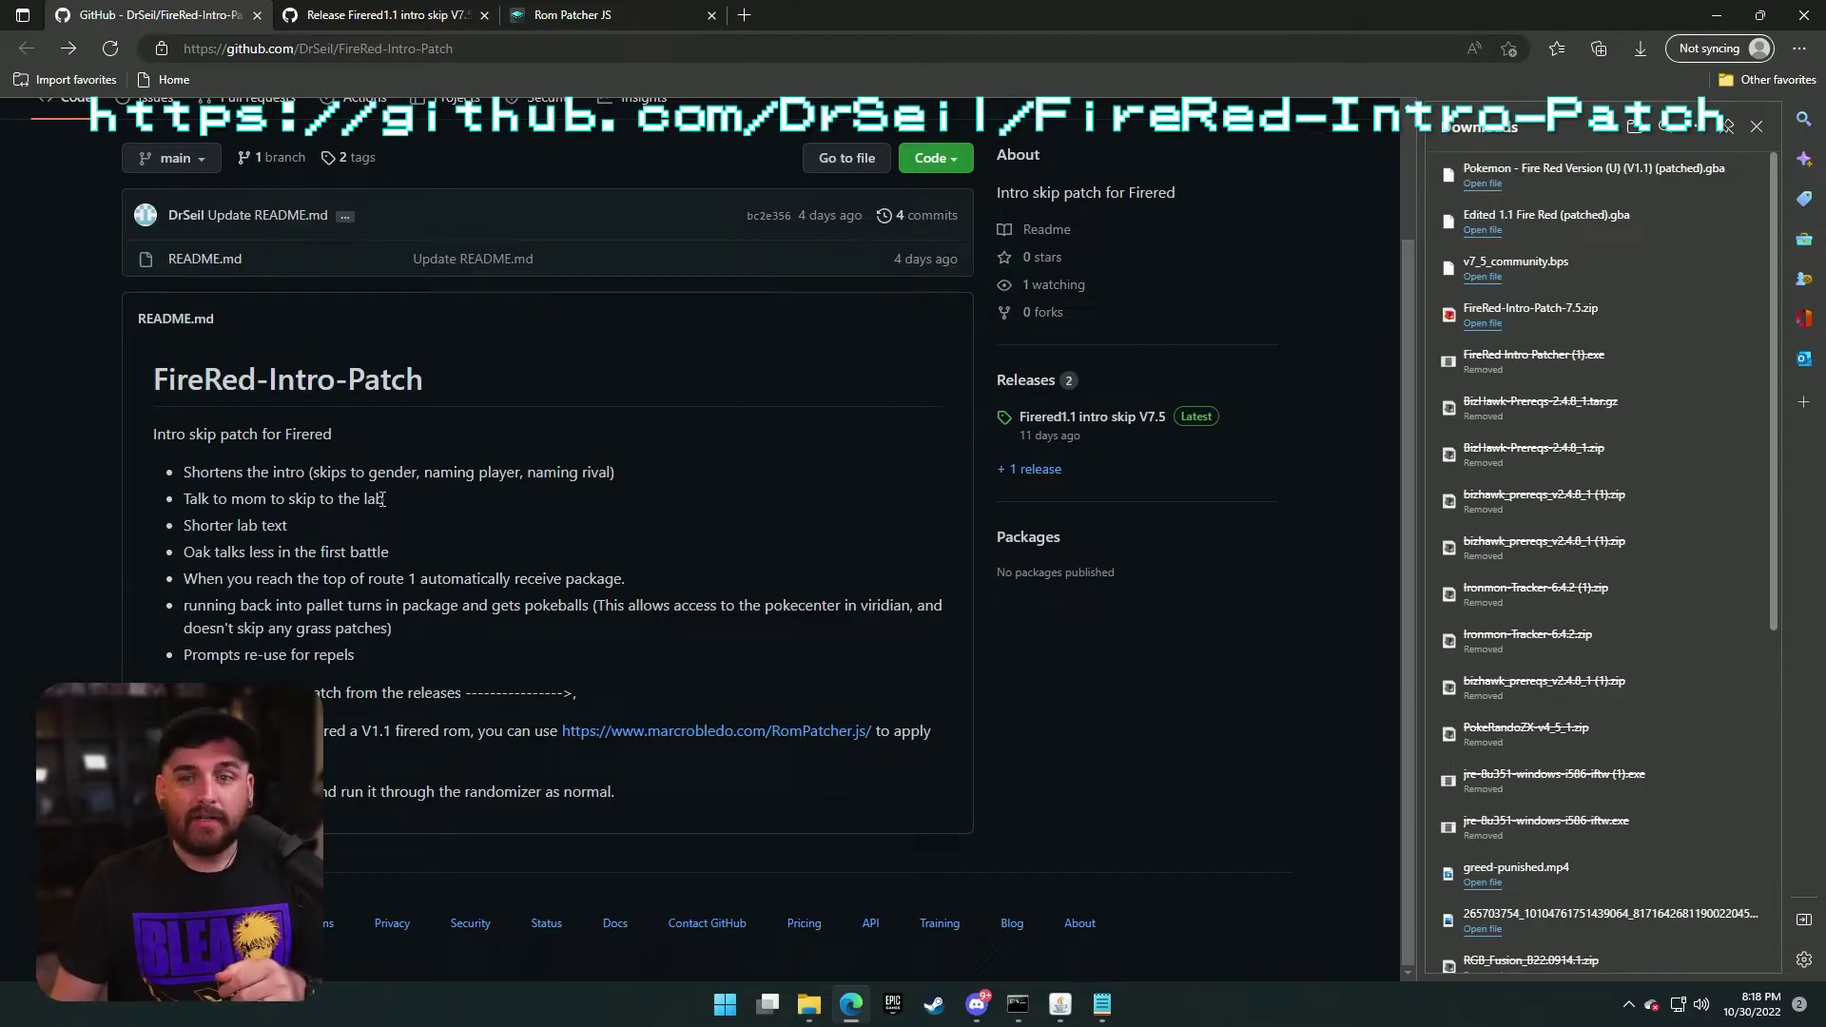
# - Review the Firered1.1 intro skip V7.5 release page, the Rom Patcher JS page and the Downloads folder, with the browser's downloads list closed
pyautogui.click(1757, 127)
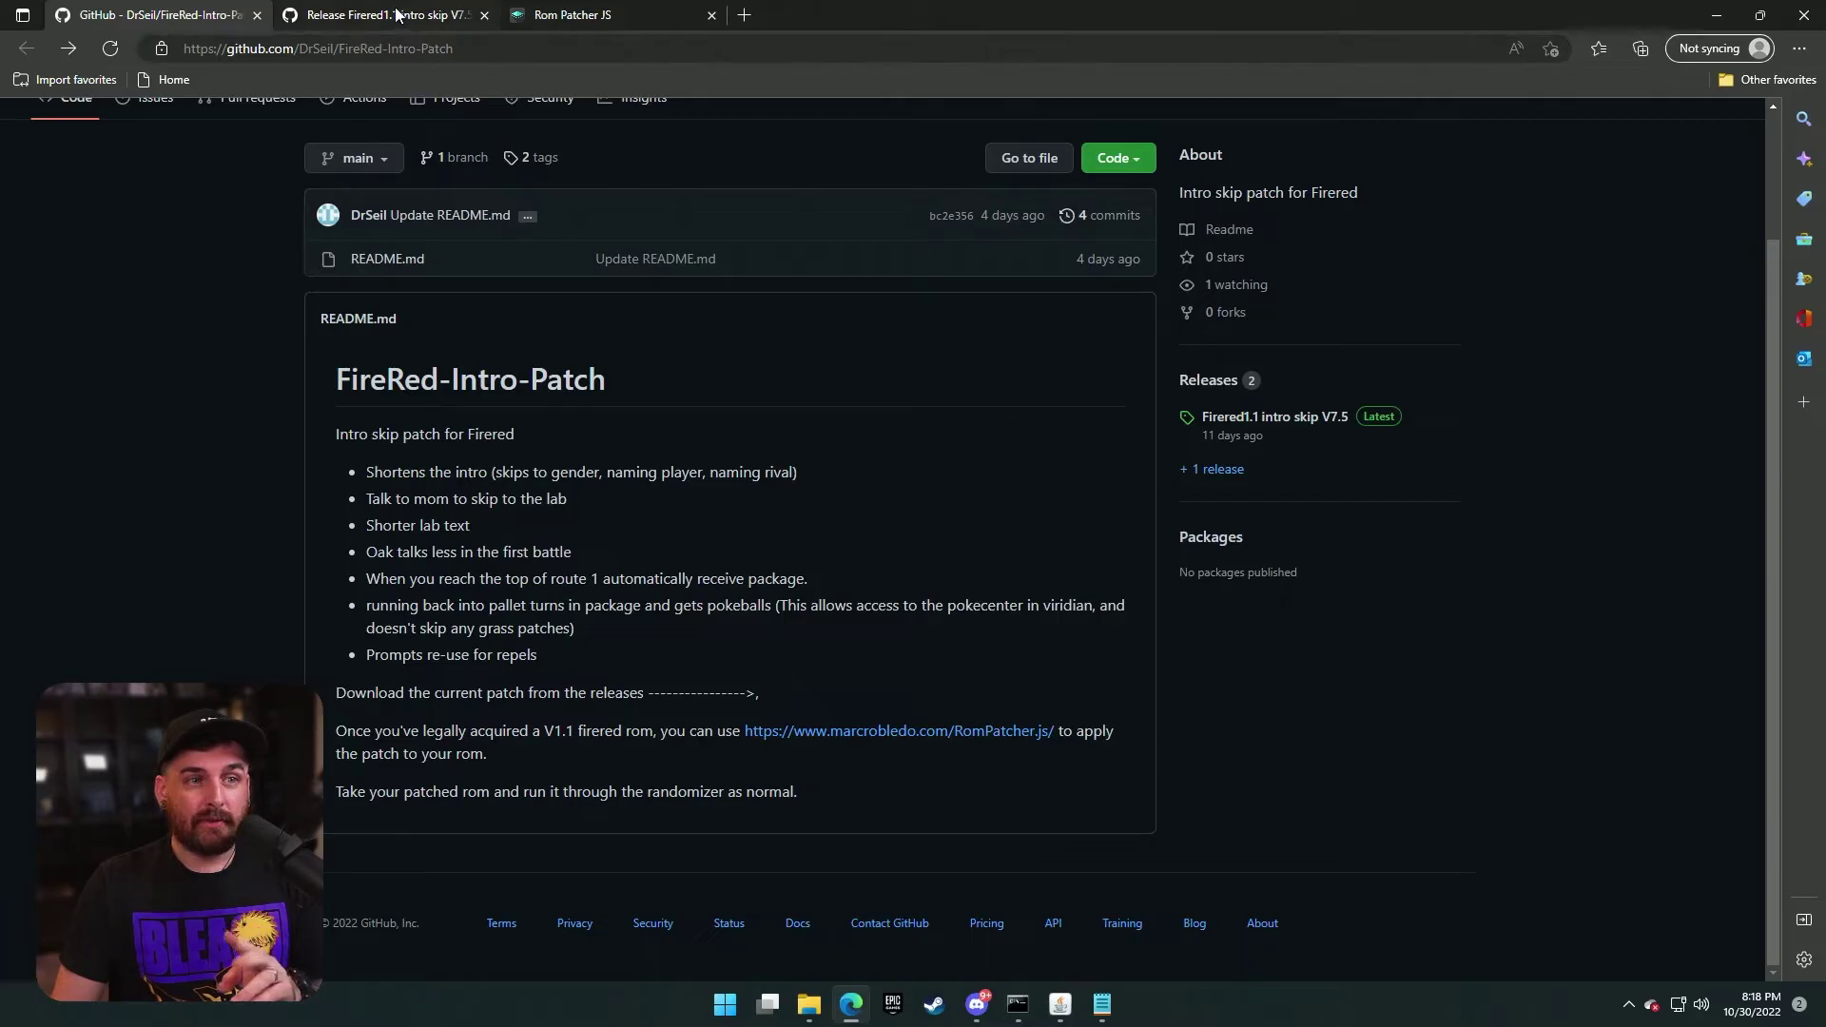
pyautogui.click(398, 16)
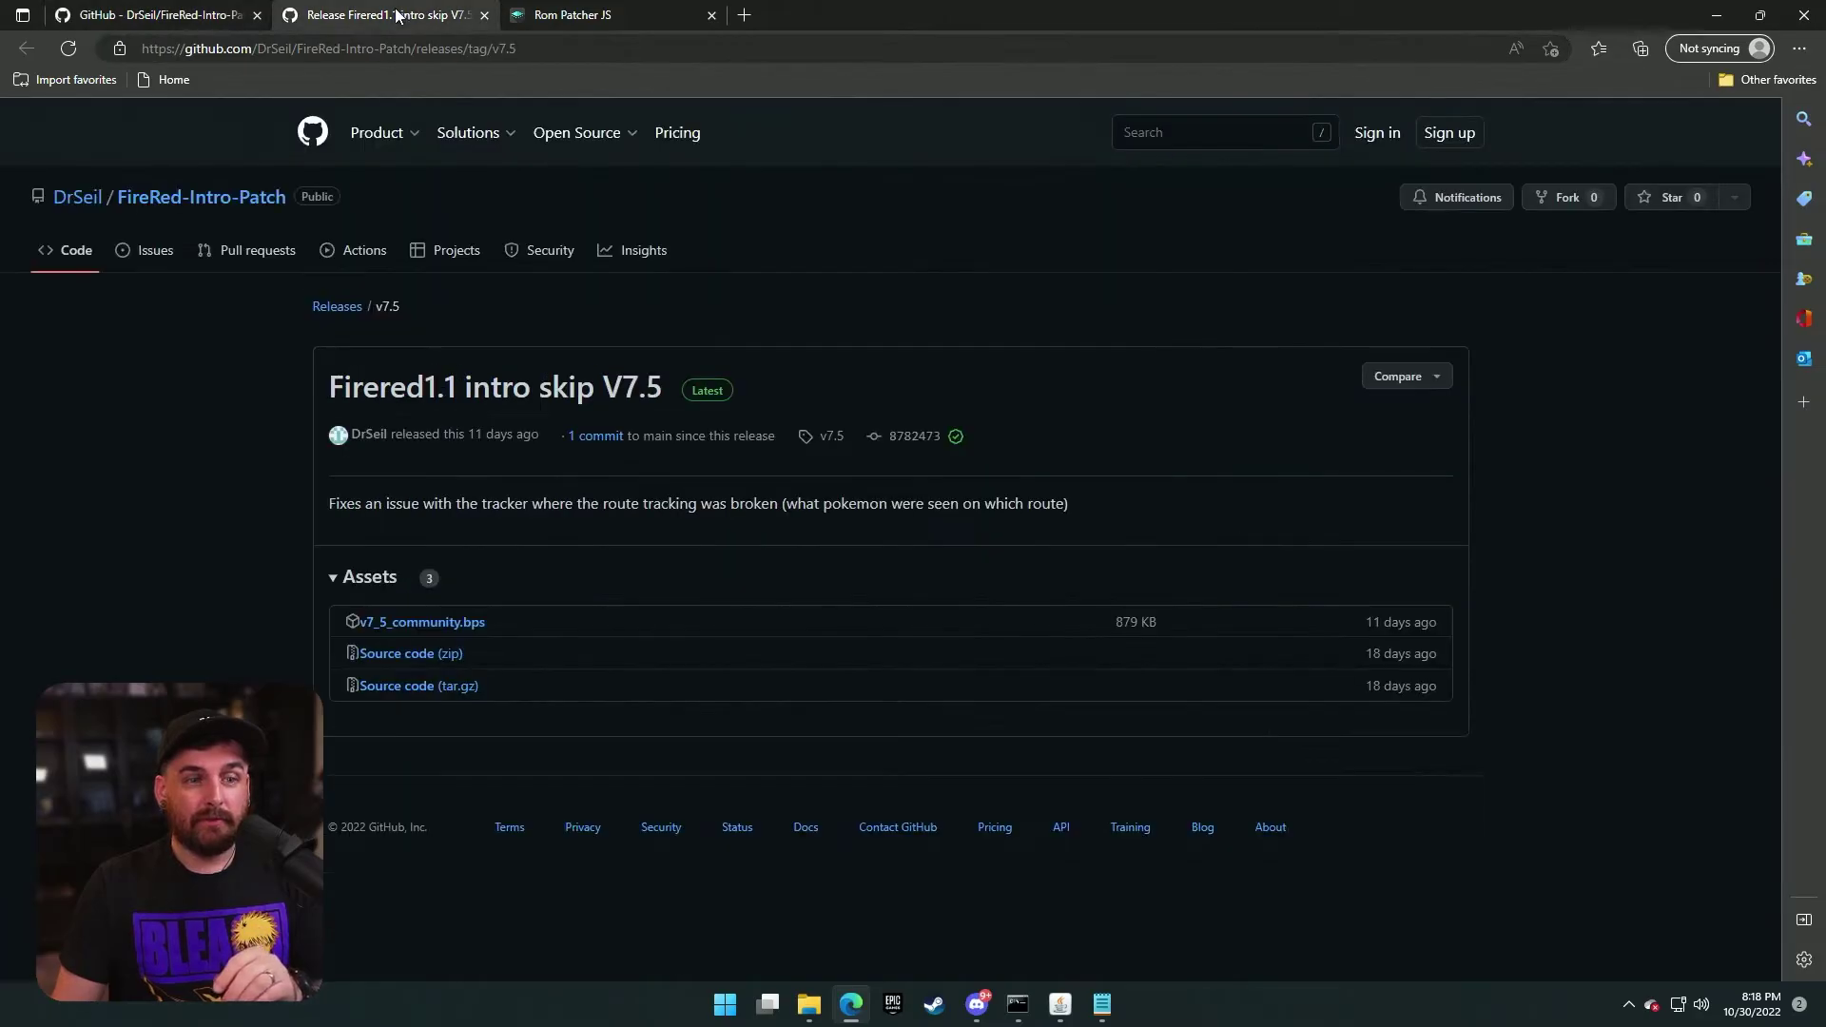
pyautogui.click(159, 17)
pyautogui.click(631, 13)
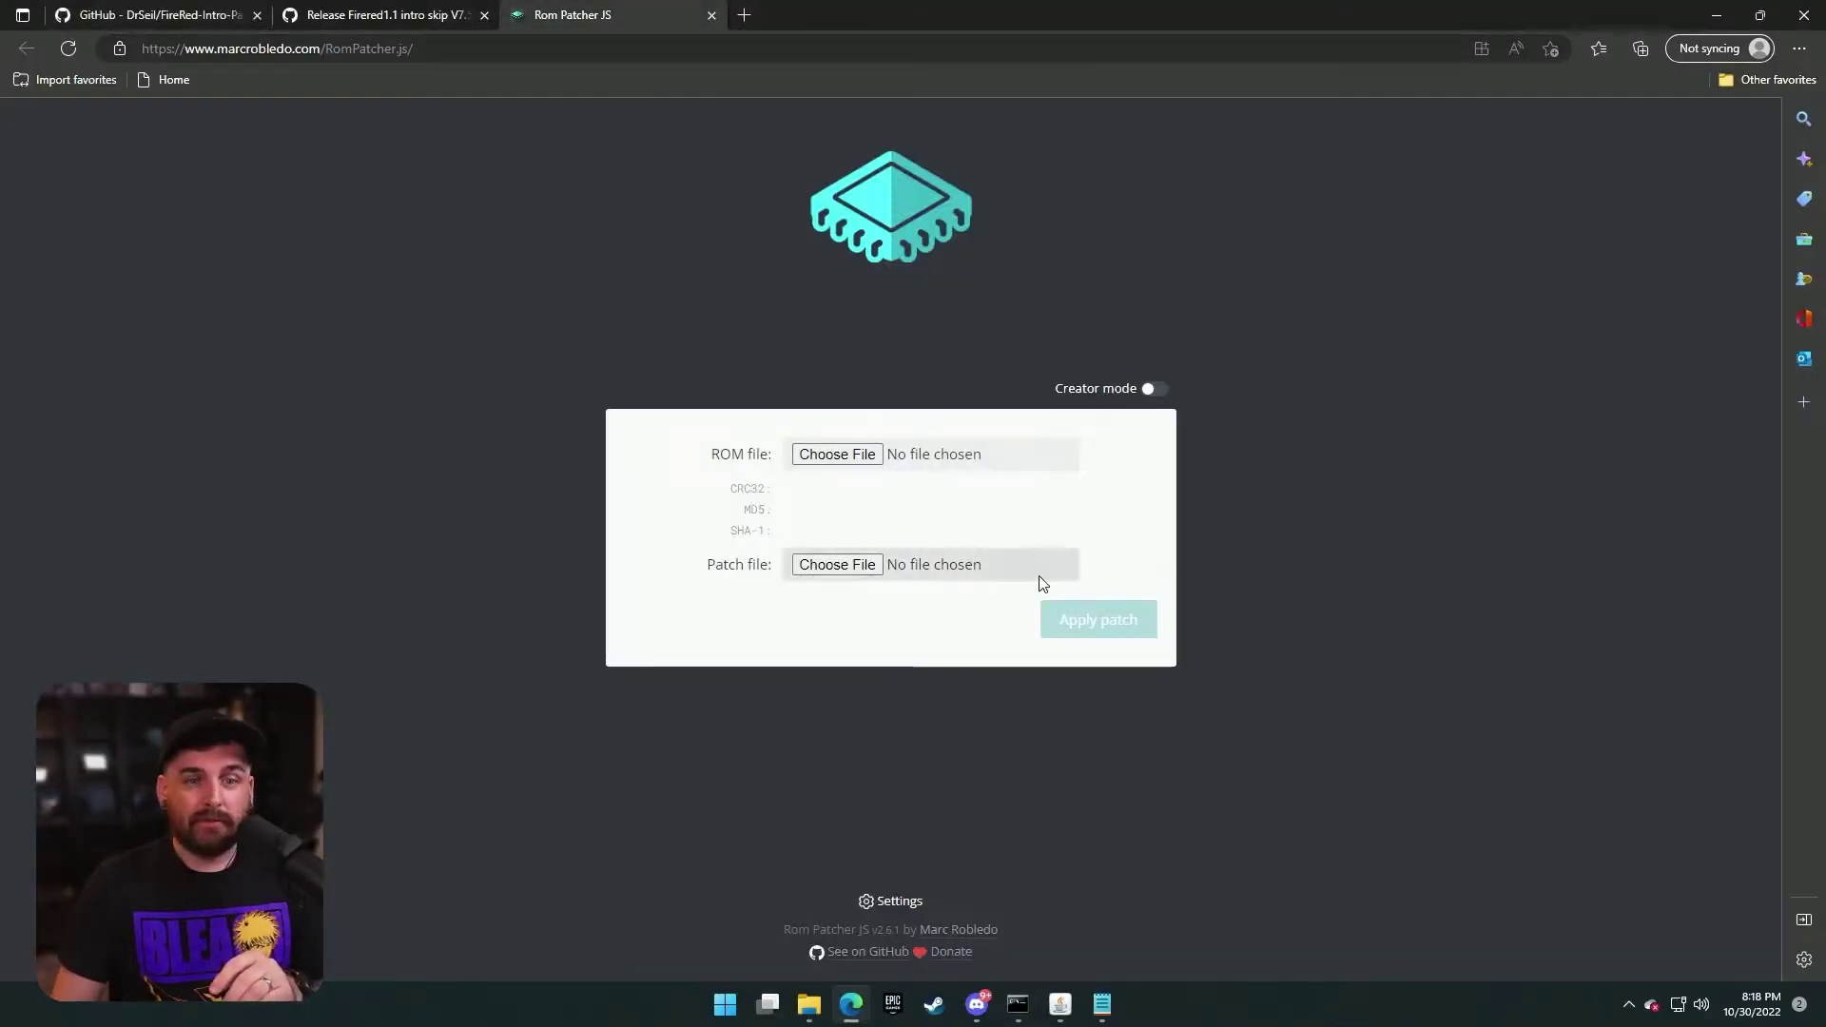
pyautogui.click(419, 16)
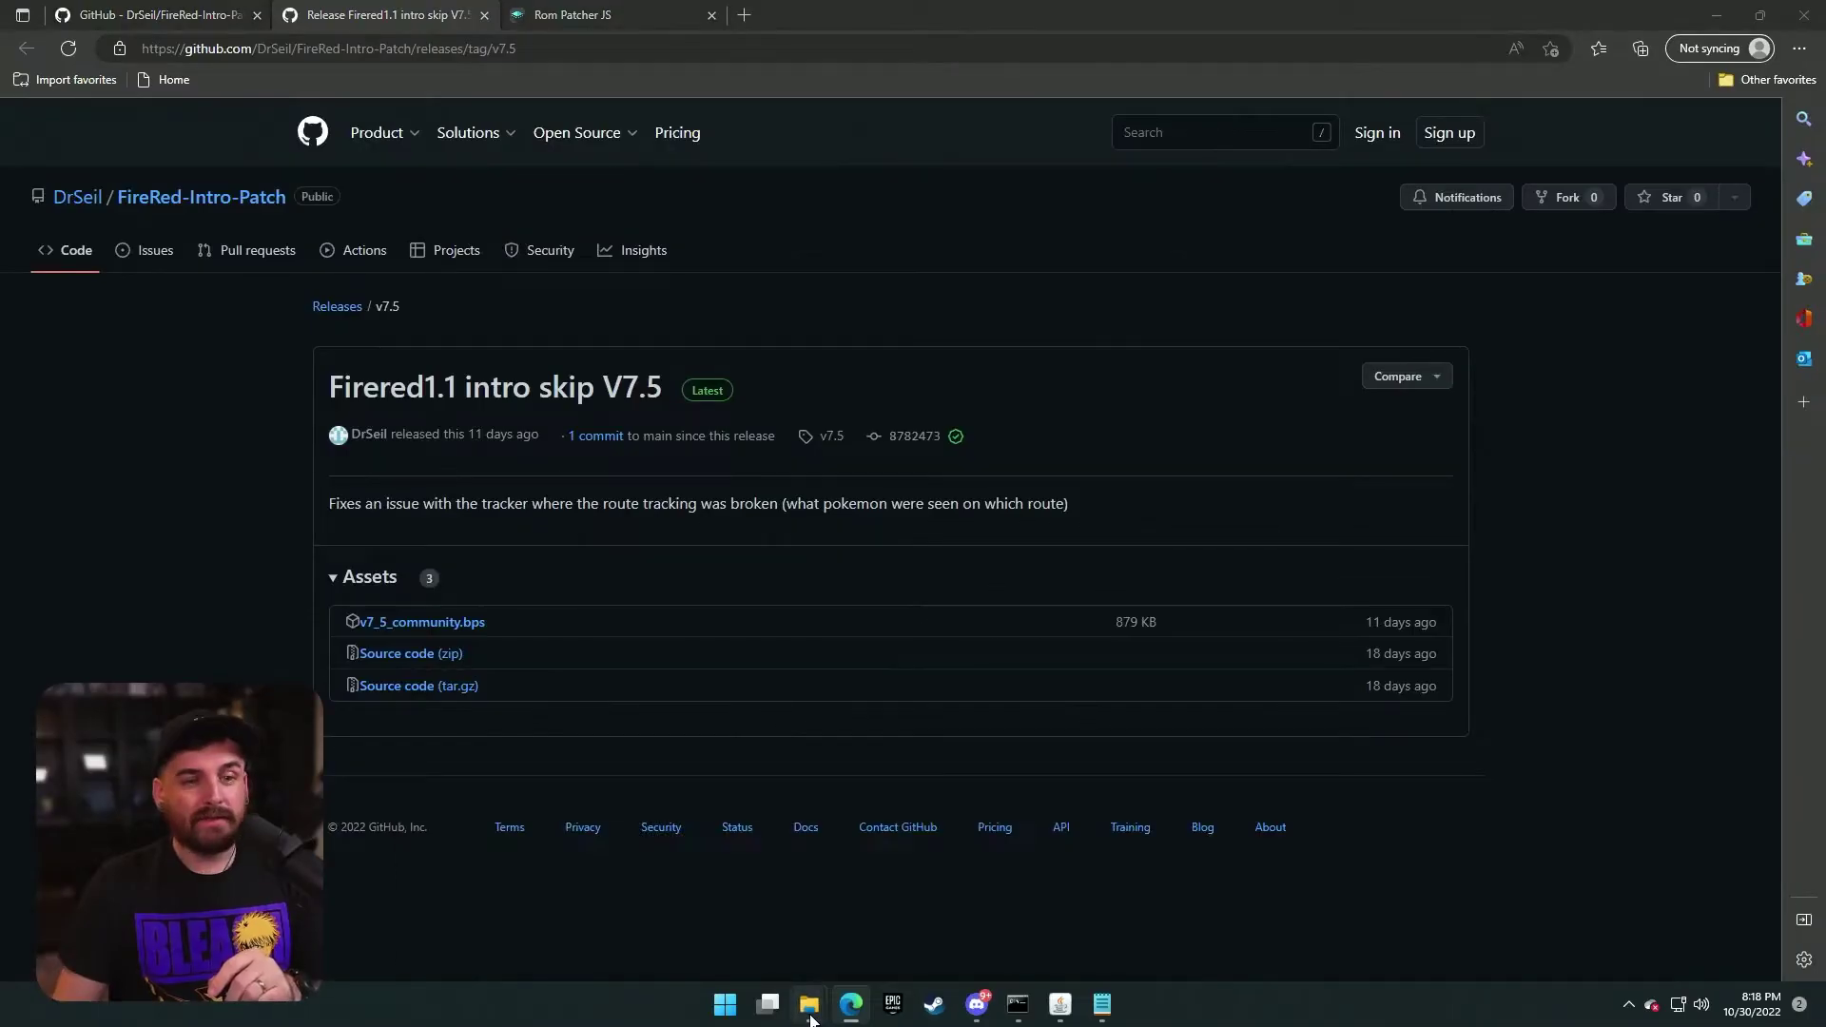
pyautogui.moveTo(809, 1003)
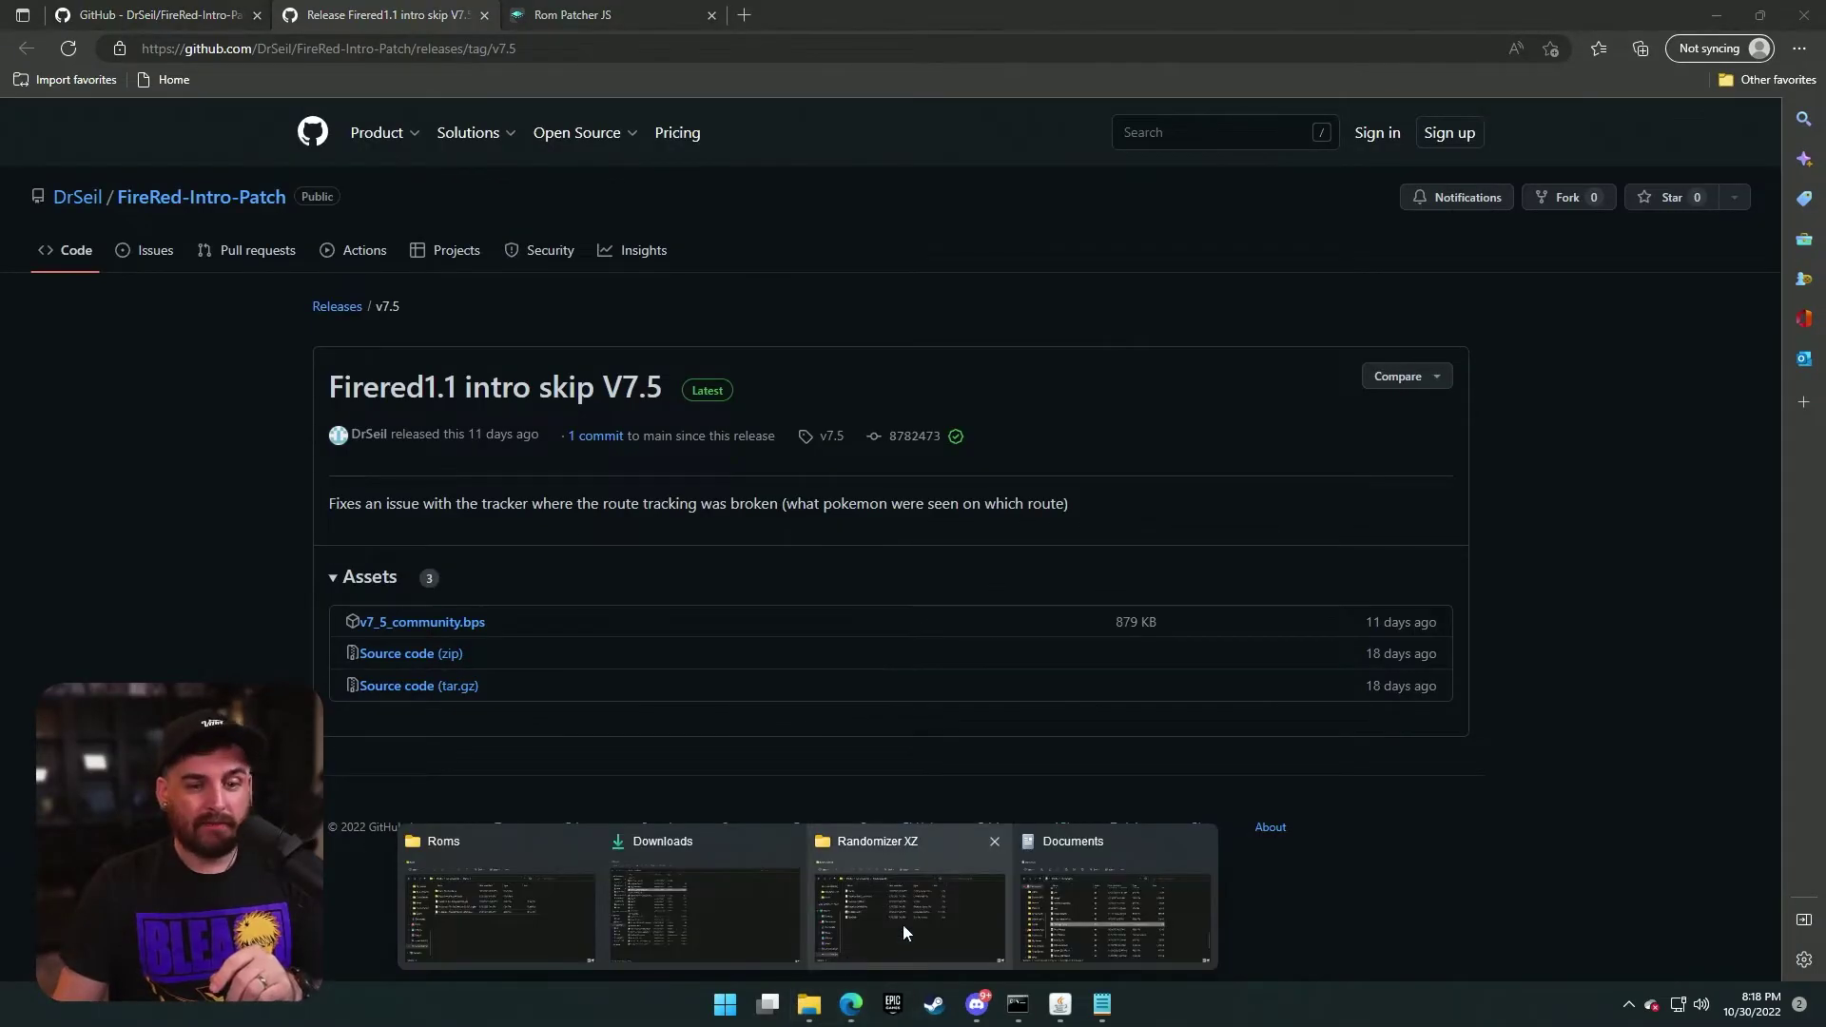
pyautogui.click(701, 916)
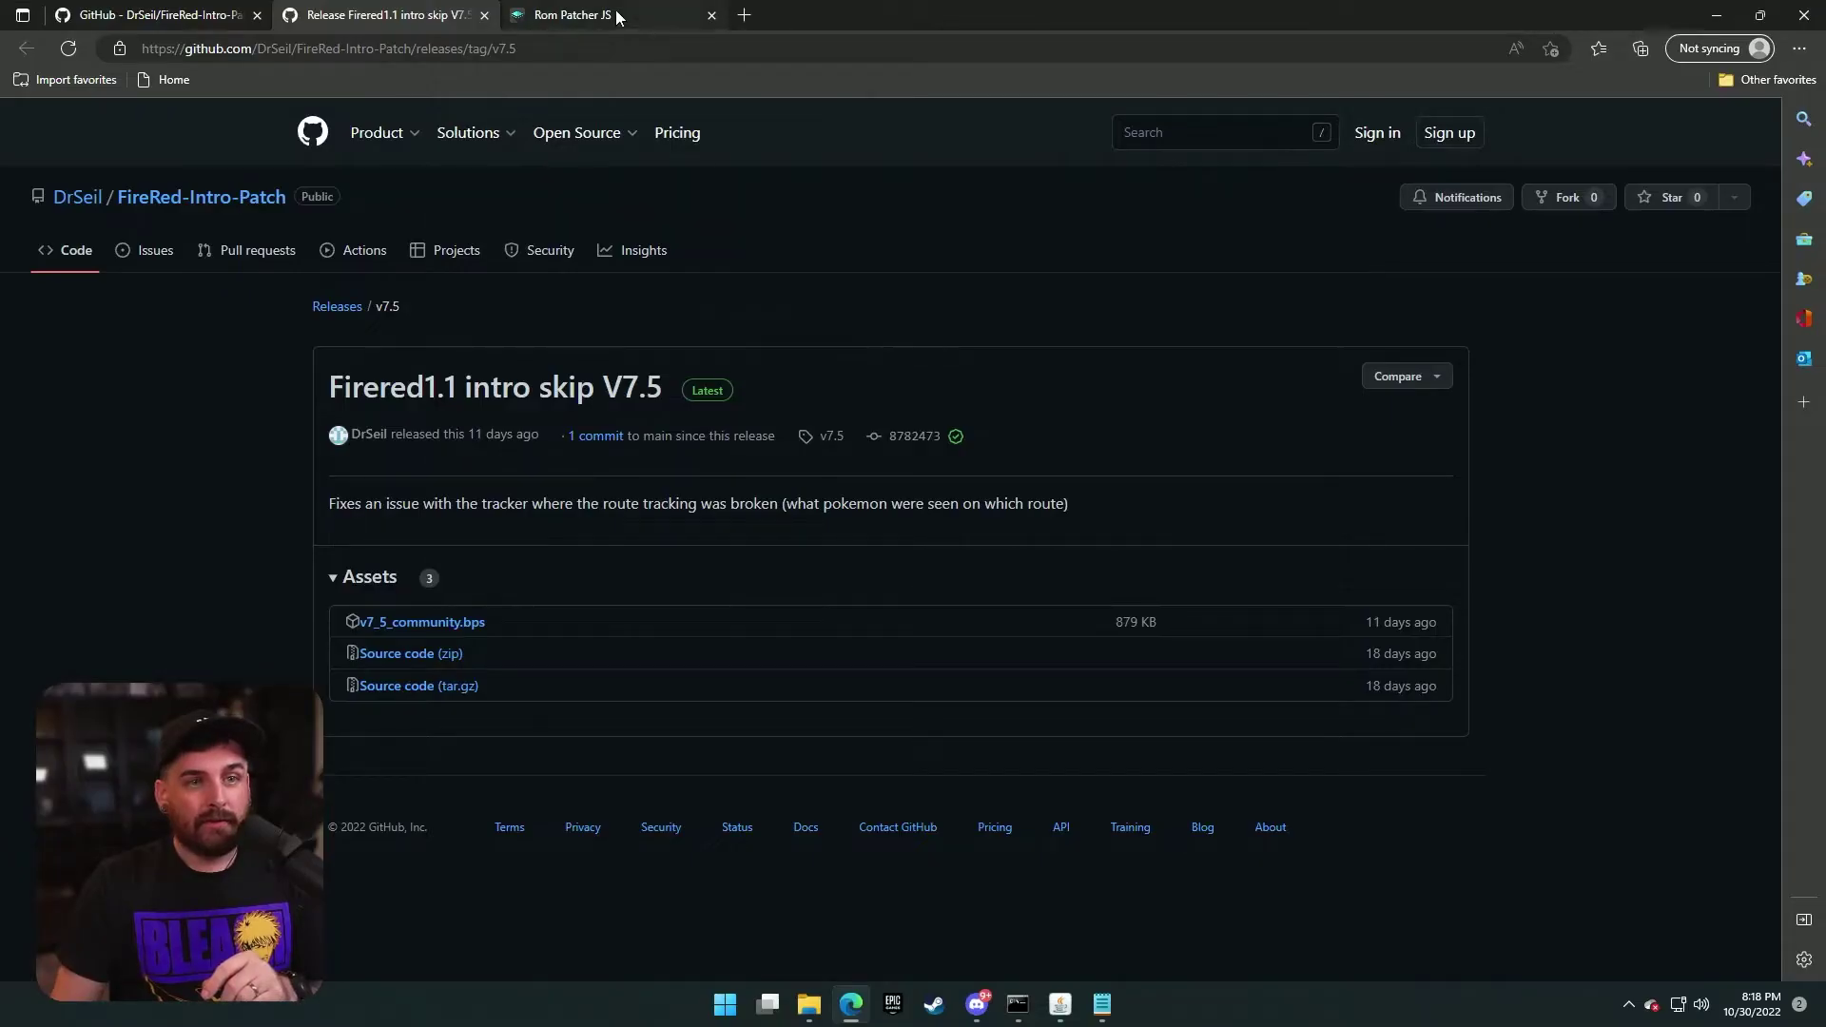
# - Load "Pokemon - Fire Red Version (U) (V1.1).gba" from D:\Roms as the ROM file in Rom Patcher JS
pyautogui.click(614, 11)
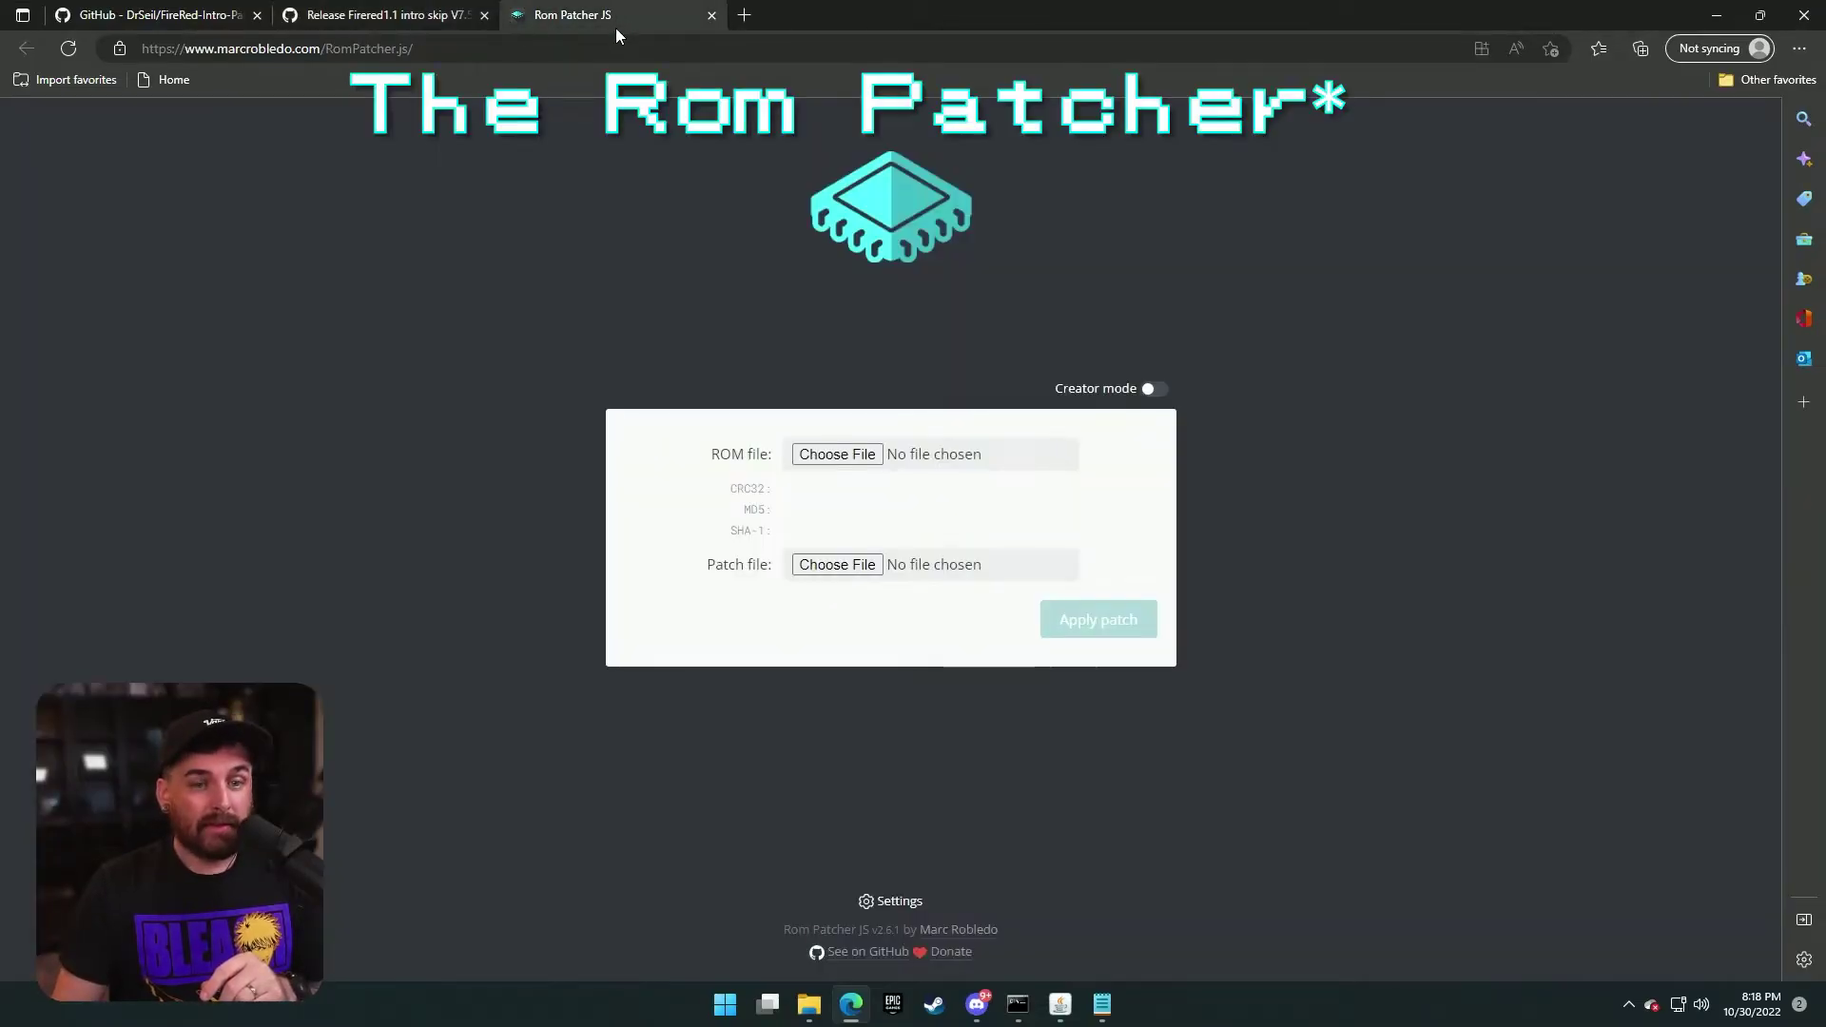
pyautogui.click(839, 455)
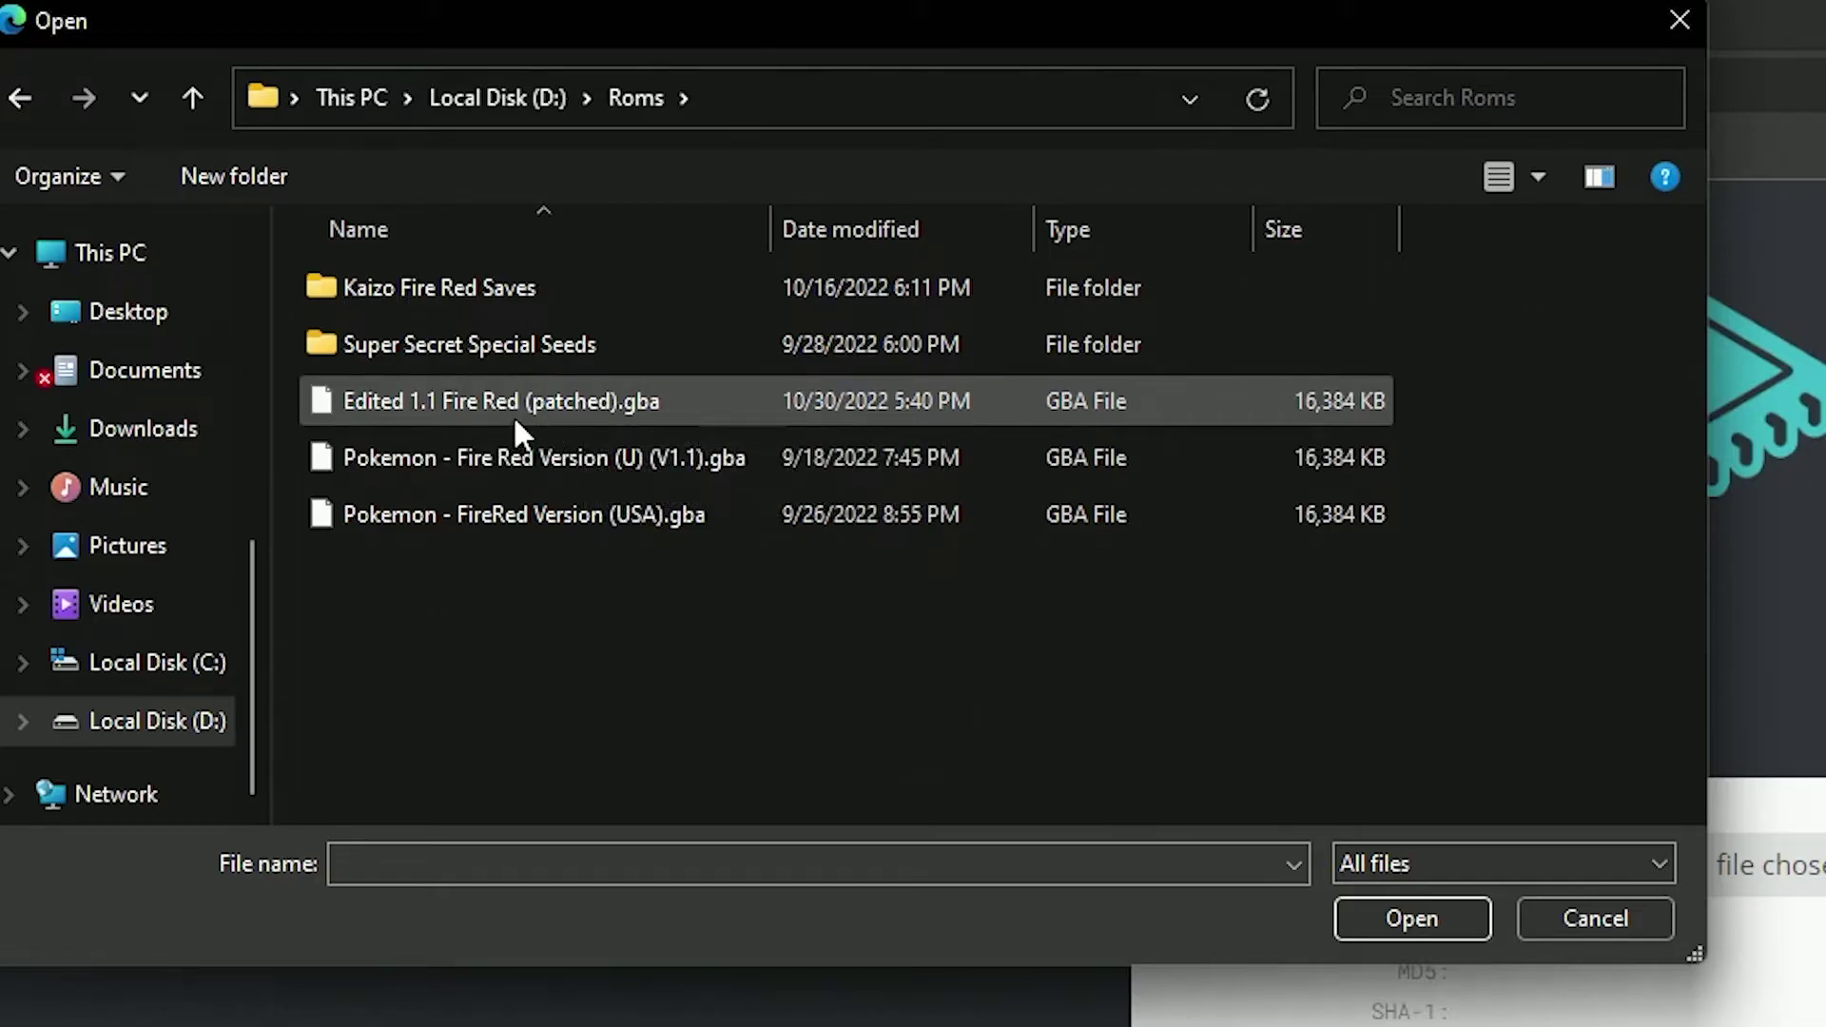
pyautogui.doubleClick(576, 458)
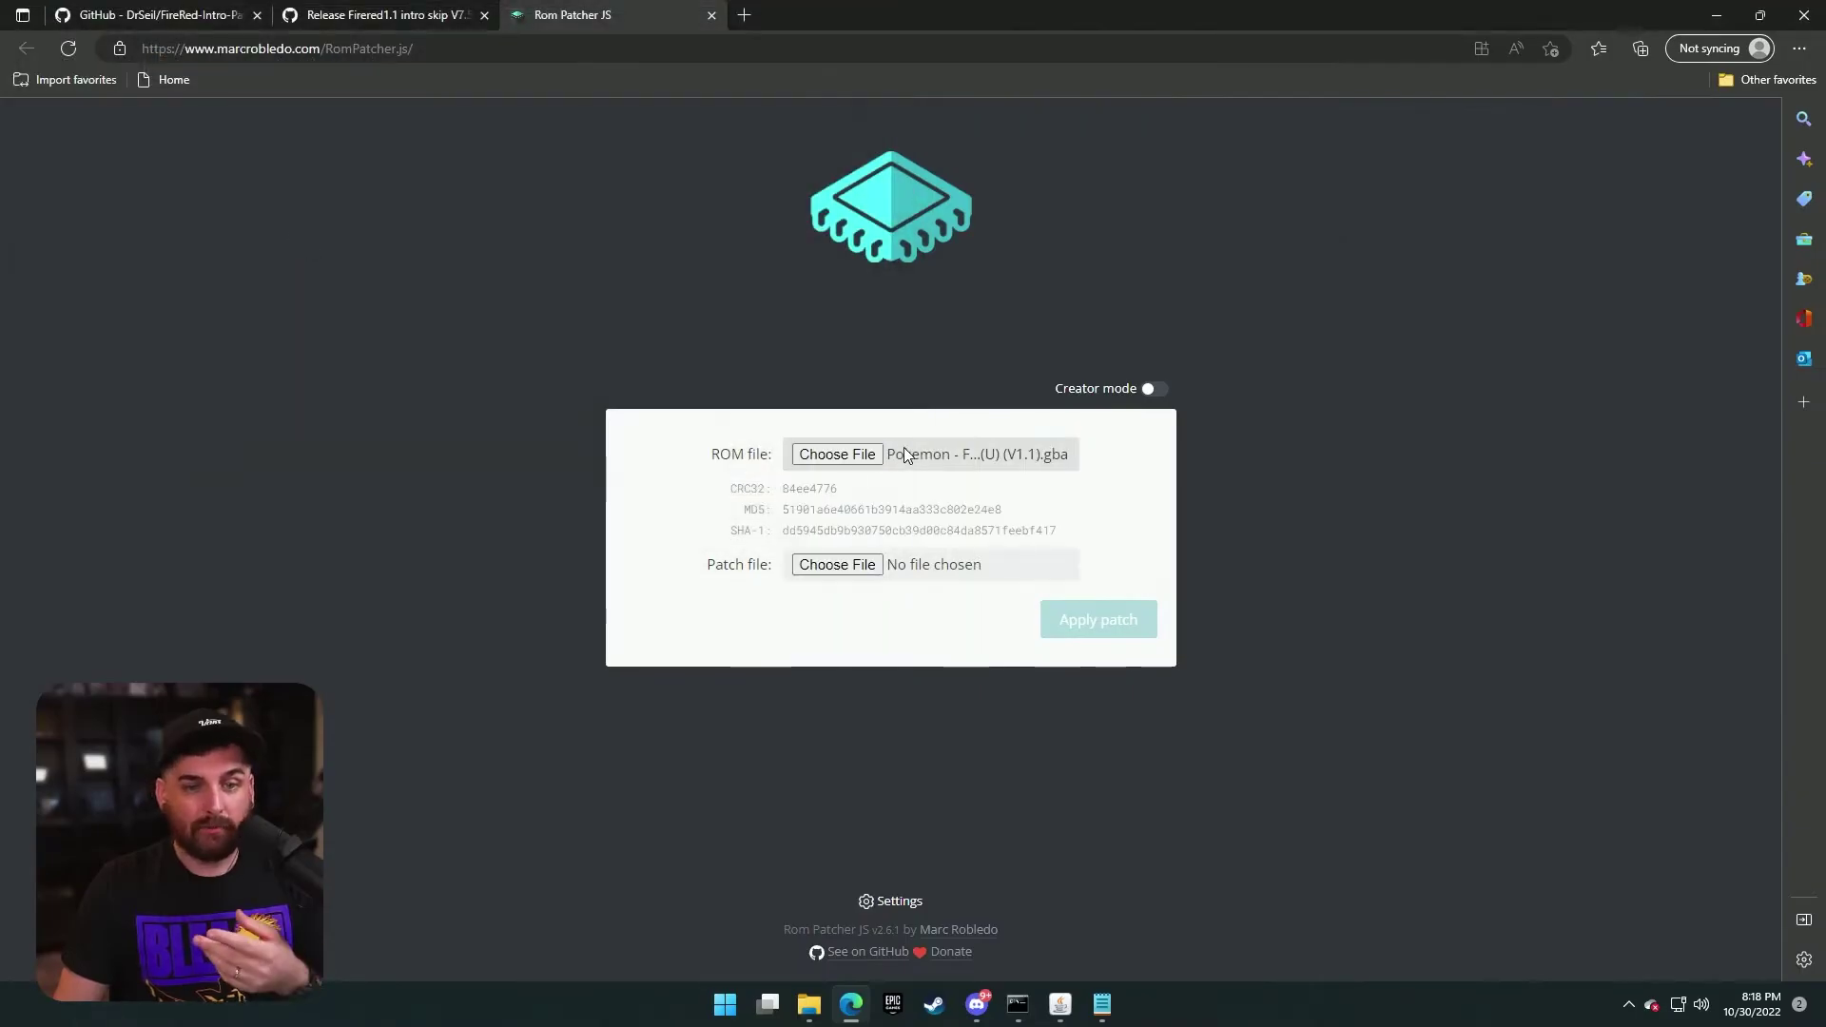
# - Choose v7_5_community.bps from Downloads as the patch file and apply the patch to the ROM
pyautogui.click(833, 565)
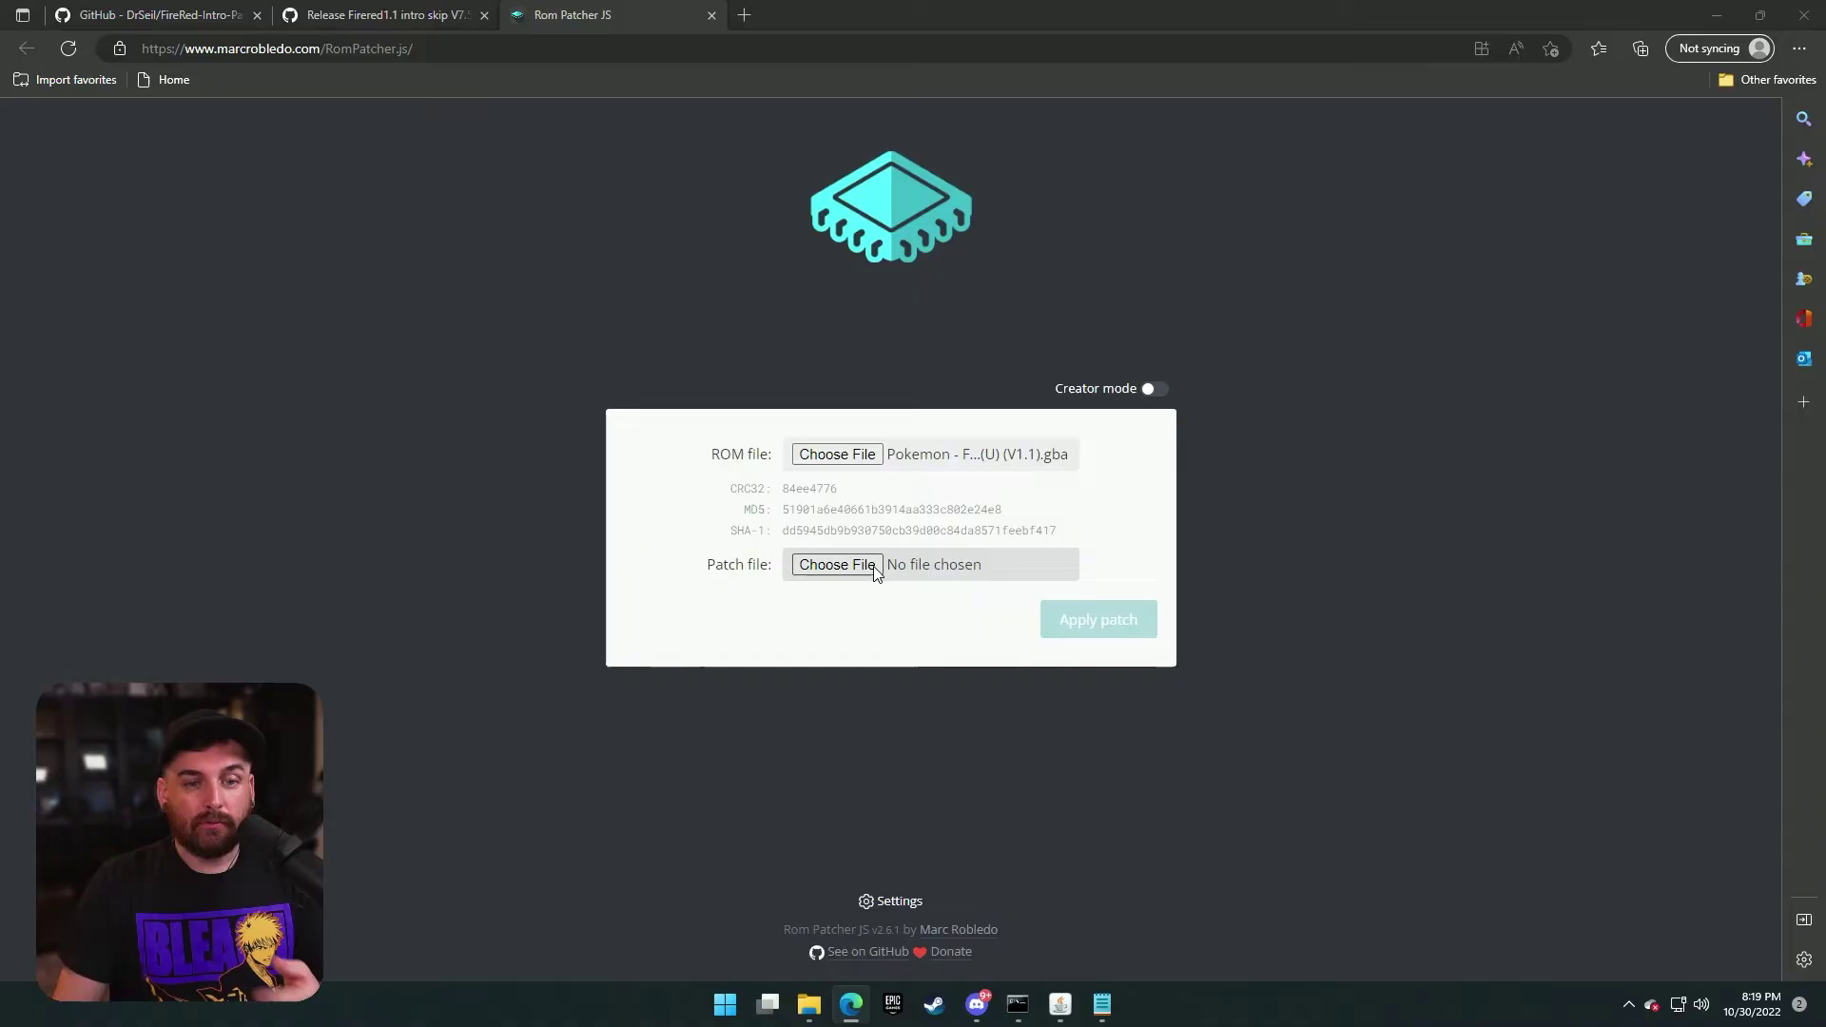
pyautogui.click(100, 266)
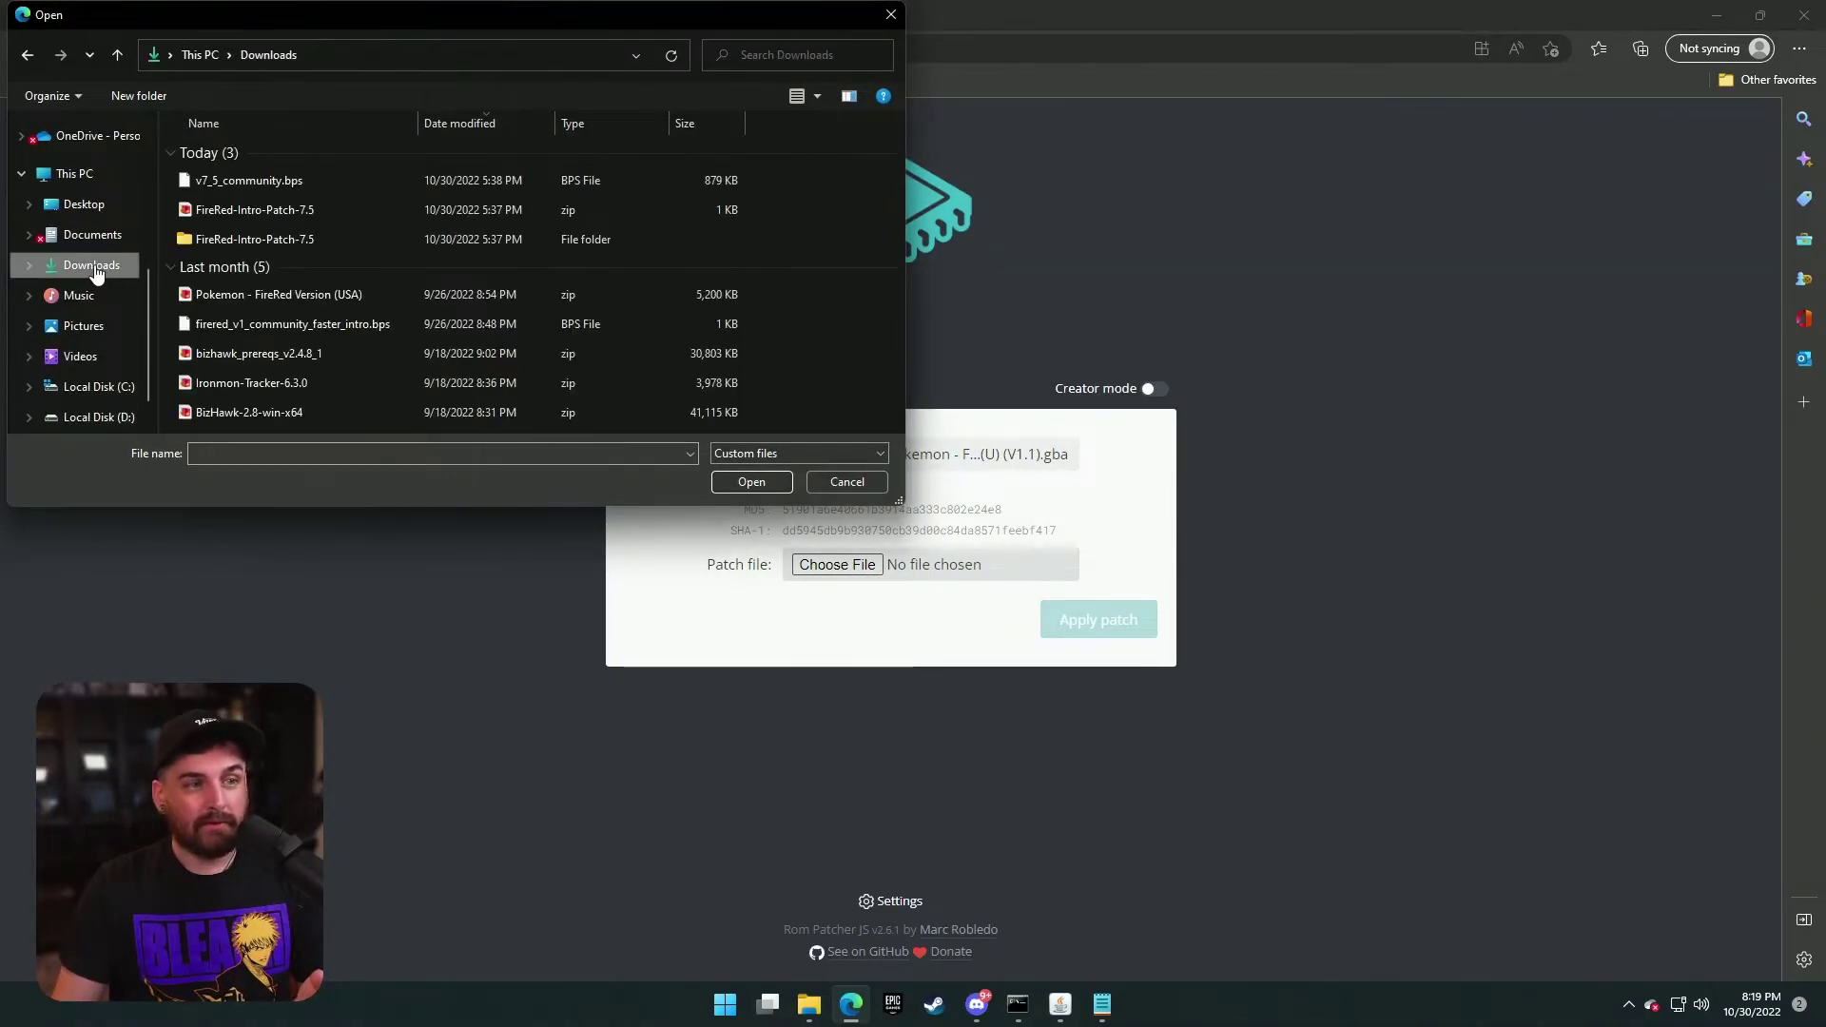
pyautogui.doubleClick(289, 181)
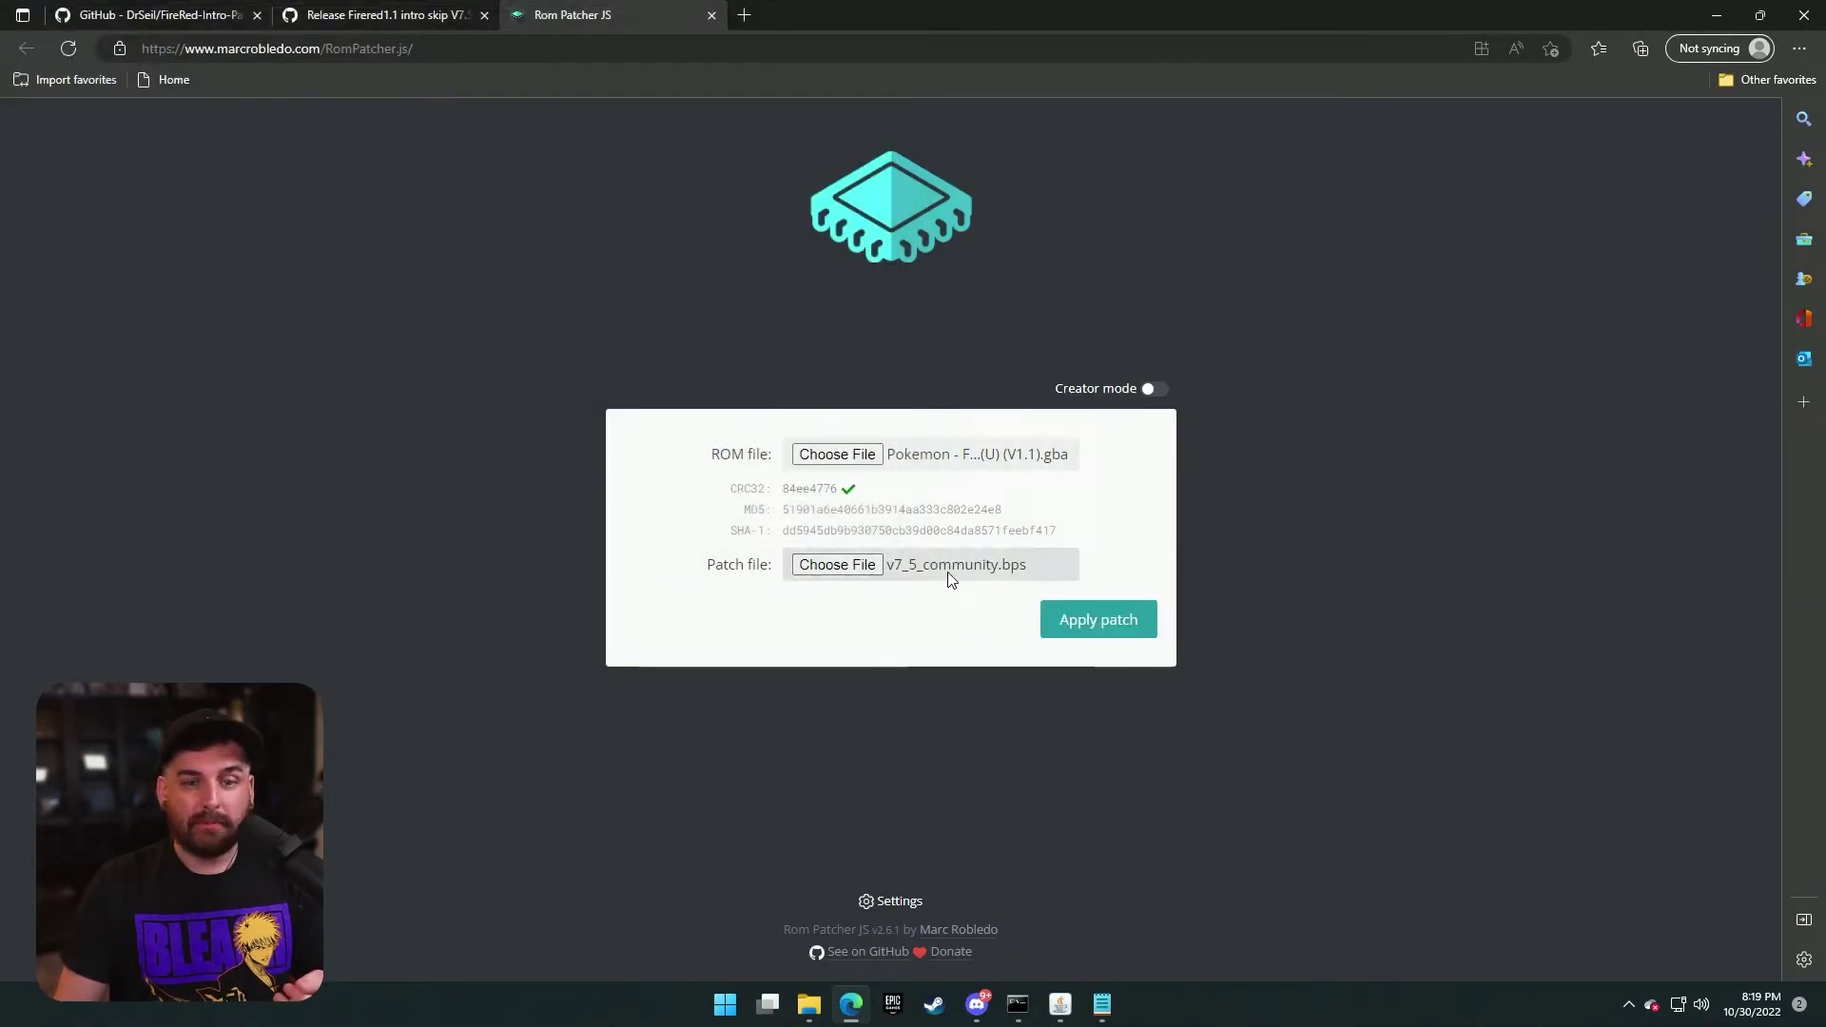
pyautogui.click(1100, 628)
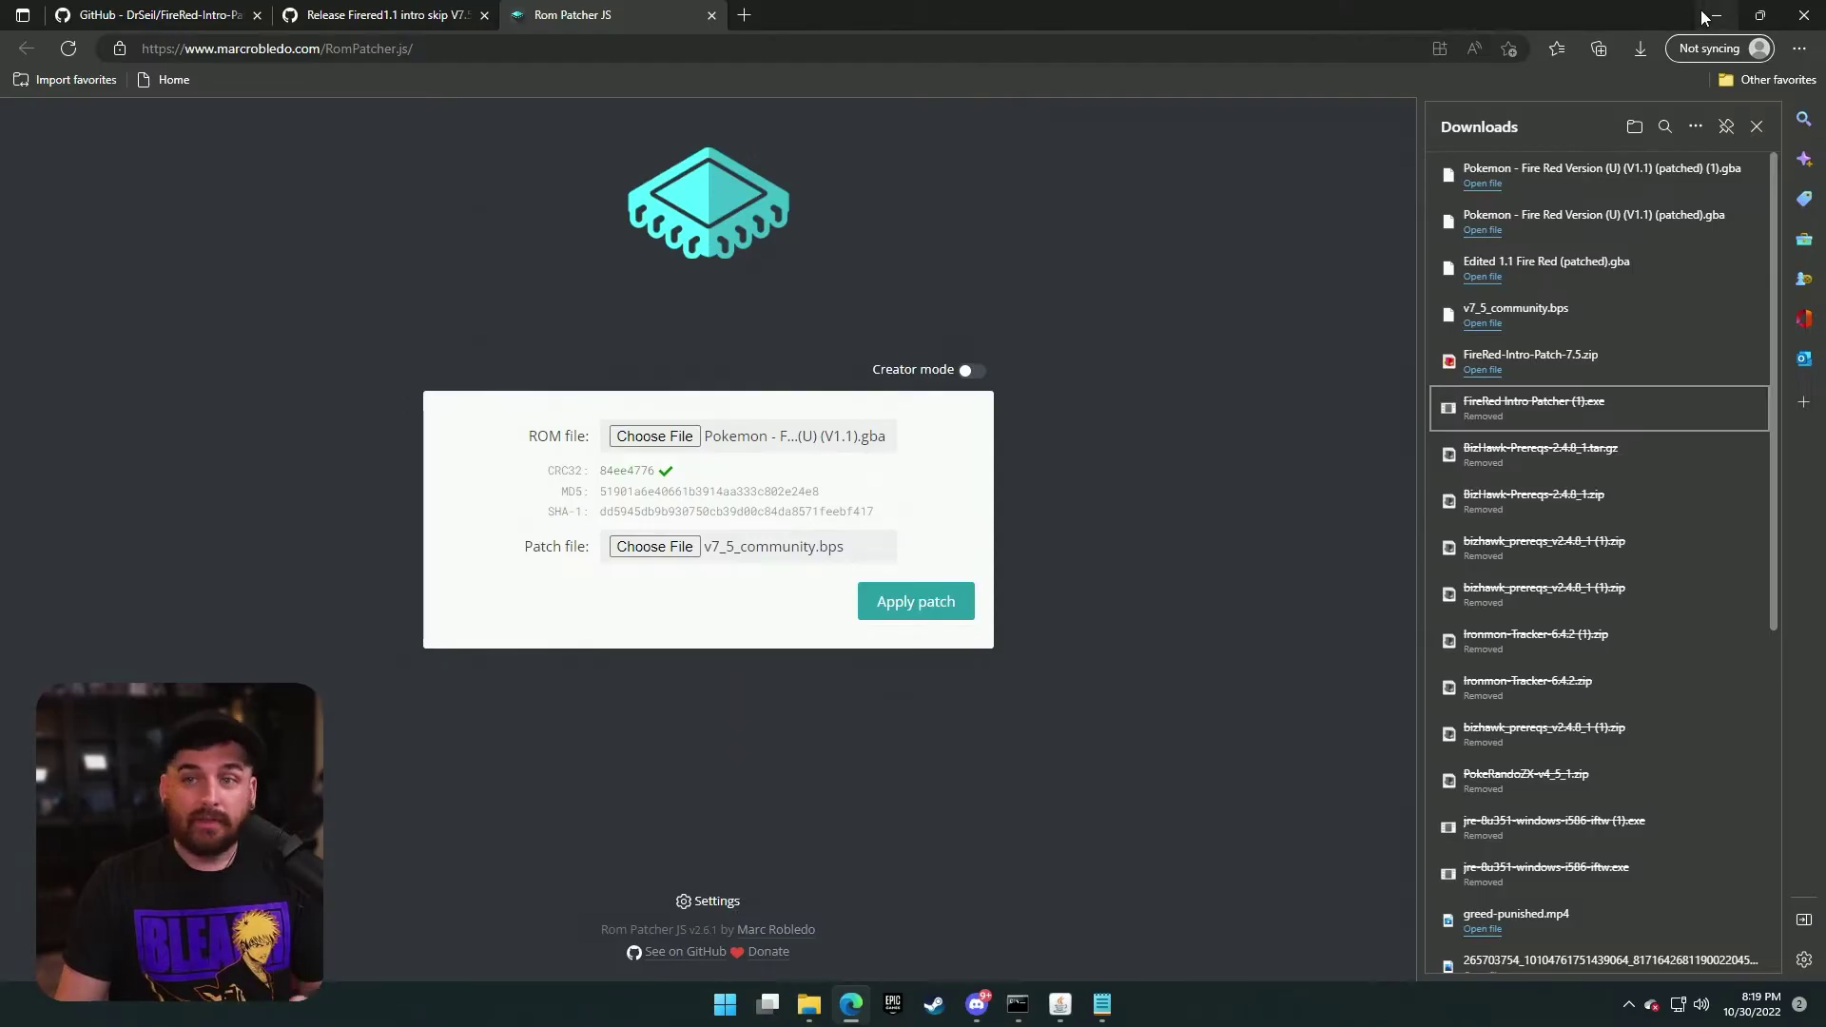
# - Minimize the browser, launch Universal Pokemon Randomizer ZX from the Randomizer XZ folder with launcher_WINDOWS, and maximize its window
pyautogui.click(1716, 15)
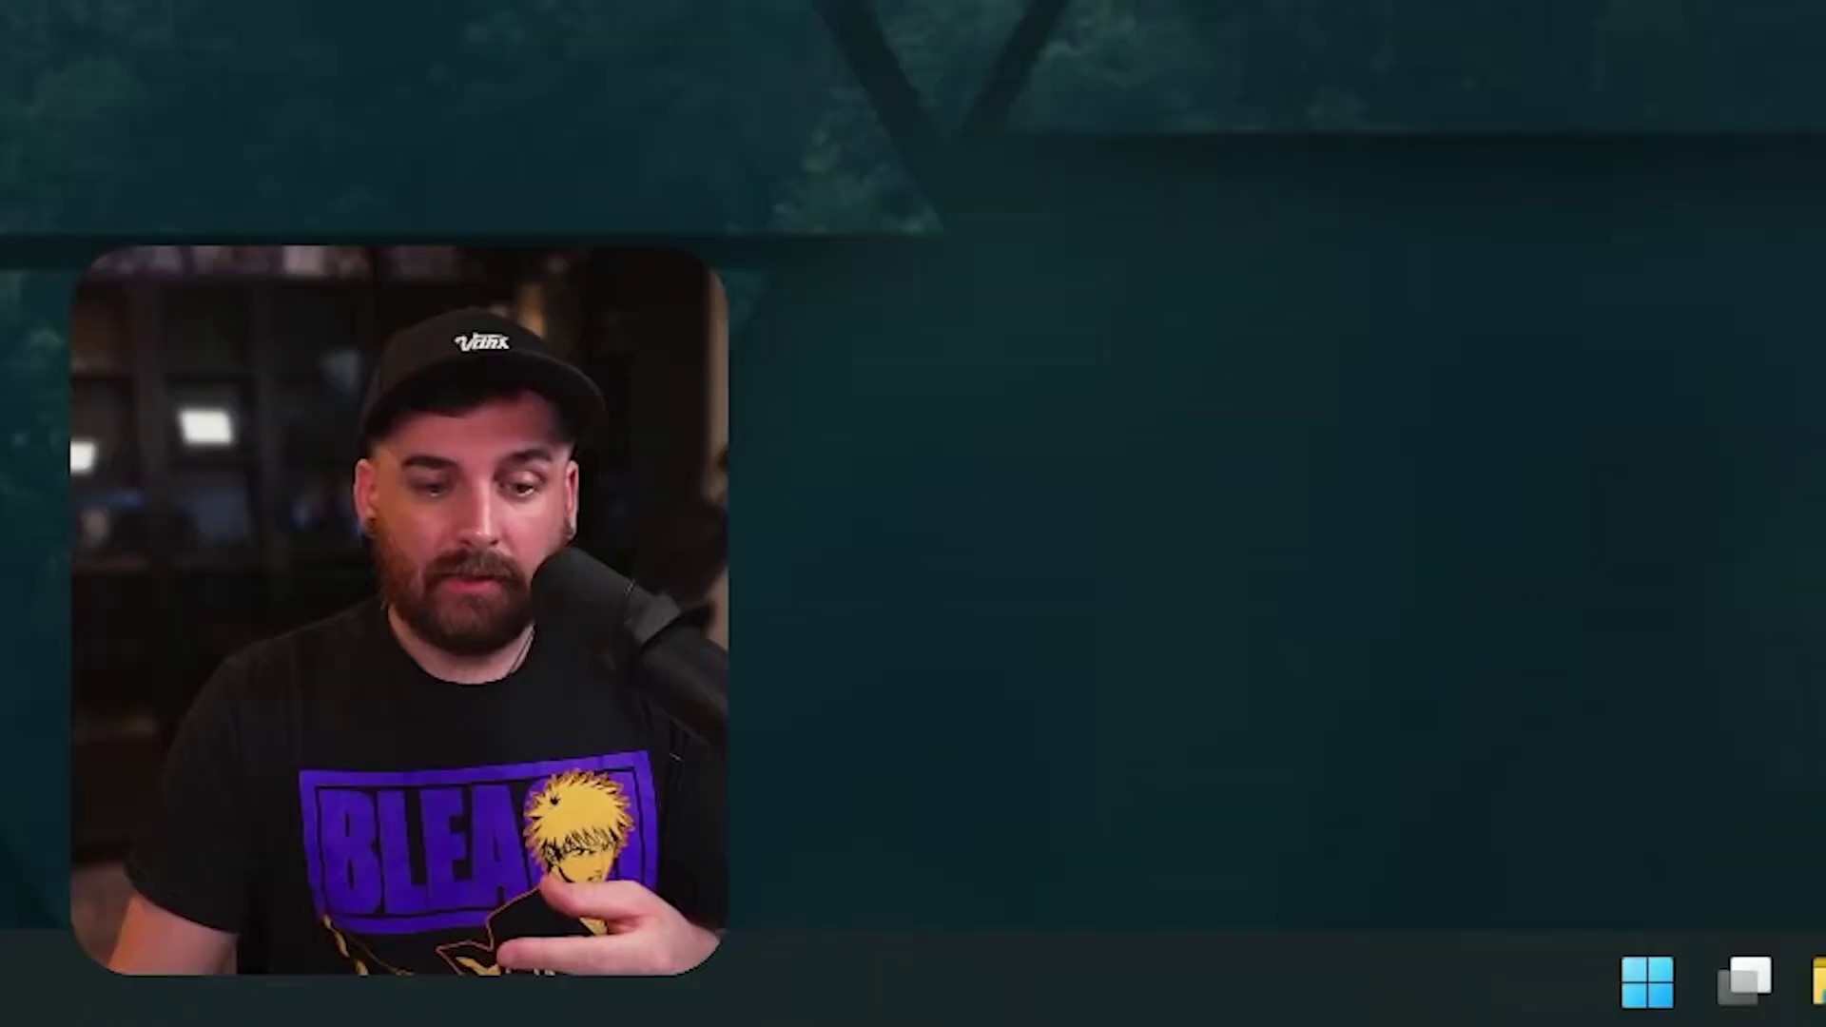
pyautogui.moveTo(1797, 979)
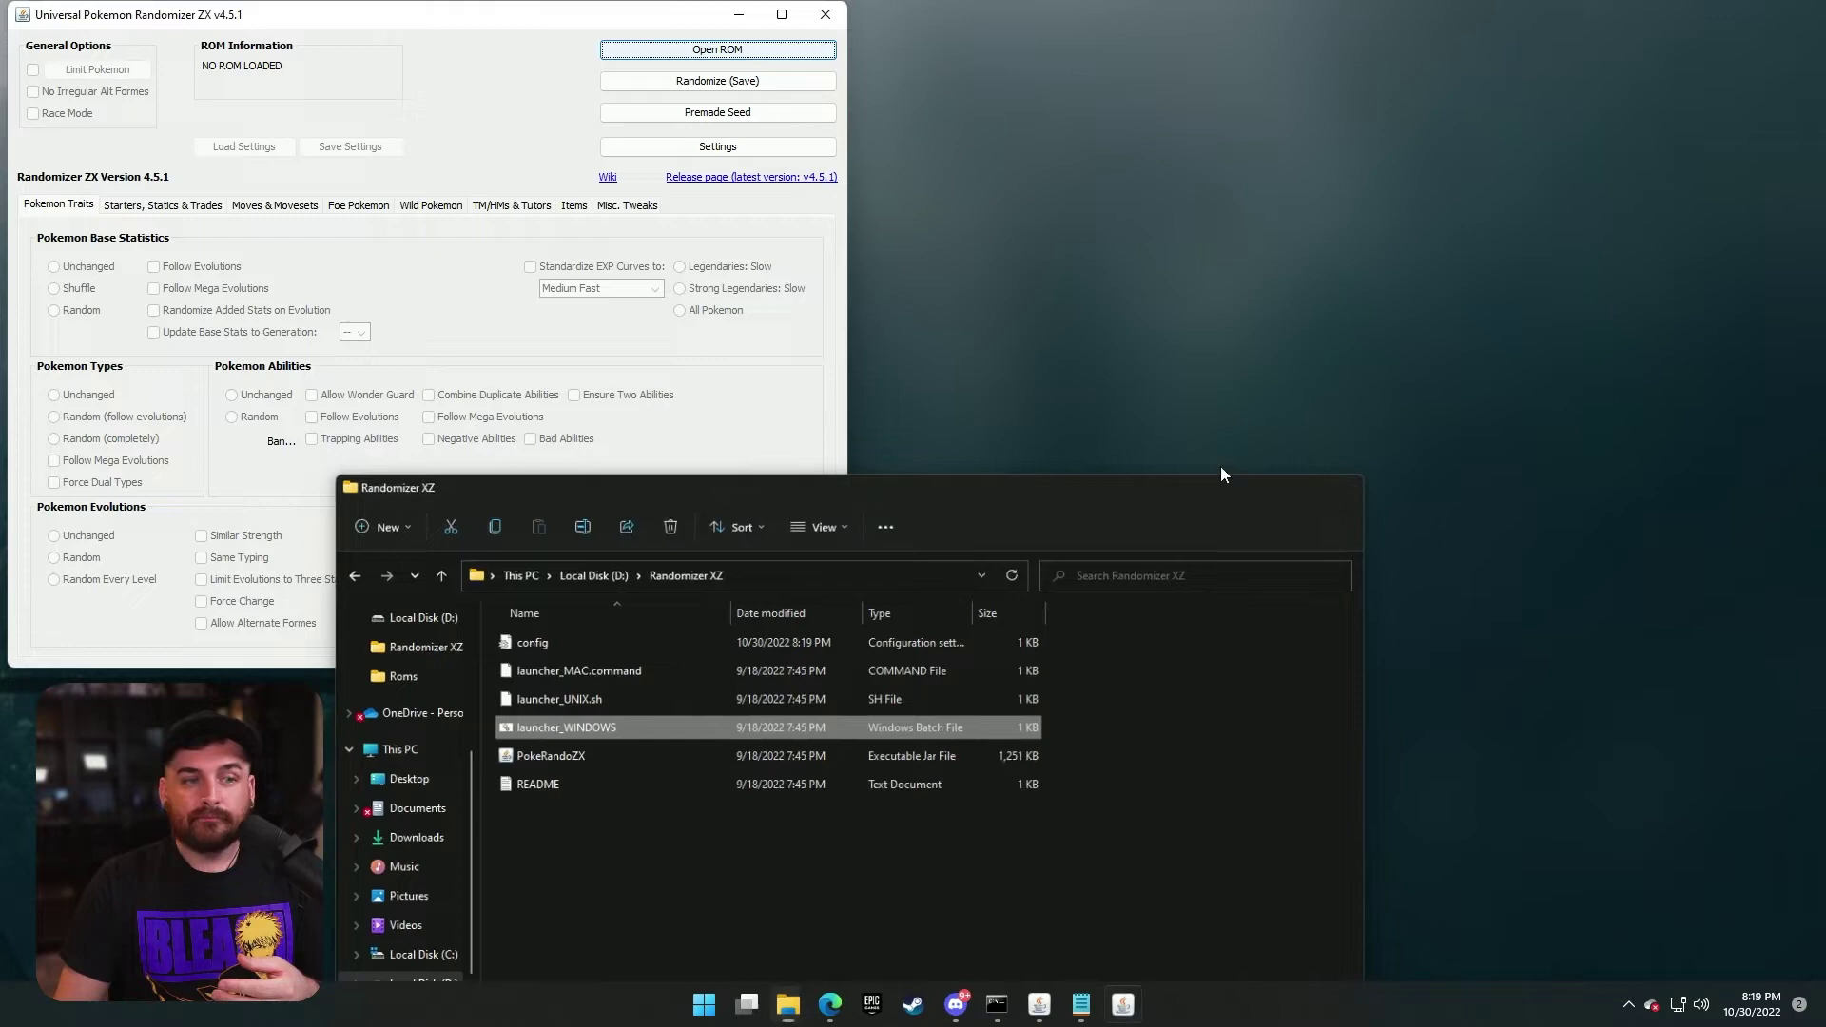
pyautogui.click(1265, 464)
pyautogui.click(779, 12)
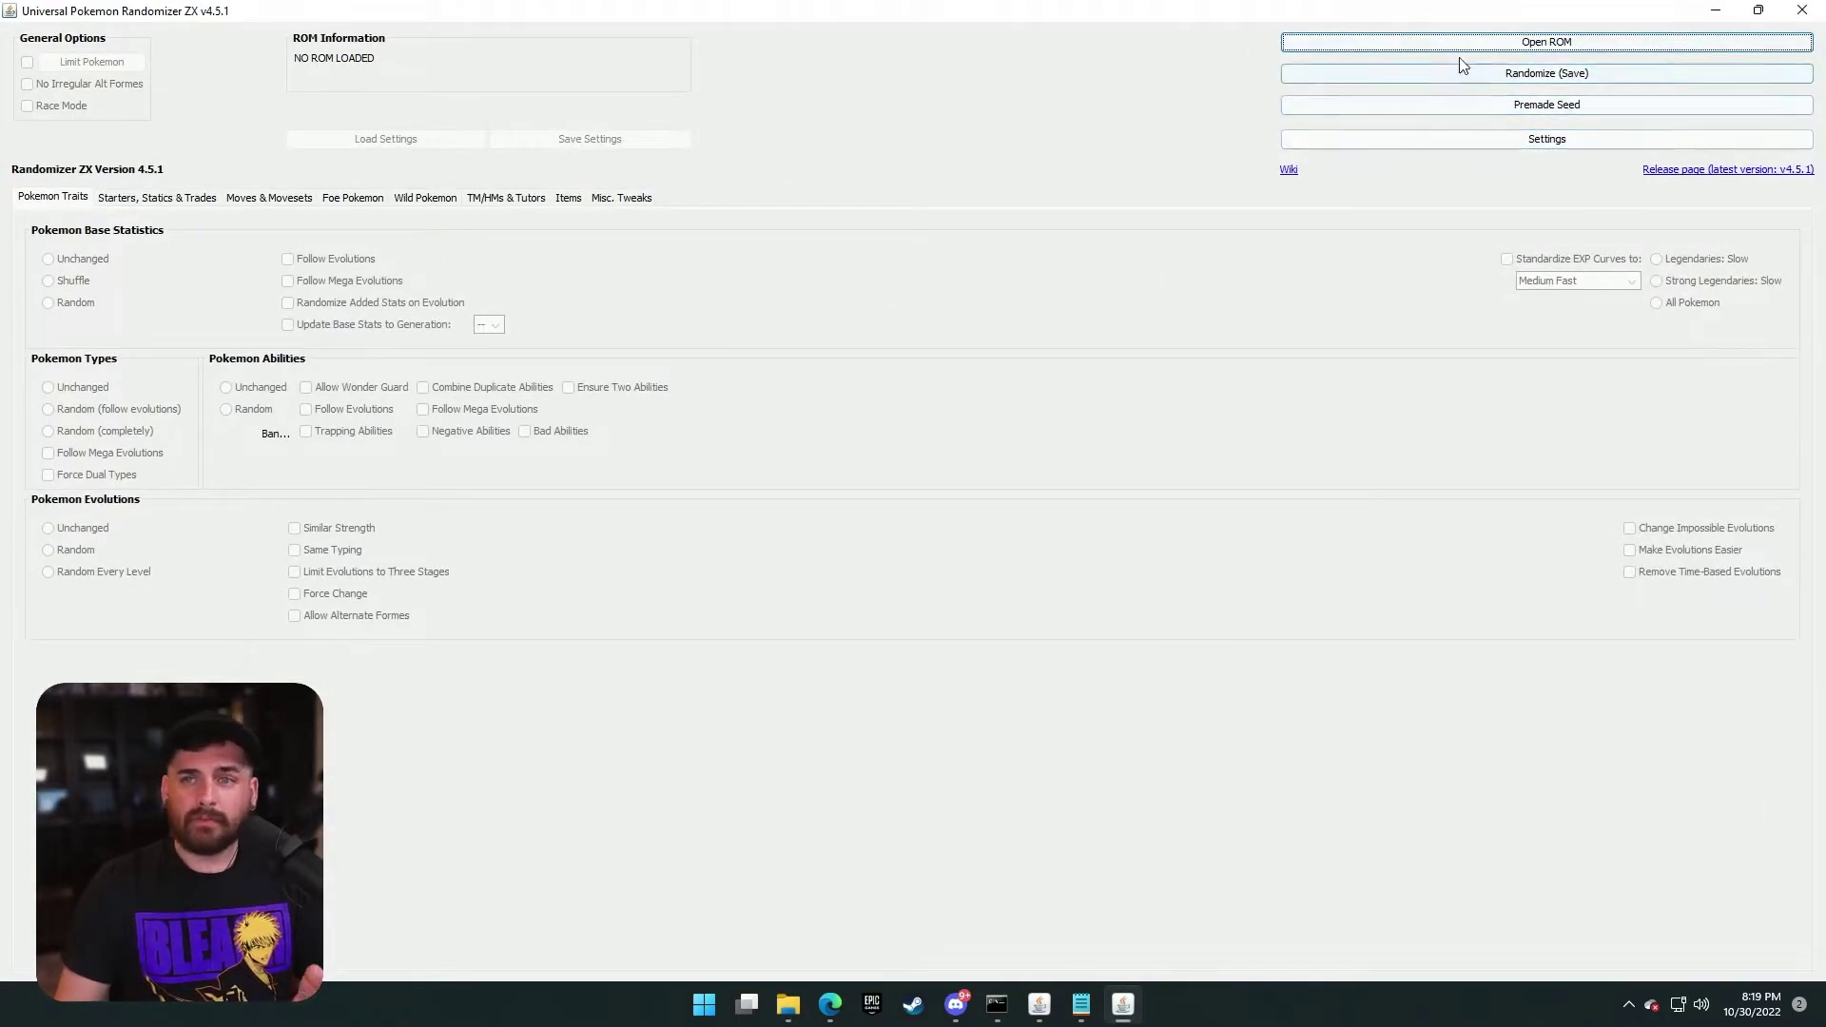
# - Open the patched Fire Red (U) 1.1 ROM in the randomizer
pyautogui.click(1462, 42)
pyautogui.click(589, 456)
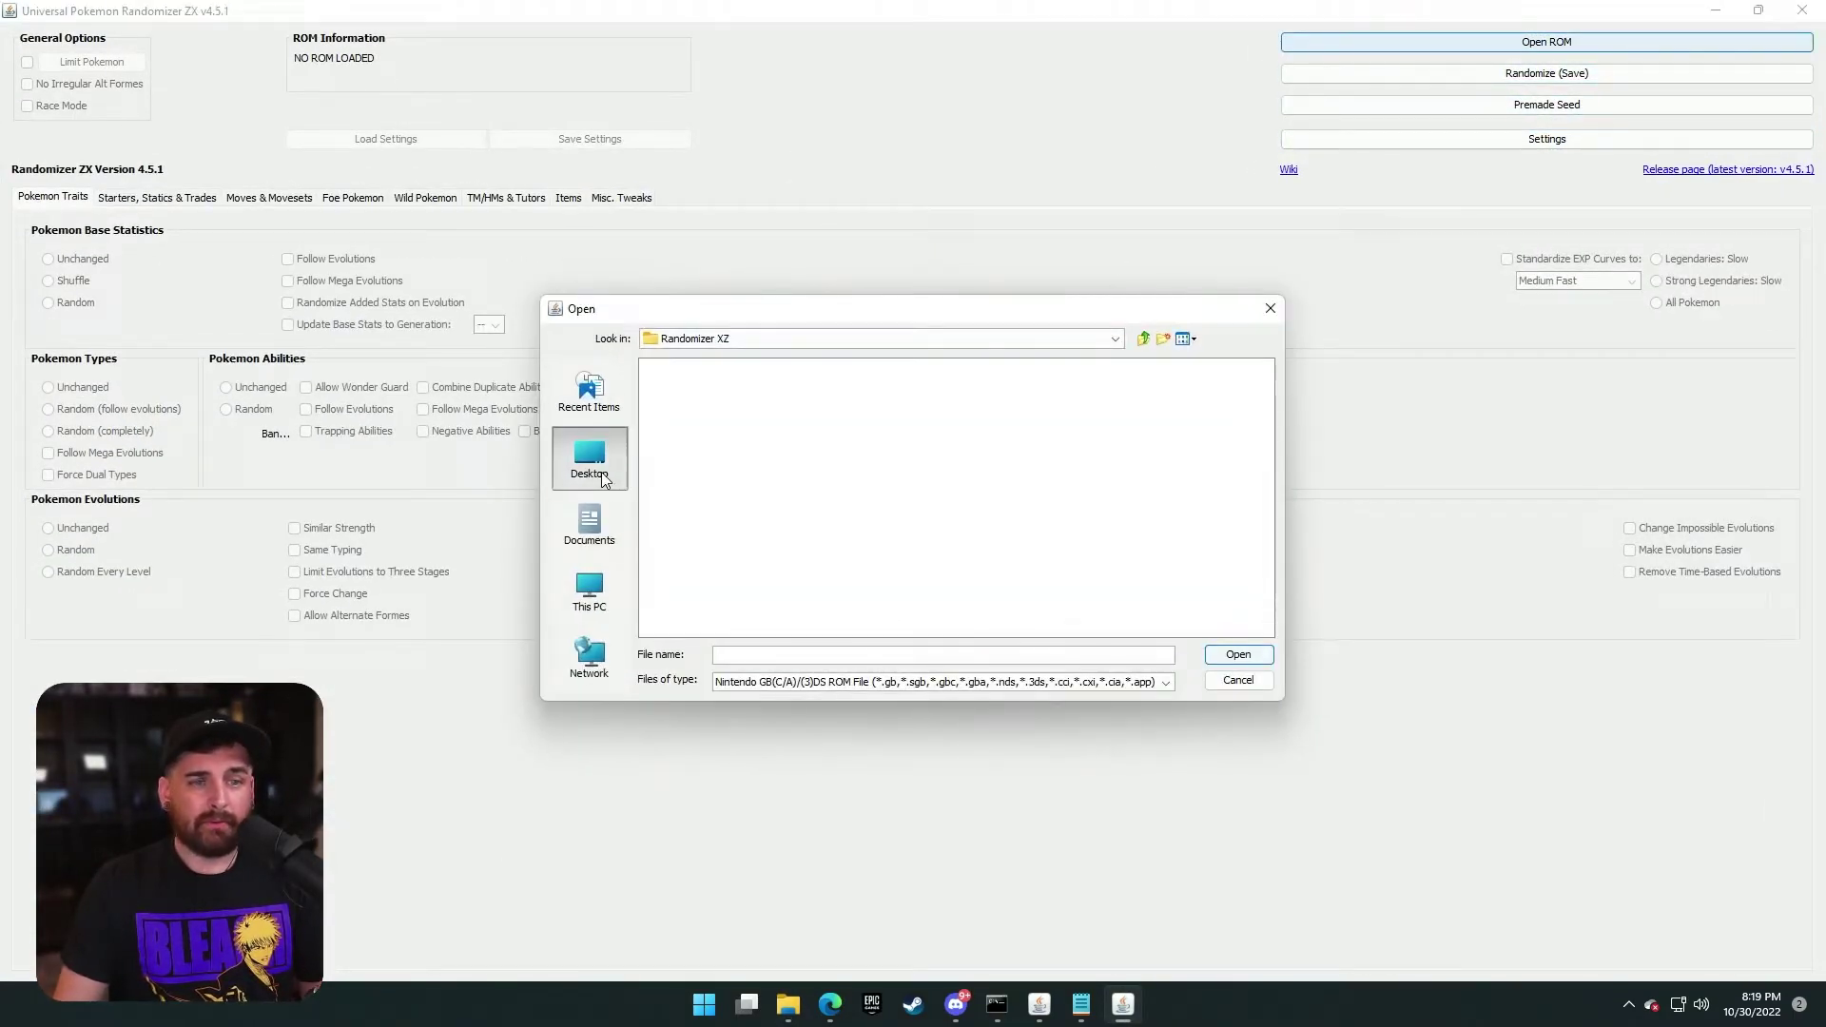
pyautogui.click(589, 590)
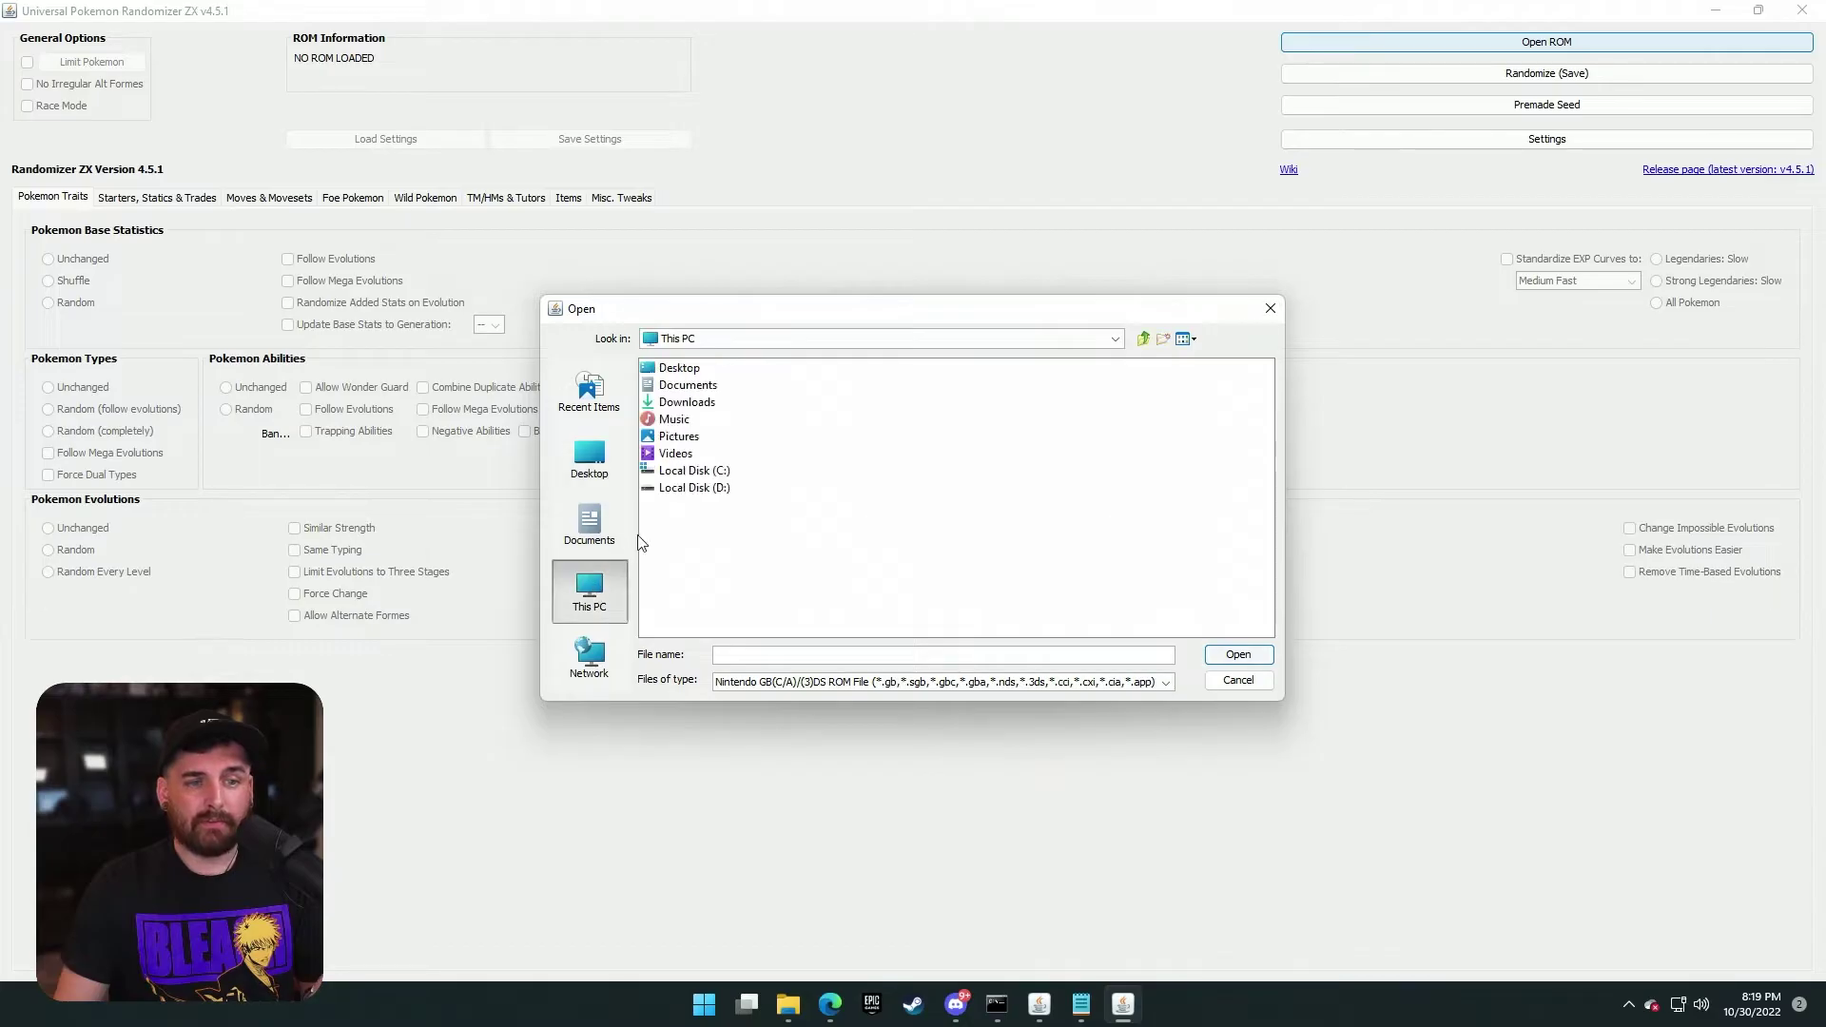
pyautogui.click(912, 542)
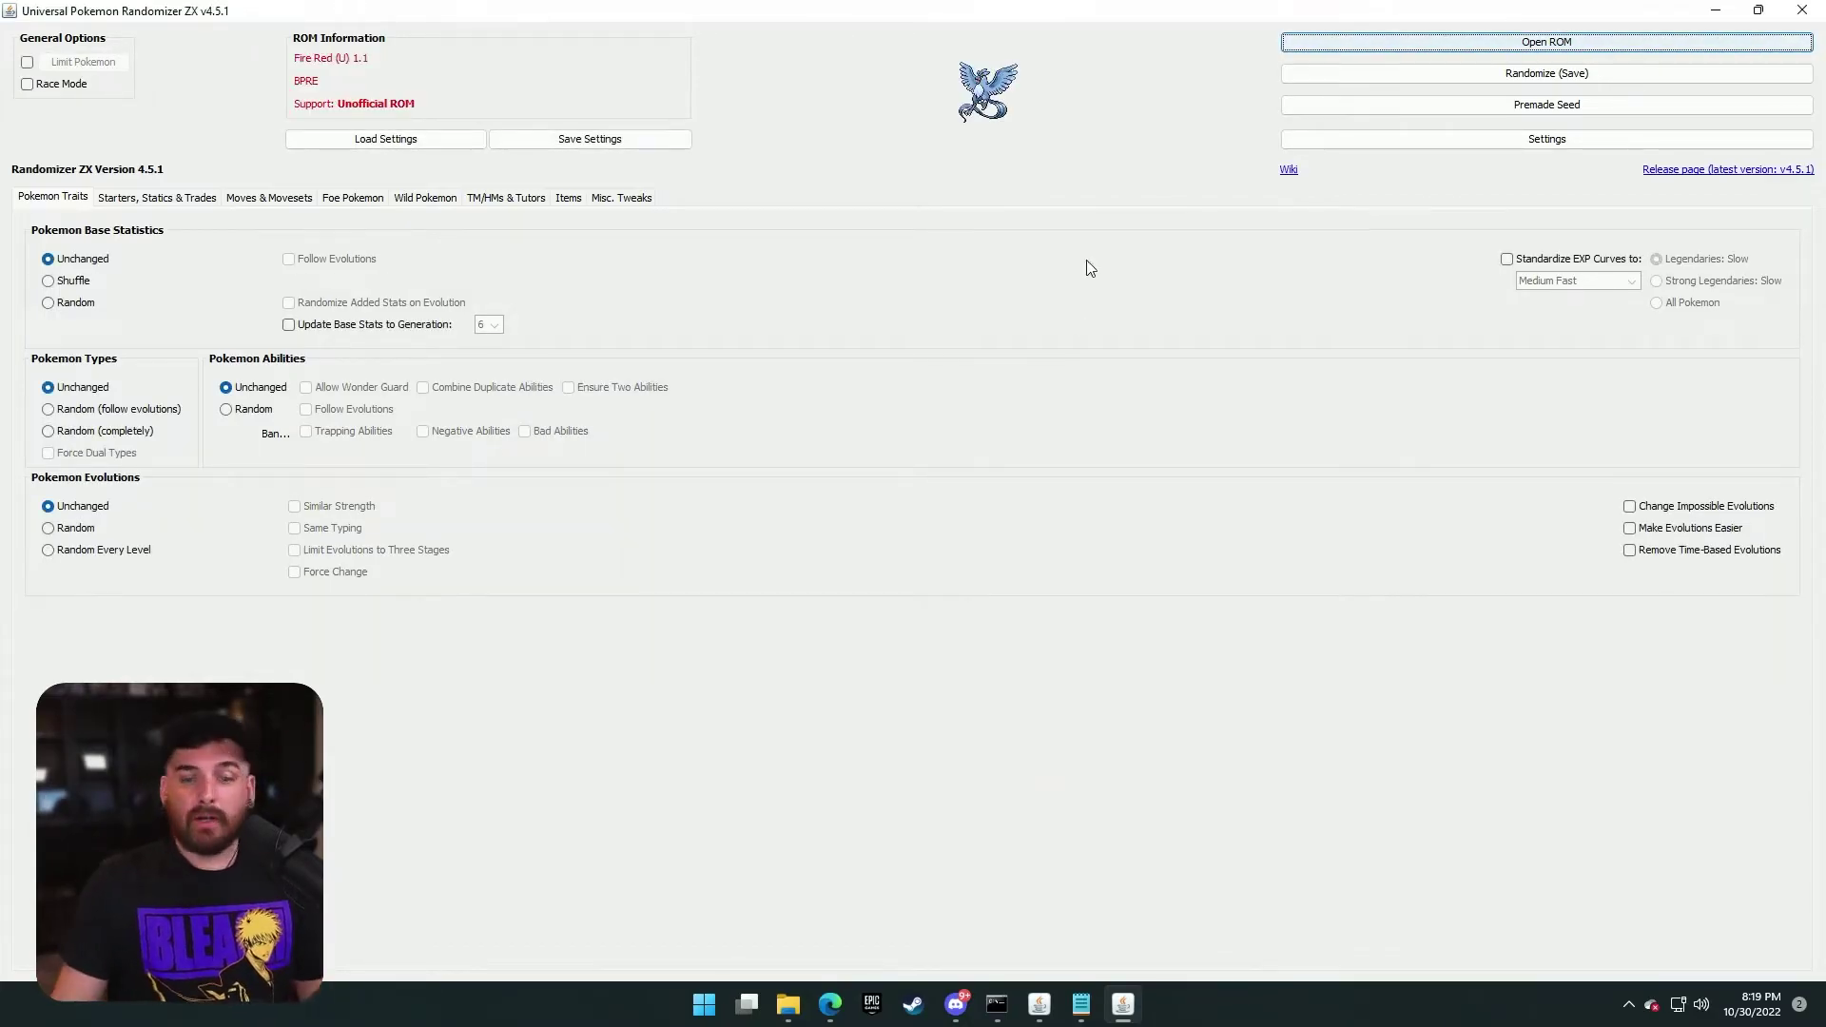
# - Load the settings string from the Settings String text file into the randomizer
pyautogui.moveTo(1084, 1019)
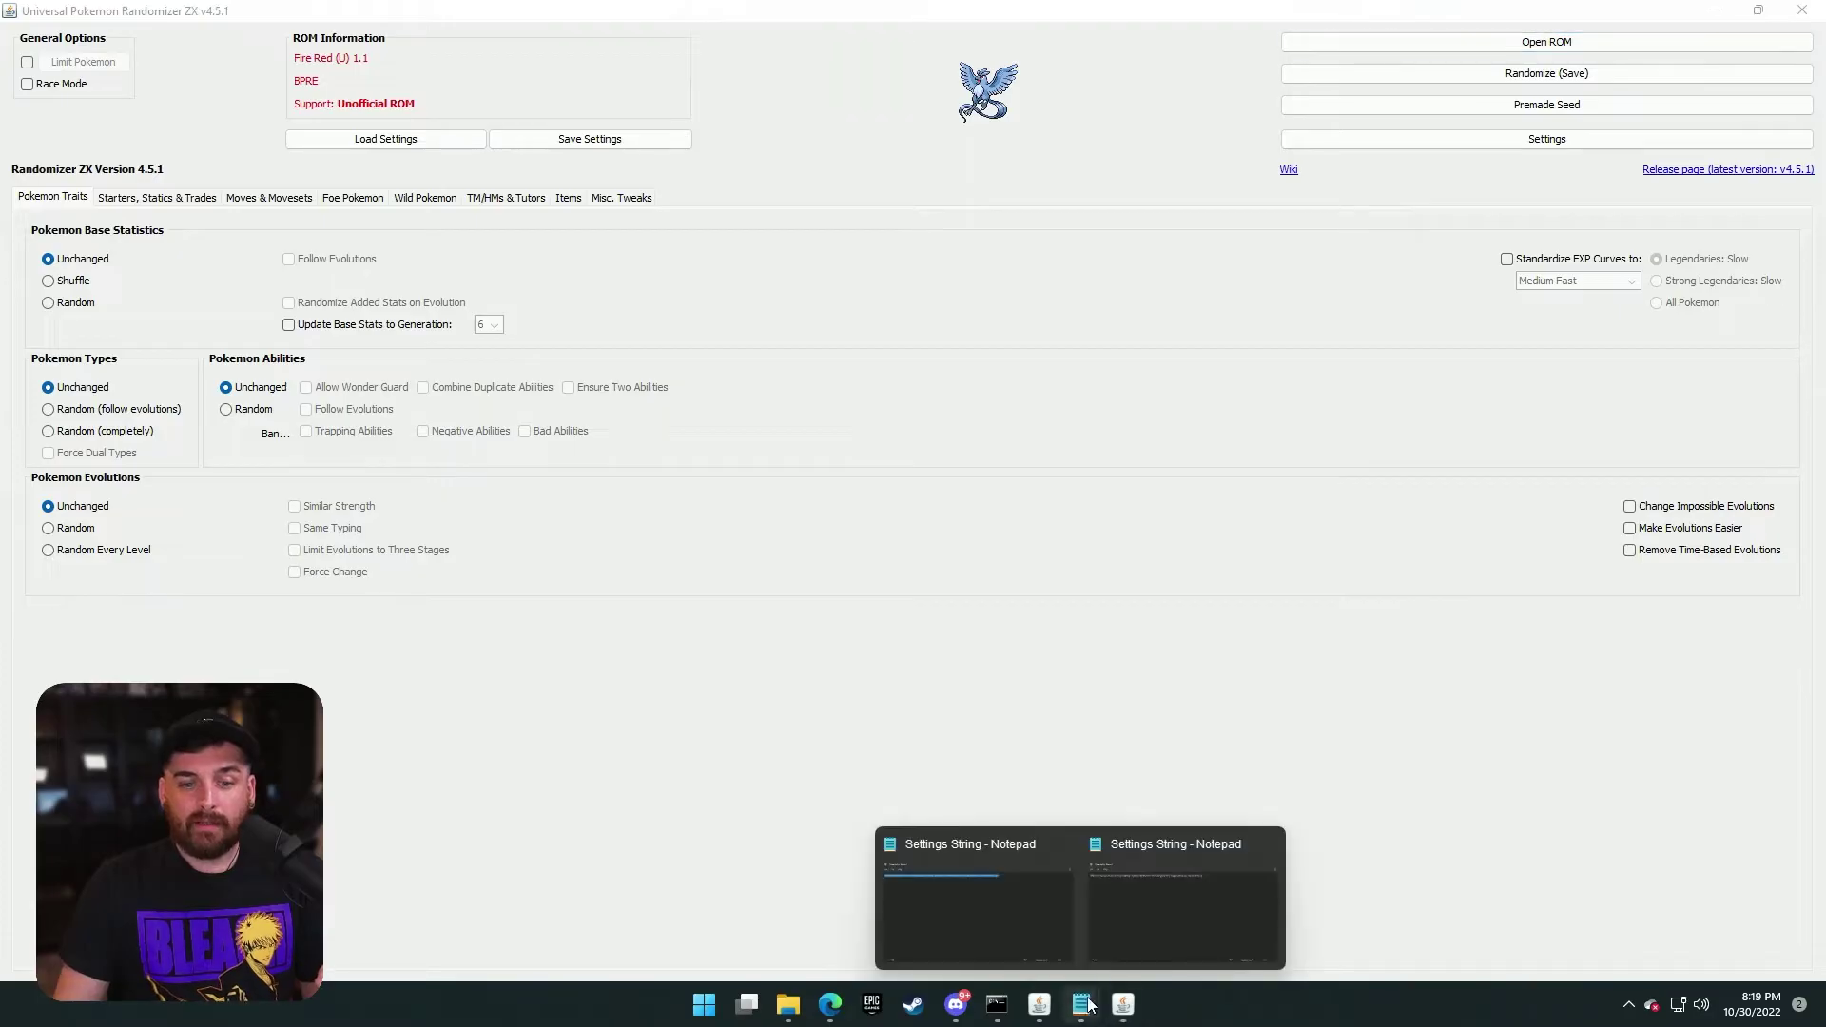
pyautogui.click(1150, 921)
pyautogui.hotkey('alt', 'Tab')
pyautogui.click(1497, 141)
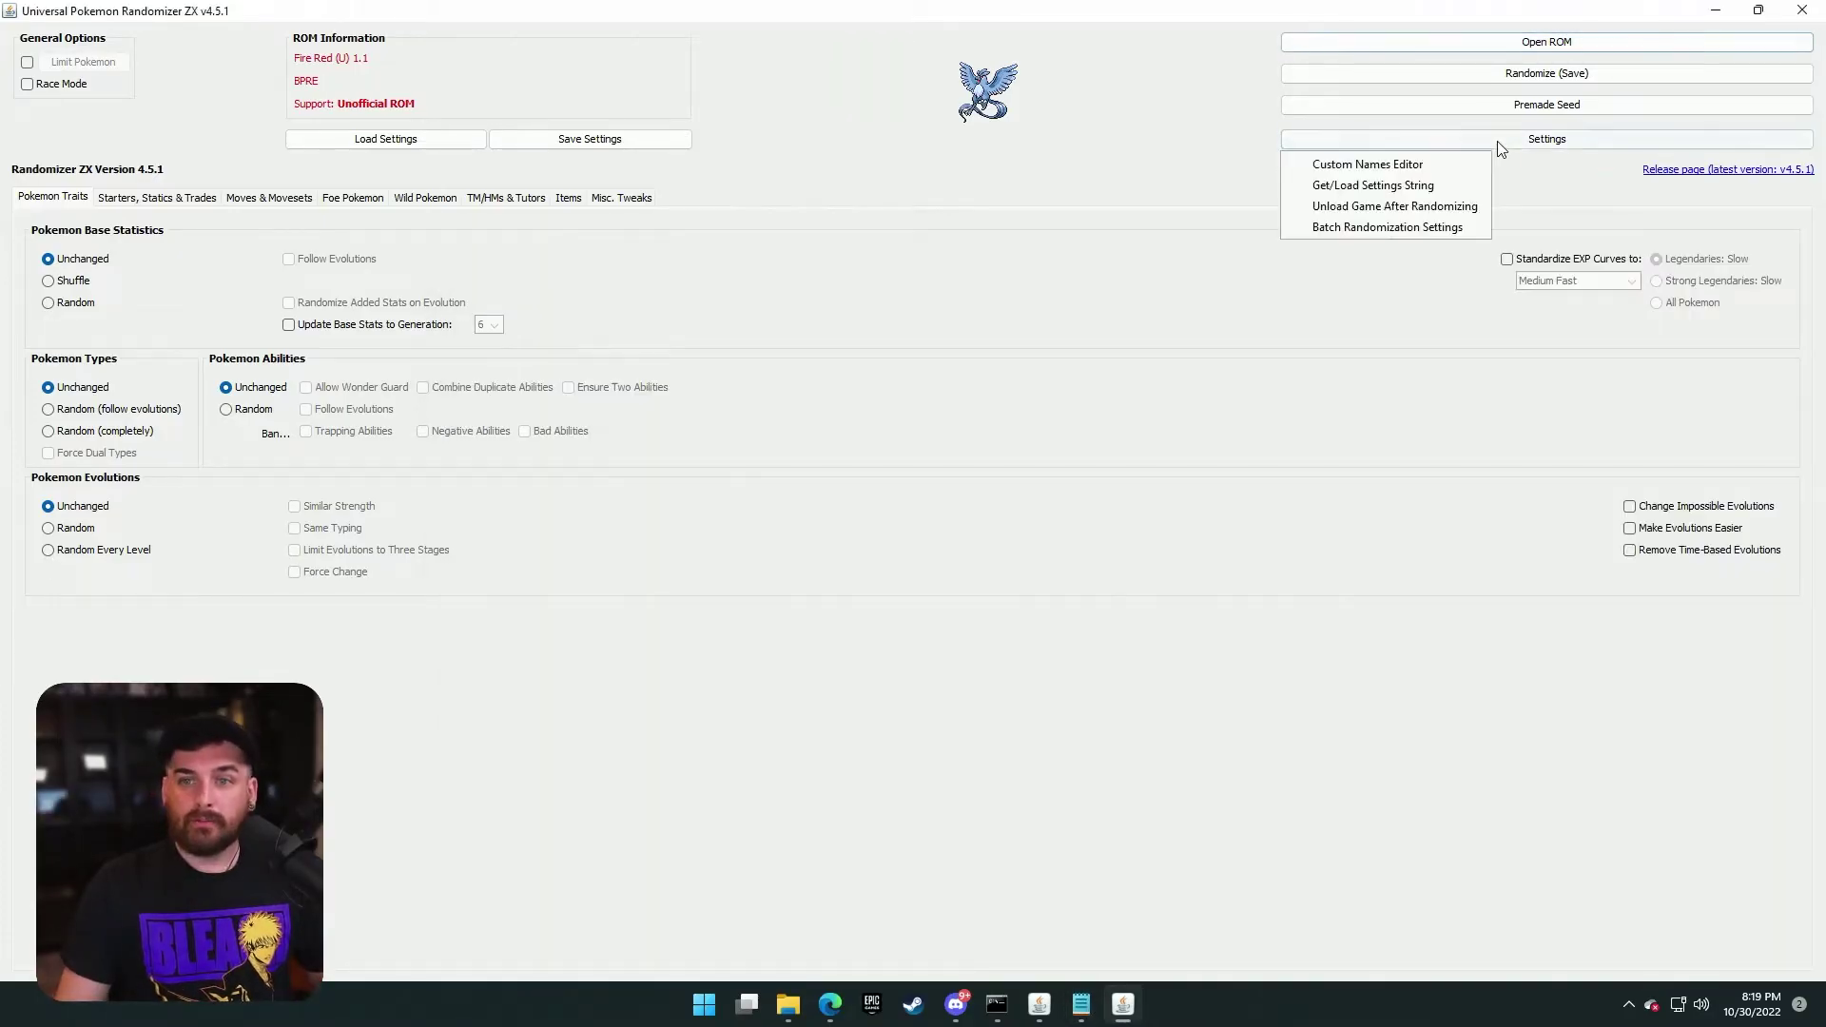
pyautogui.click(1370, 184)
pyautogui.hotkey('ctrl', 'v')
pyautogui.click(881, 543)
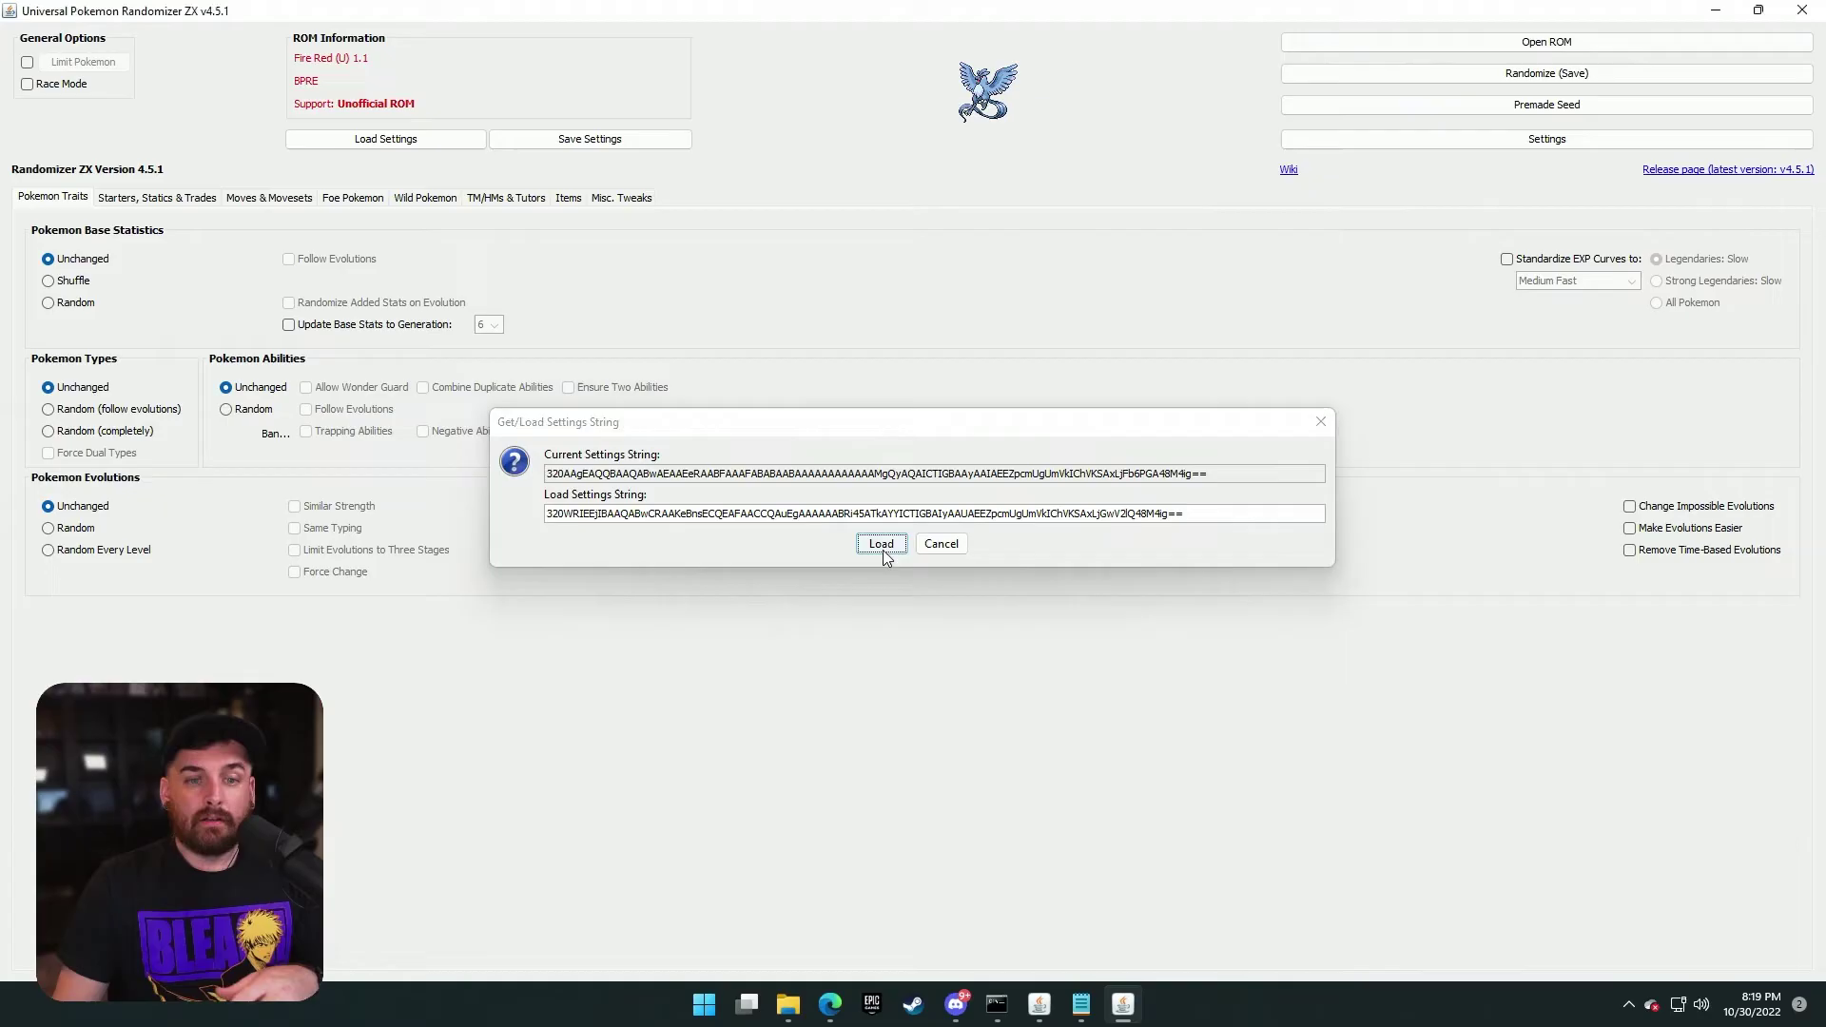
pyautogui.click(927, 525)
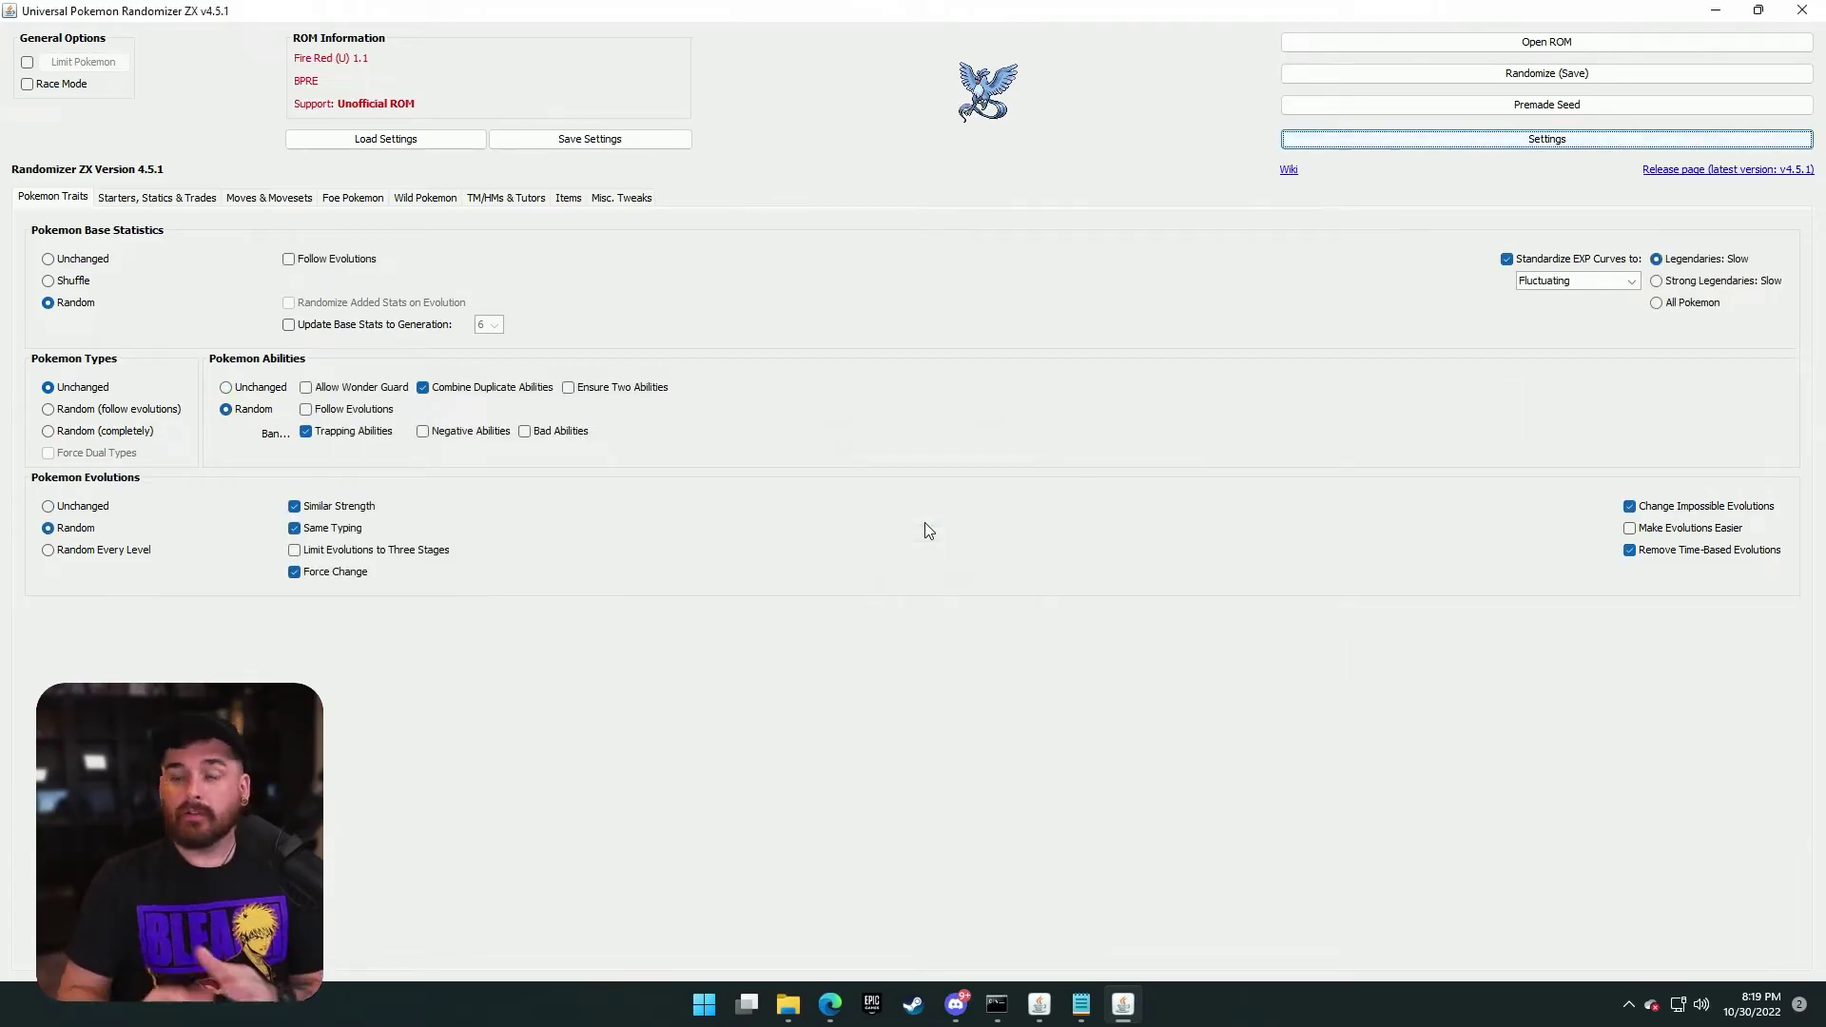
# - Randomize the game, saving the ROM as D:\Roms together with a log file of the randomization
pyautogui.click(1550, 76)
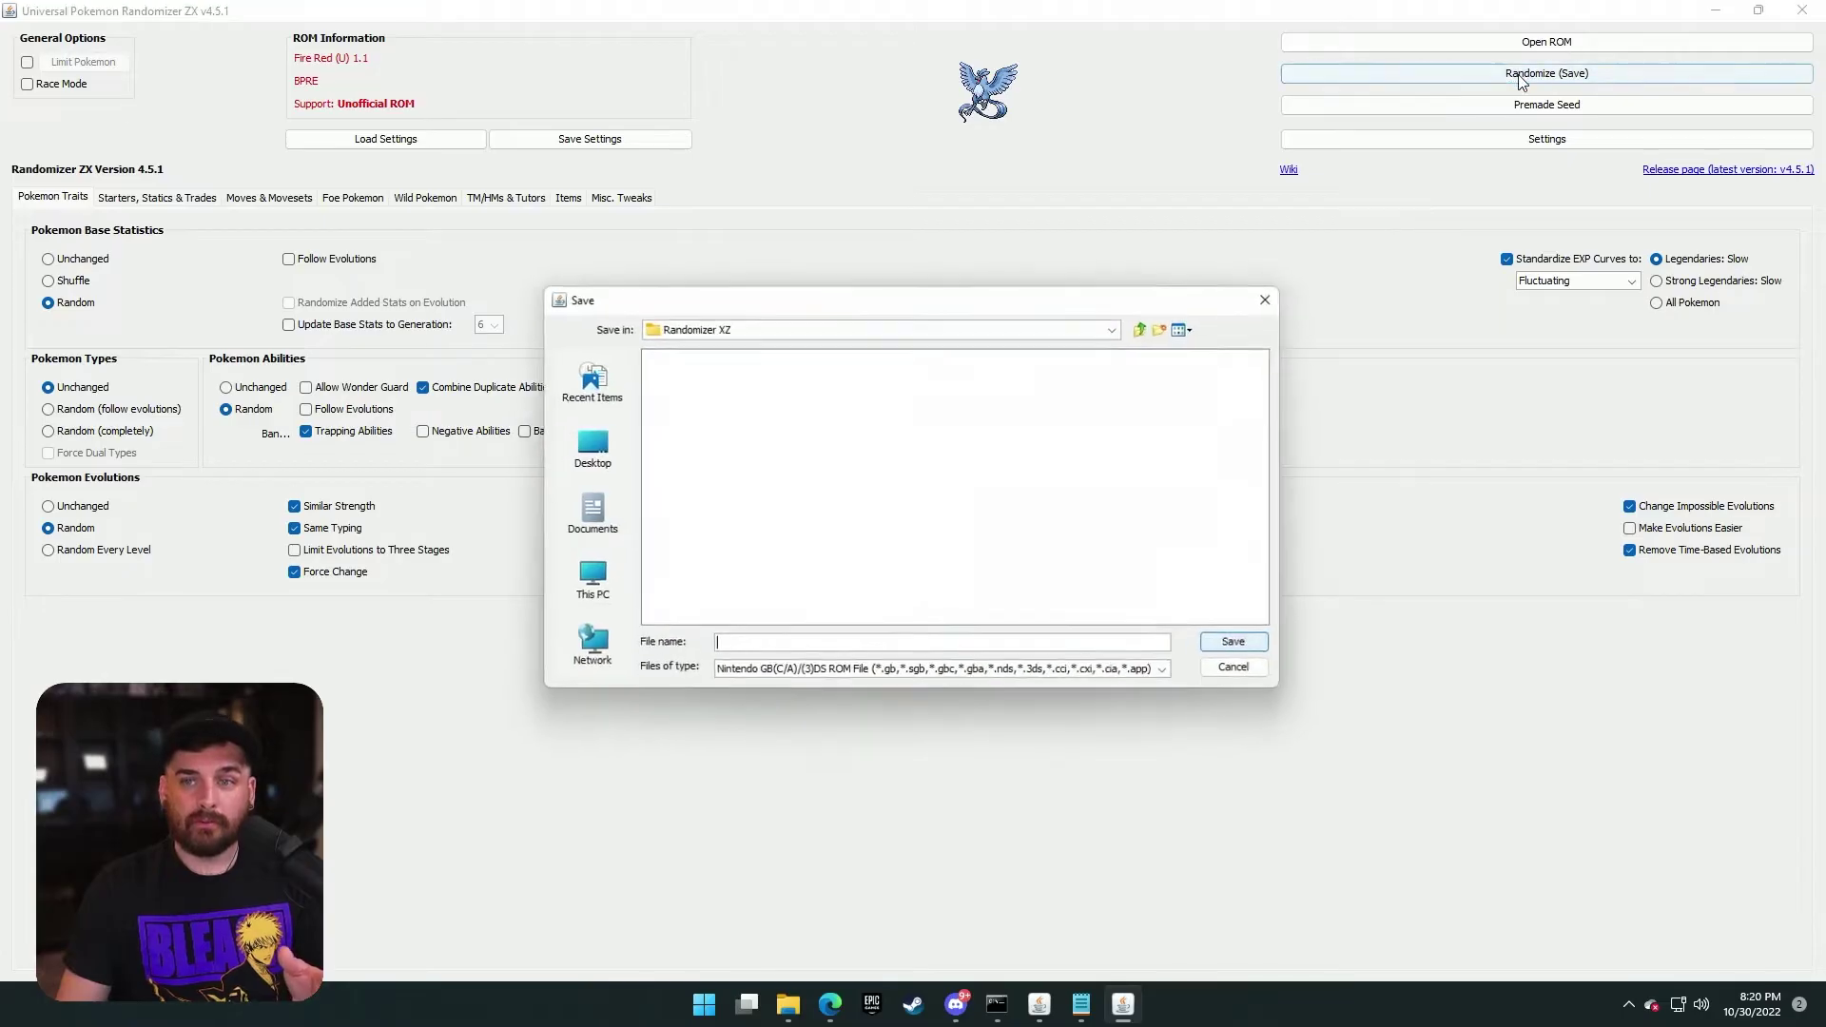
pyautogui.click(593, 587)
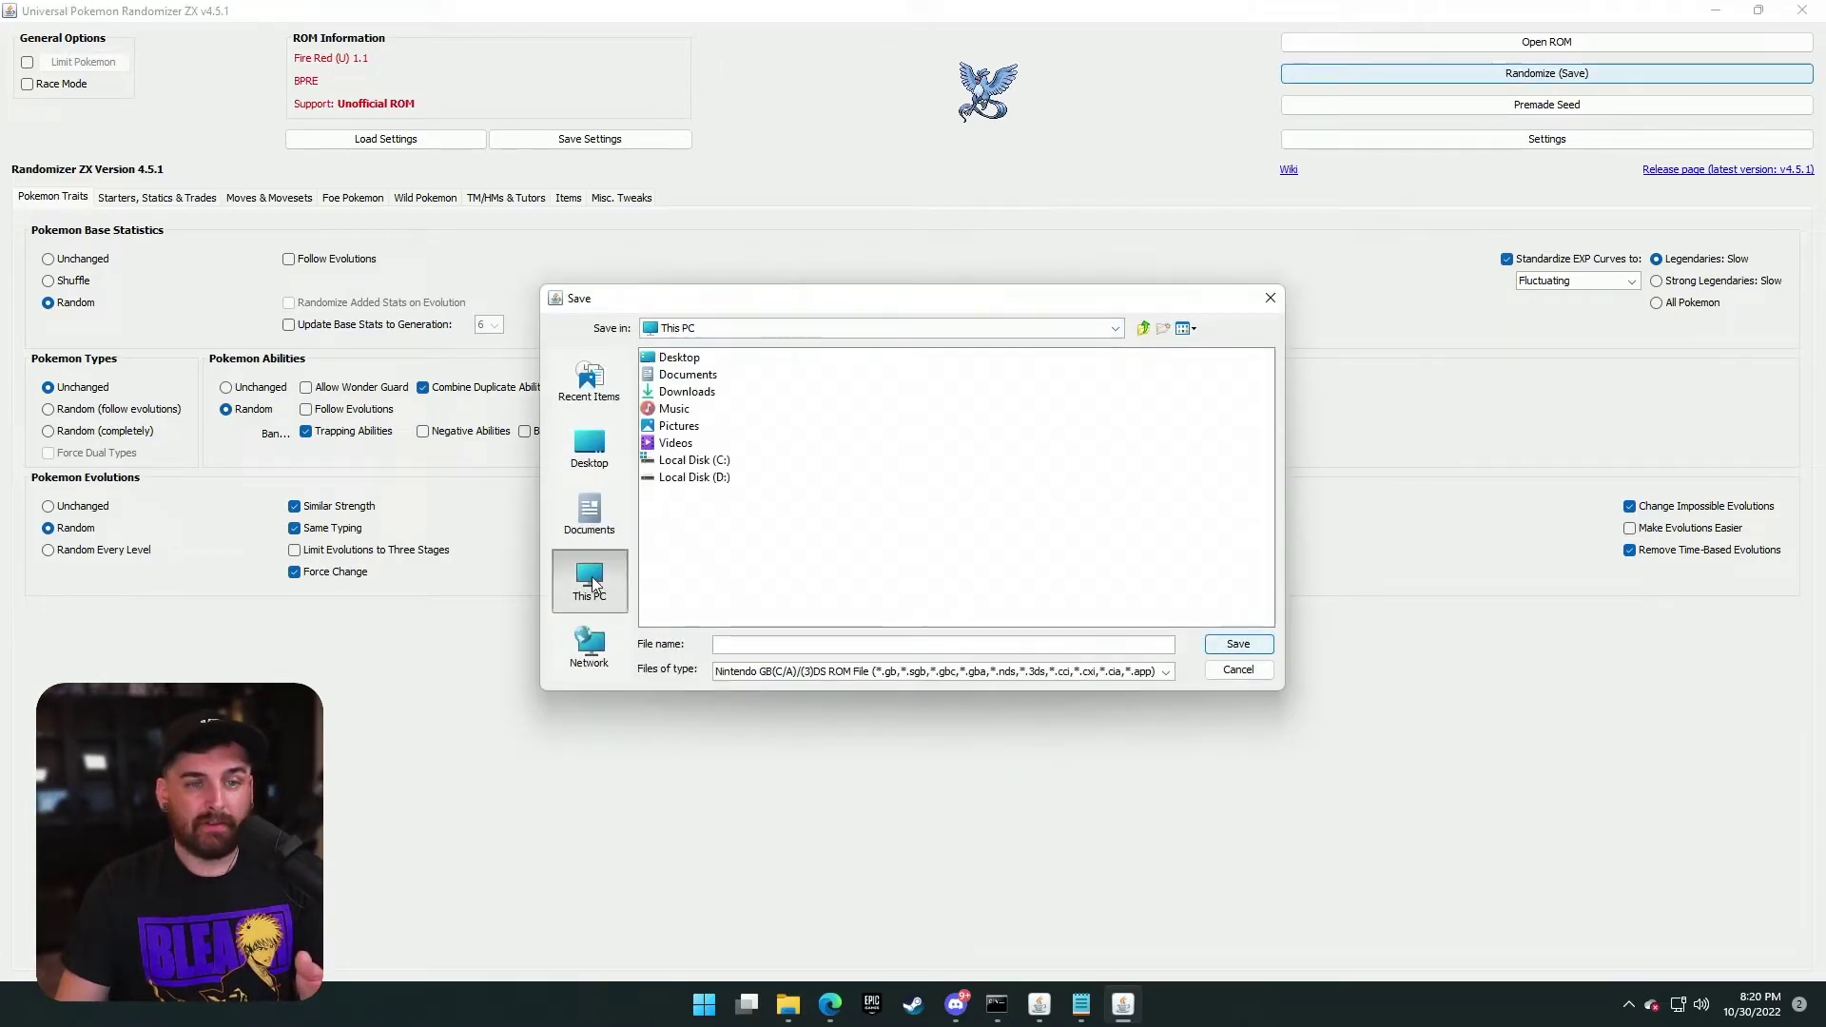
pyautogui.doubleClick(698, 478)
pyautogui.doubleClick(670, 460)
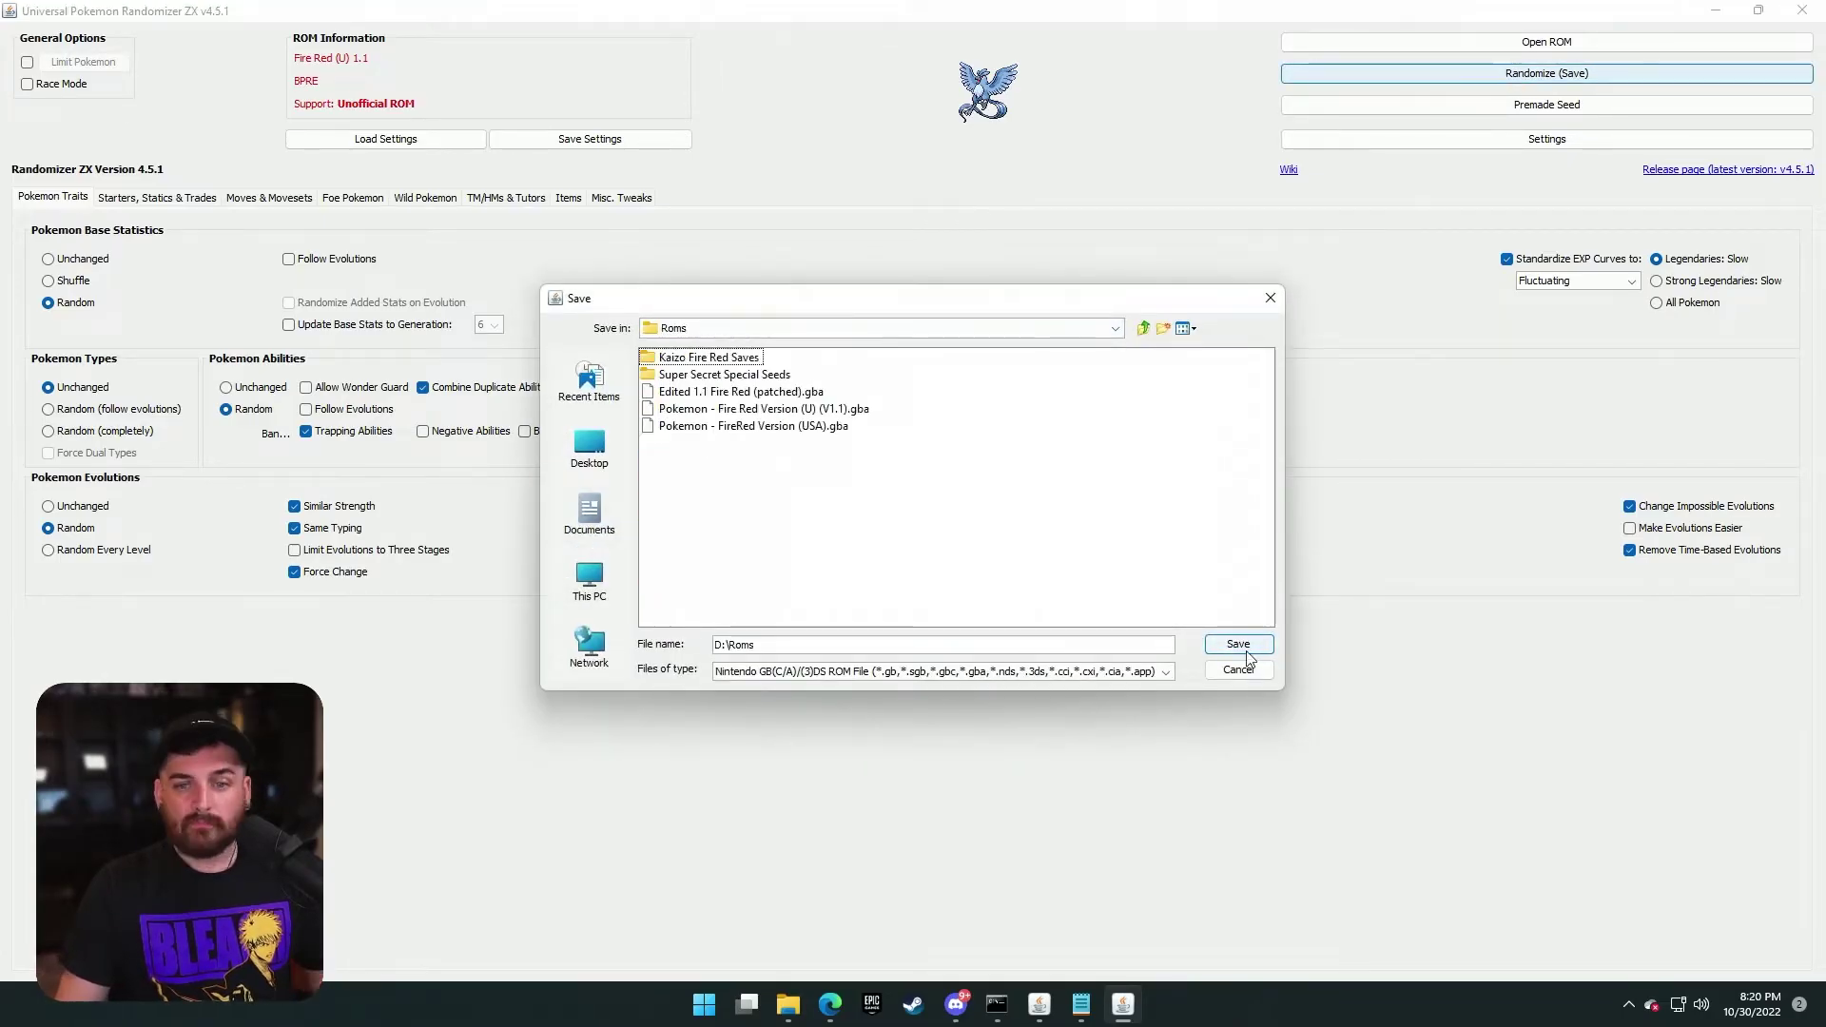
pyautogui.click(1238, 644)
pyautogui.click(873, 521)
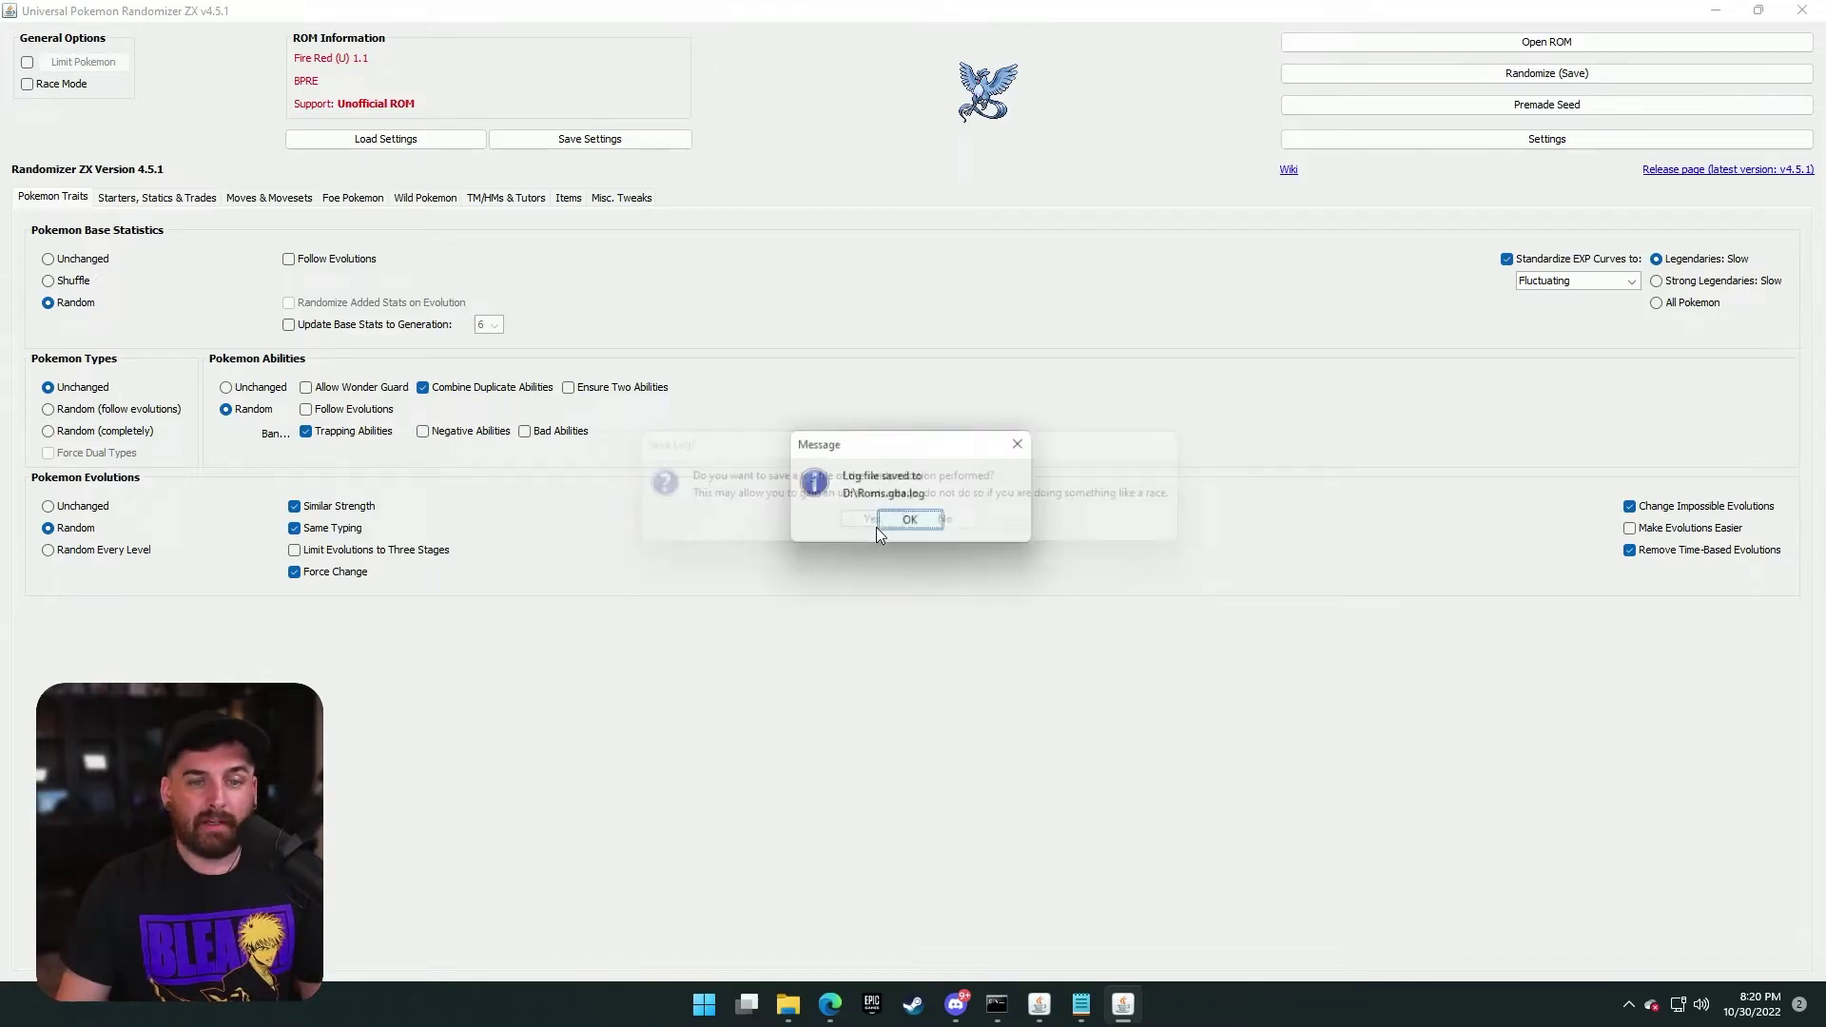
pyautogui.click(913, 521)
pyautogui.click(1103, 563)
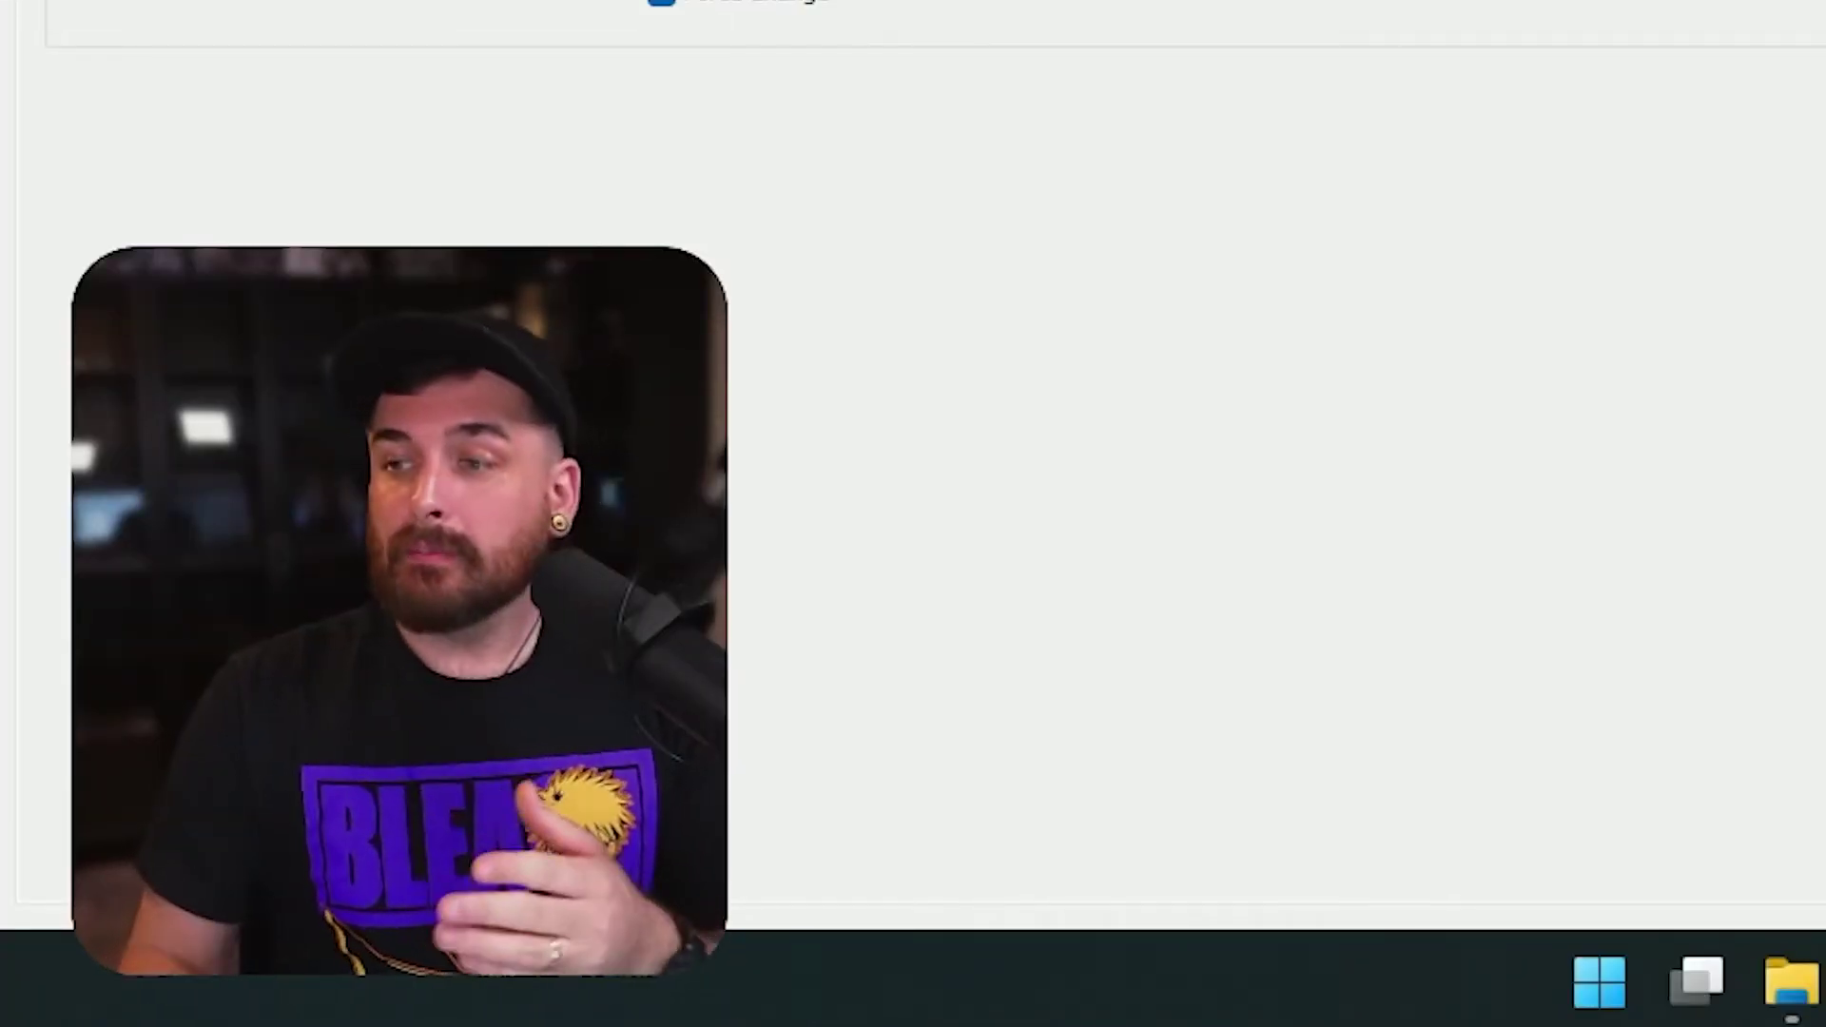
# - Enable batch randomization and set its starting index to 1
pyautogui.click(1238, 240)
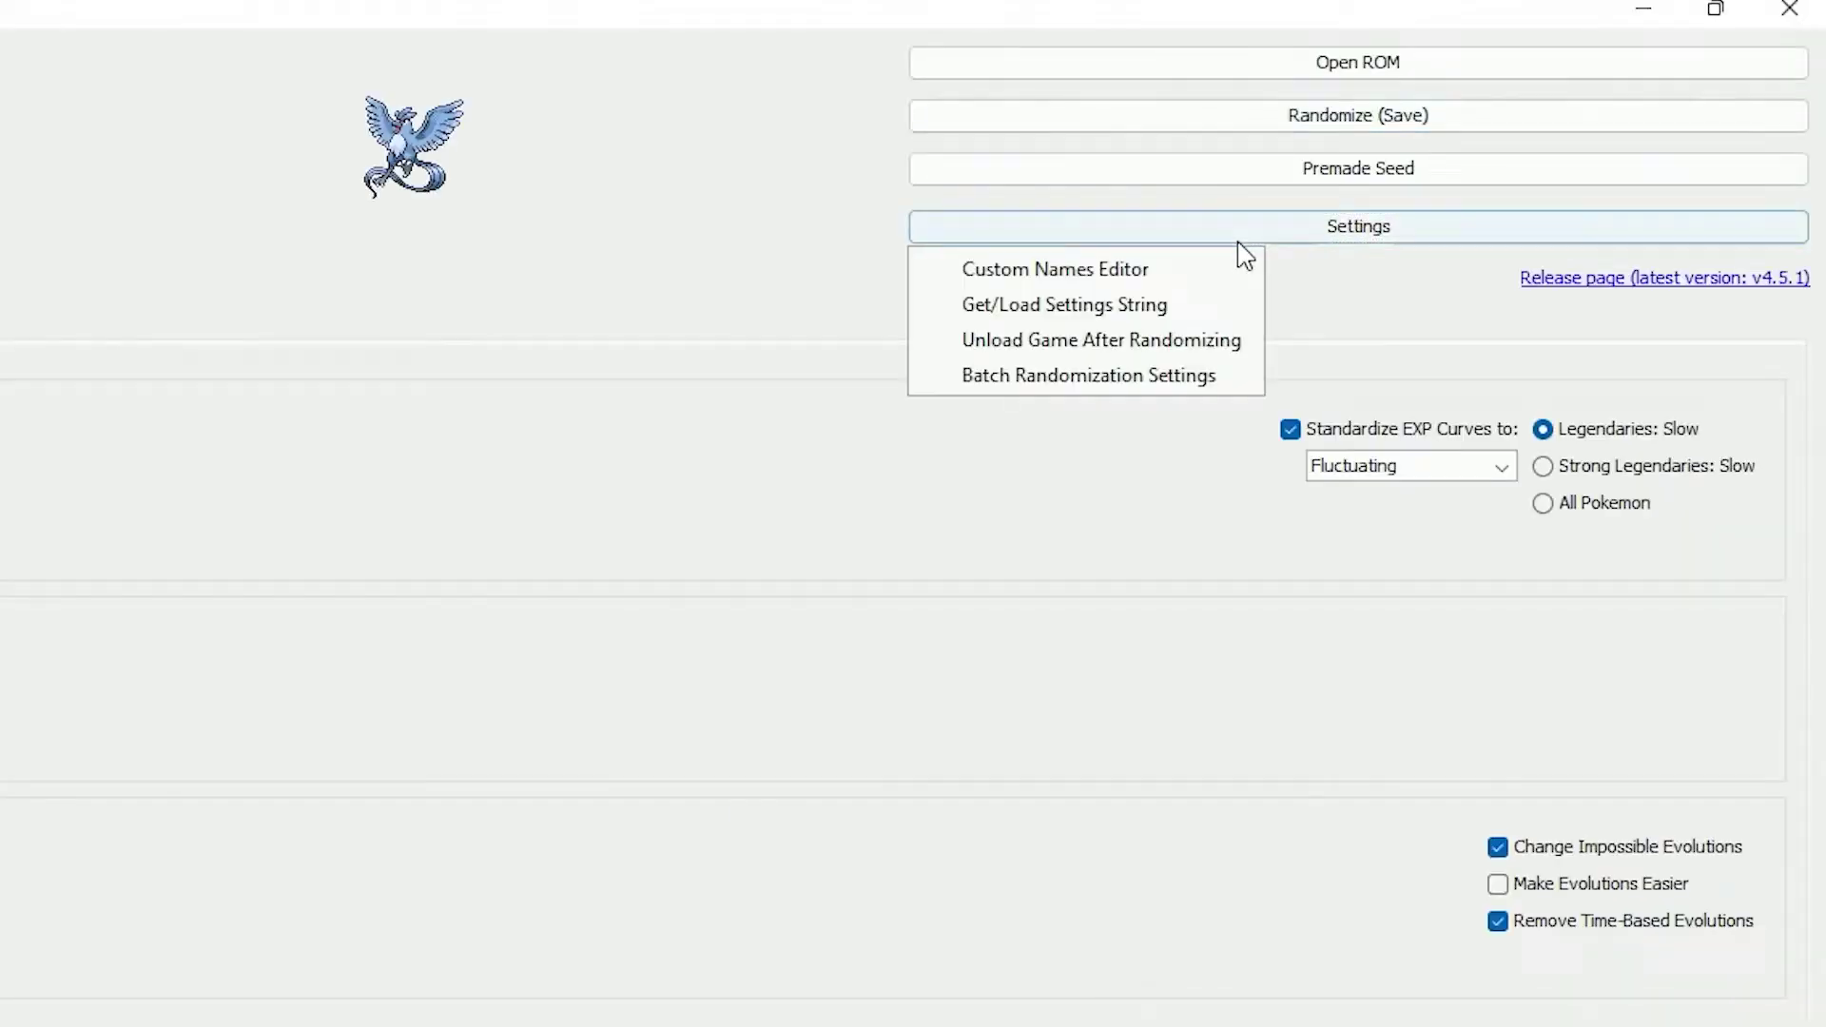
pyautogui.click(1036, 379)
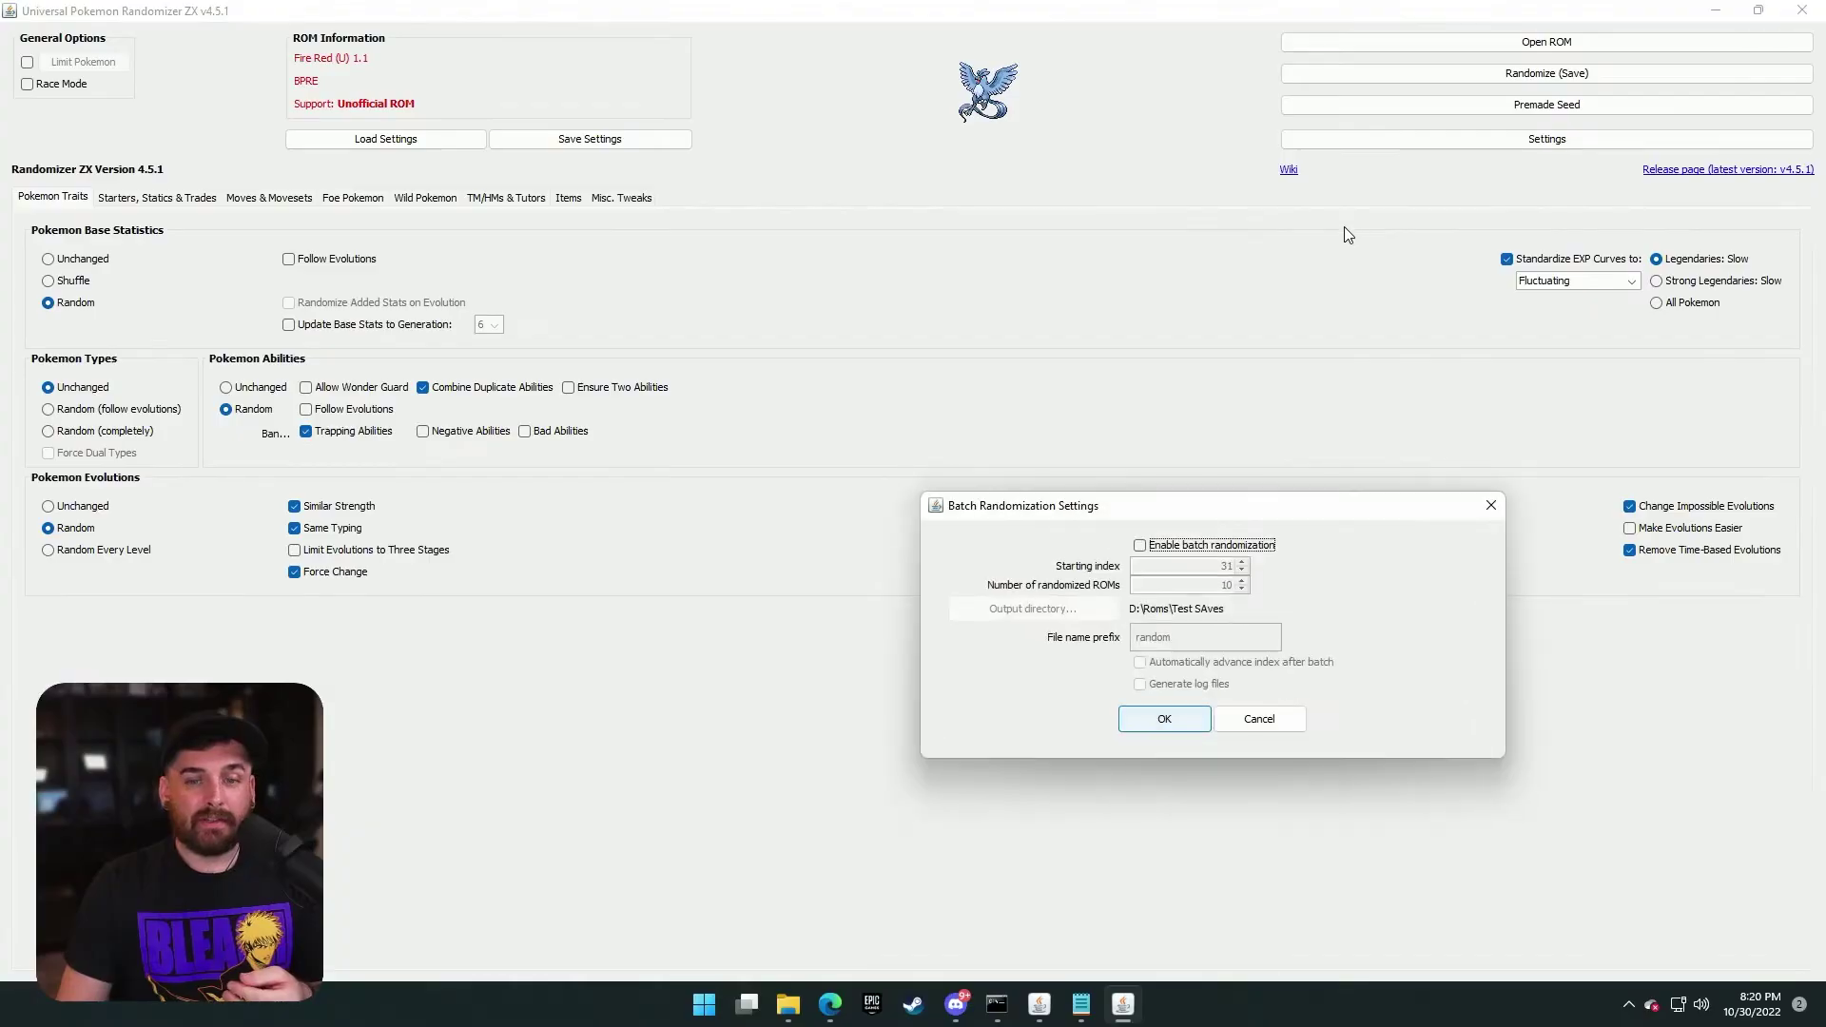
pyautogui.click(1141, 544)
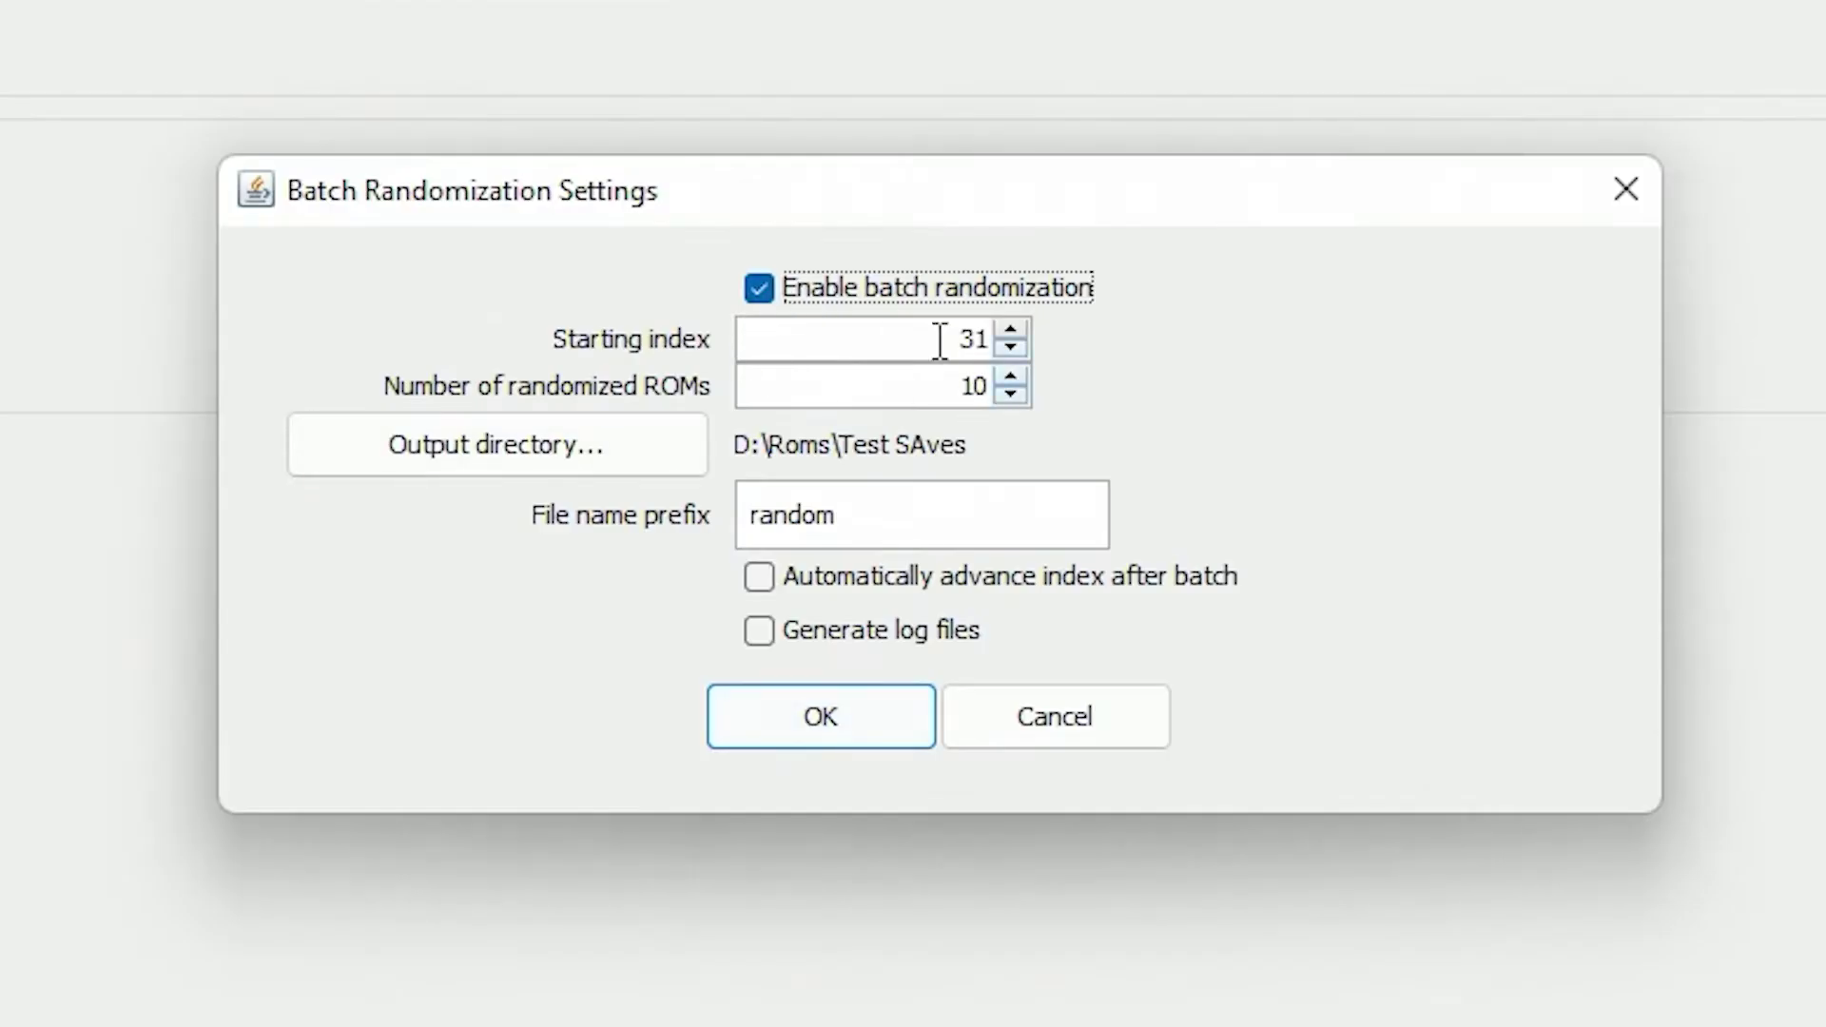
pyautogui.moveTo(939, 341); pyautogui.dragTo(1029, 346)
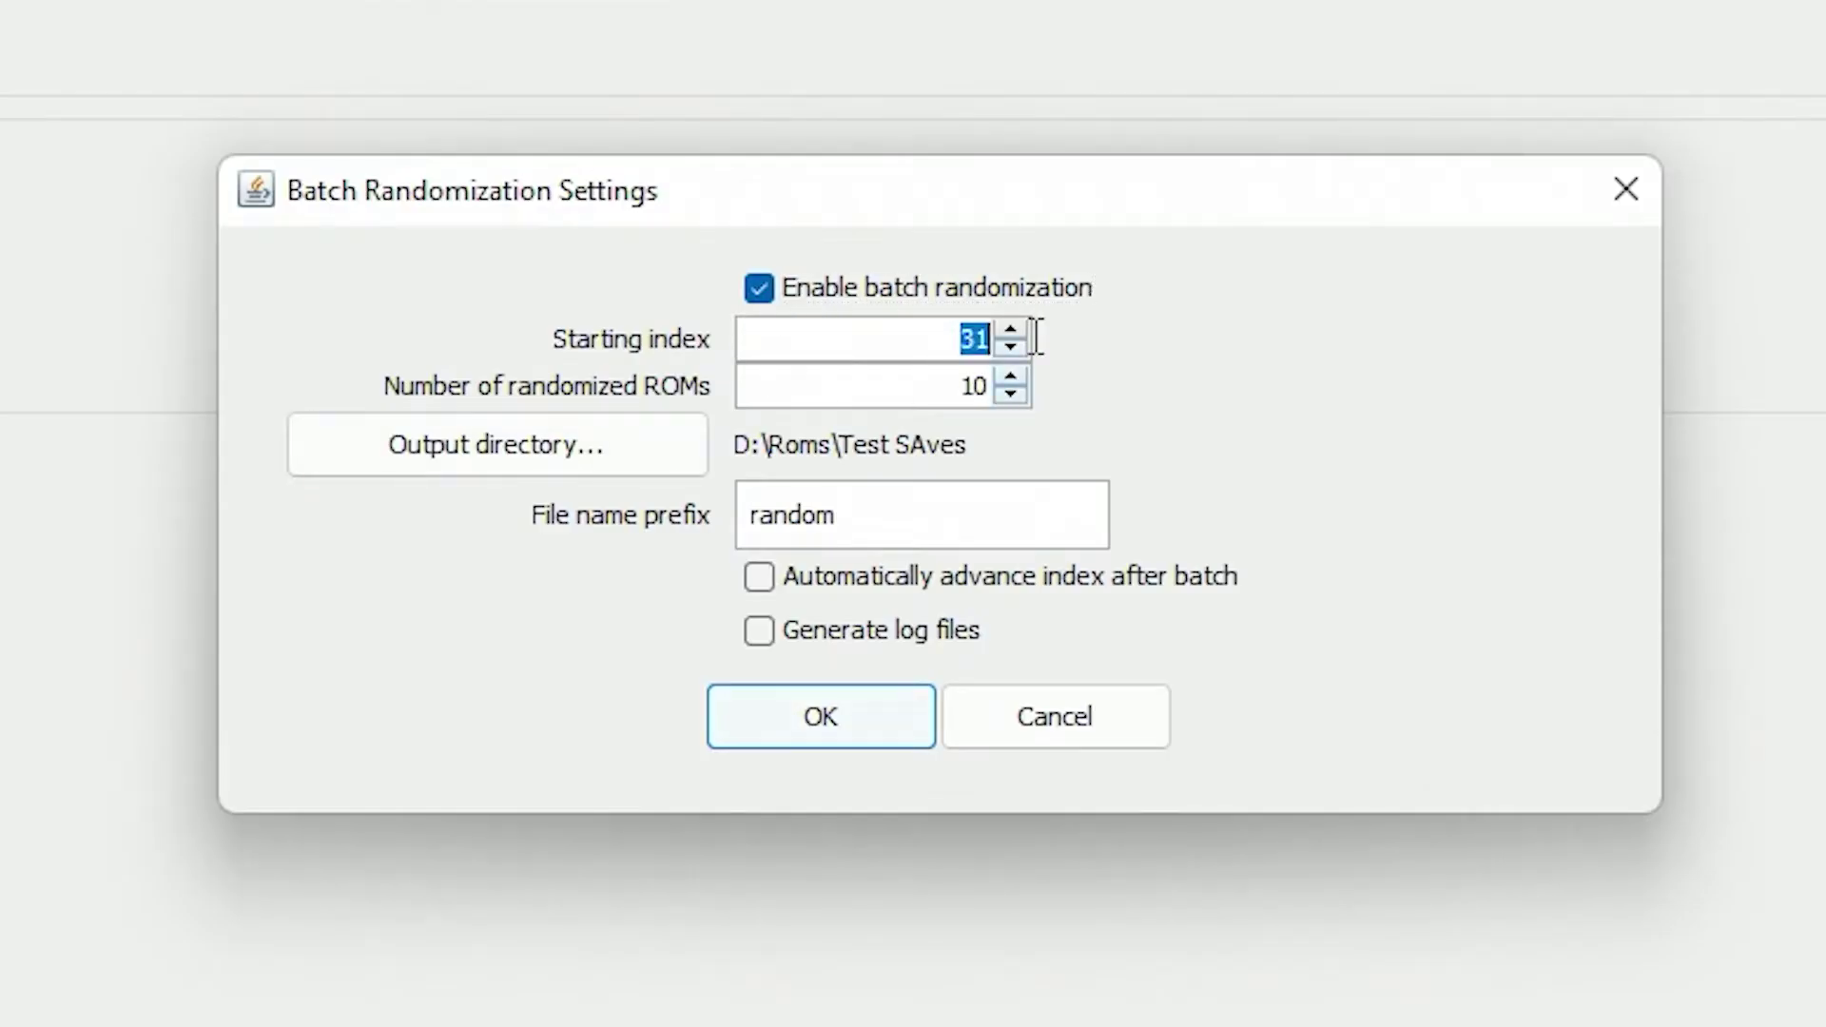
pyautogui.write('1')
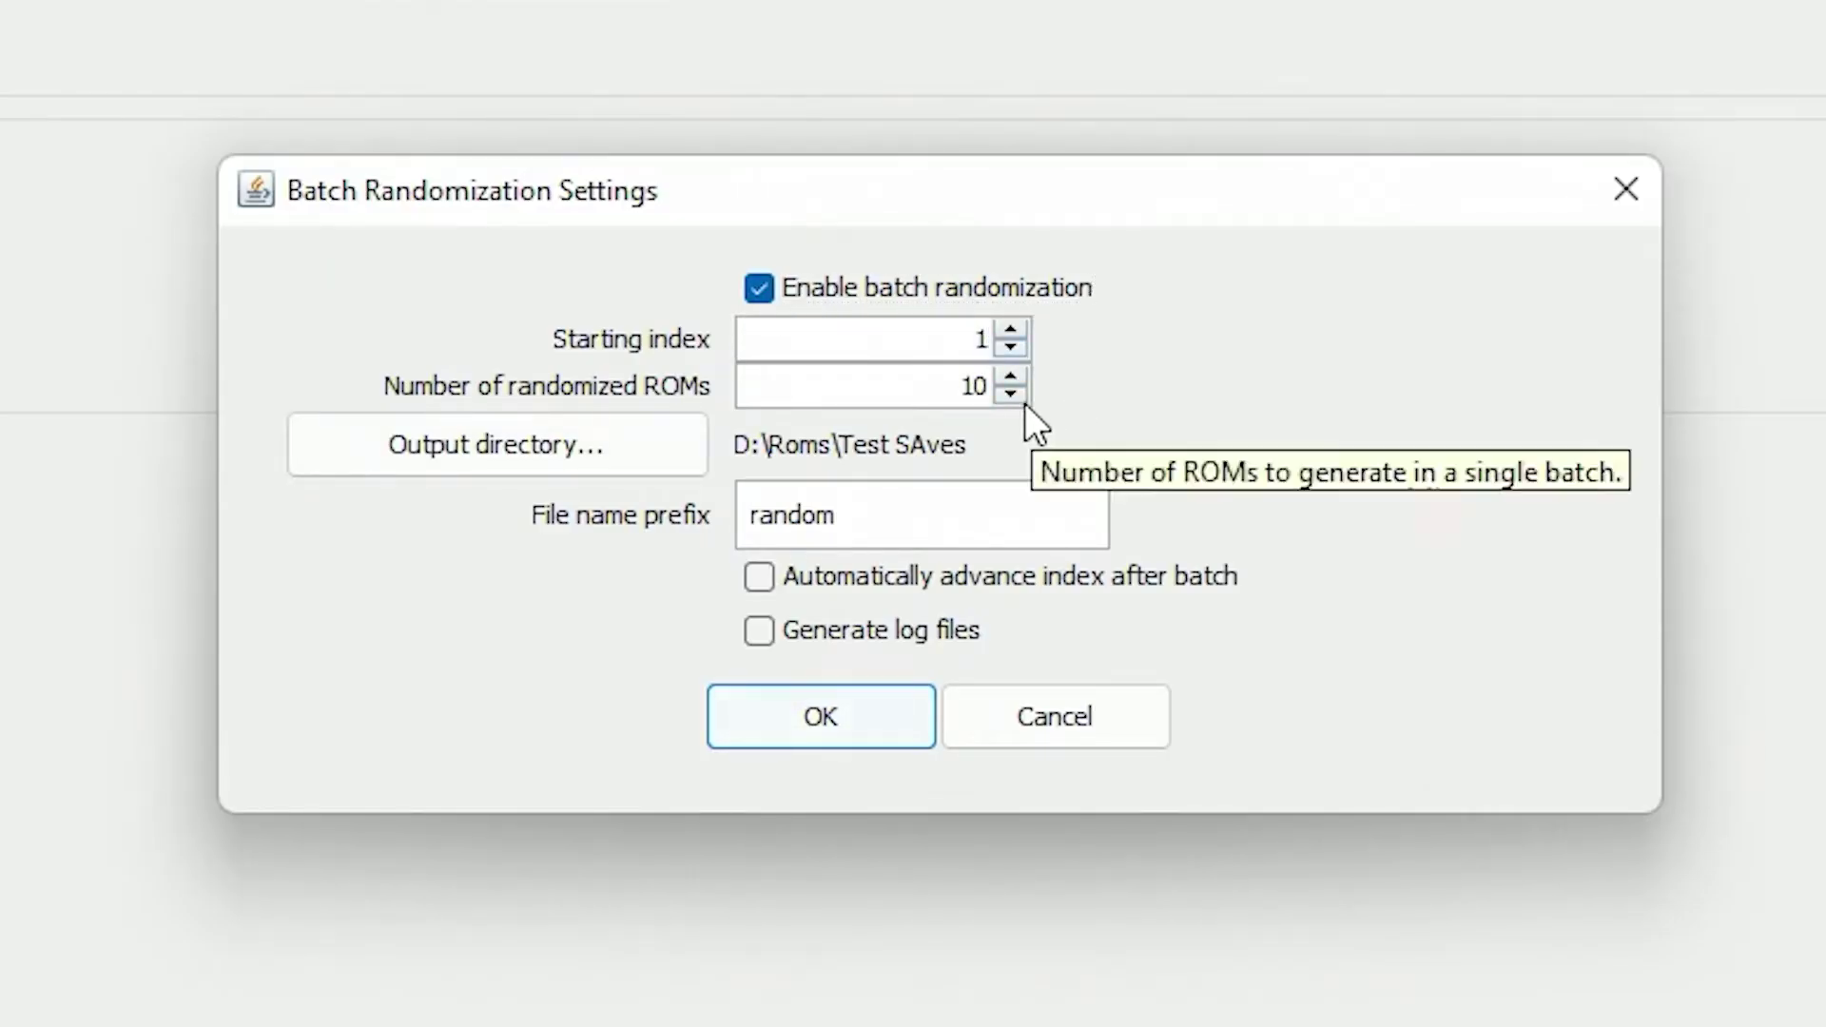
pyautogui.press('Tab')
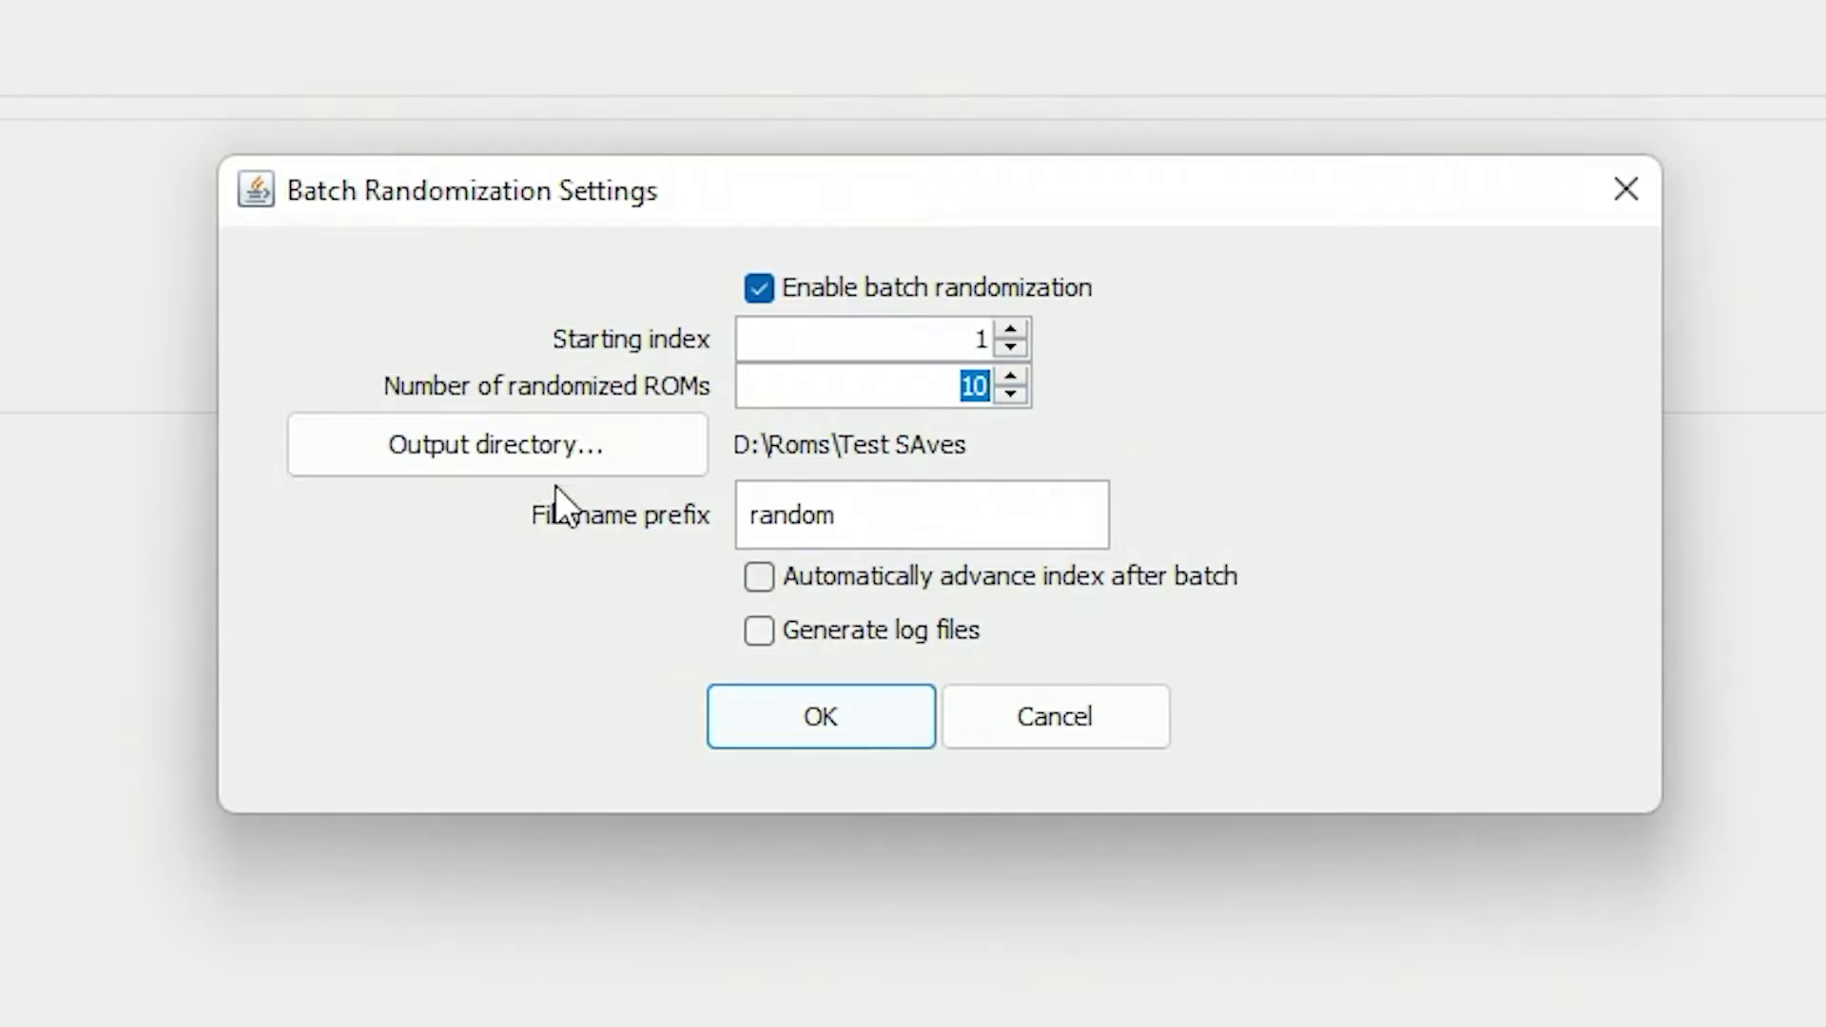
# - Create a folder named Test in D:\Roms and choose it as the batch output directory
pyautogui.click(533, 456)
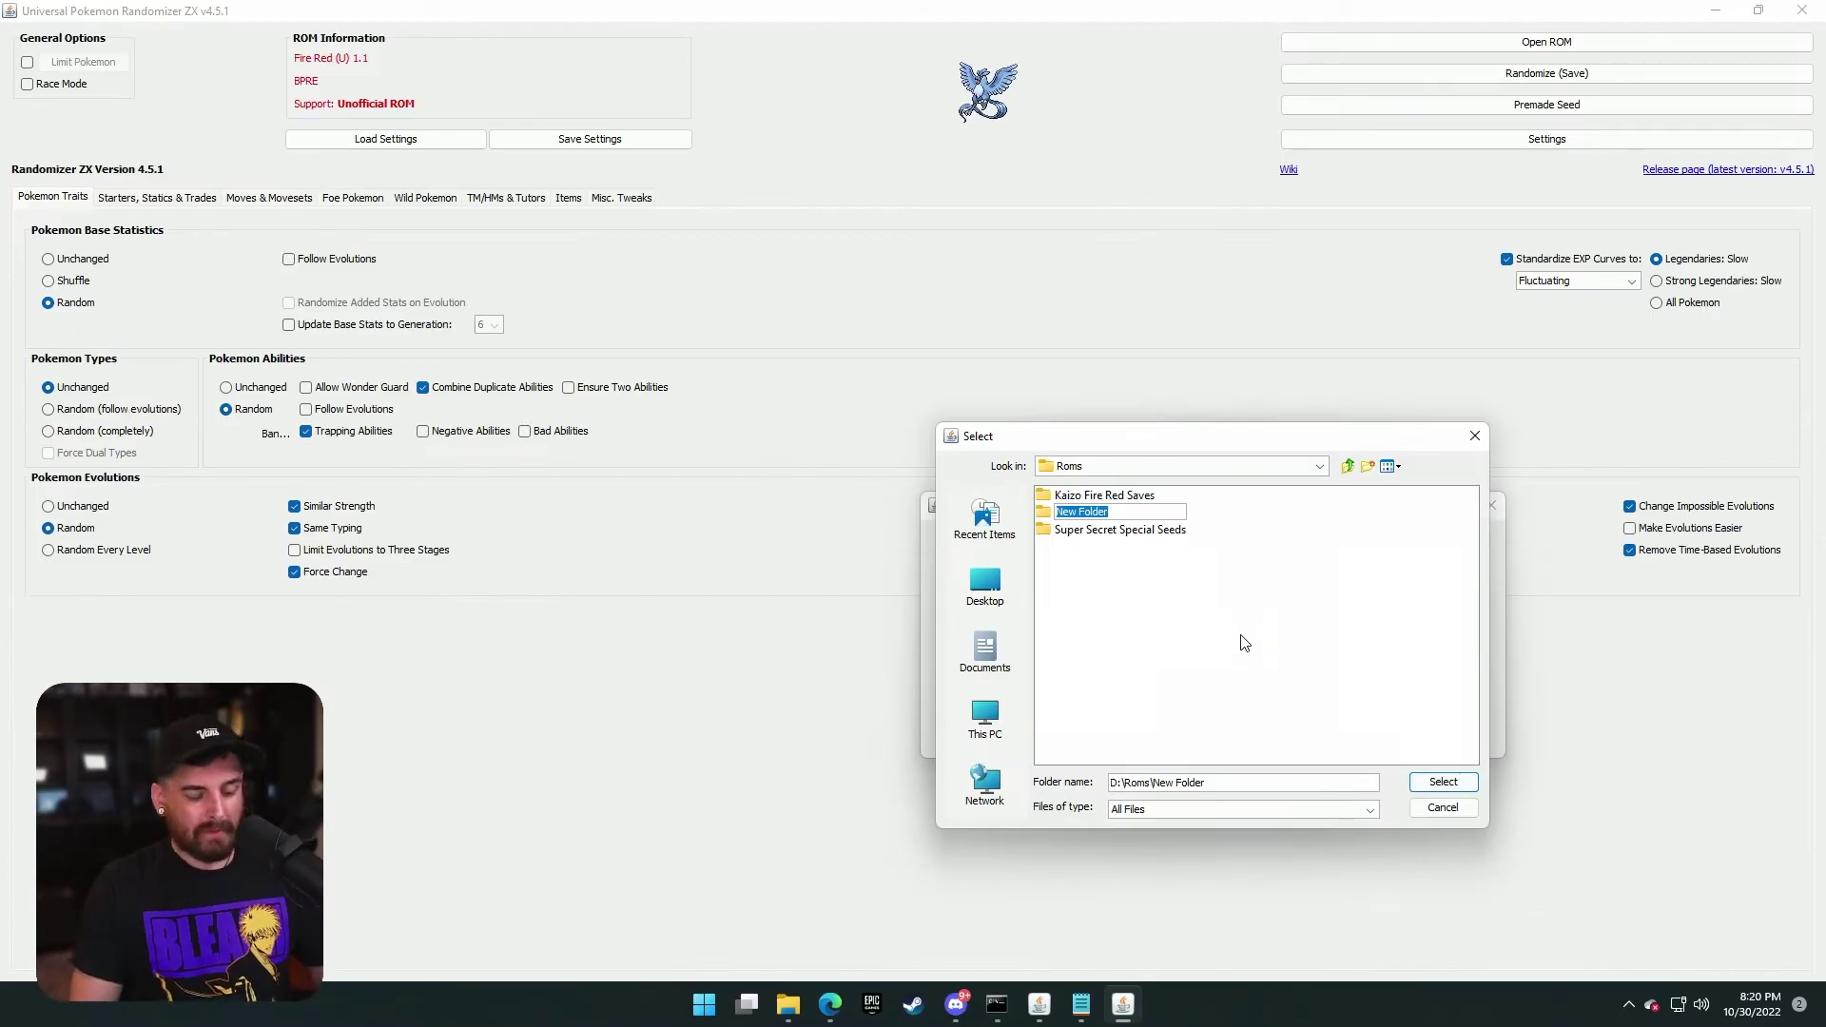
pyautogui.write('T')
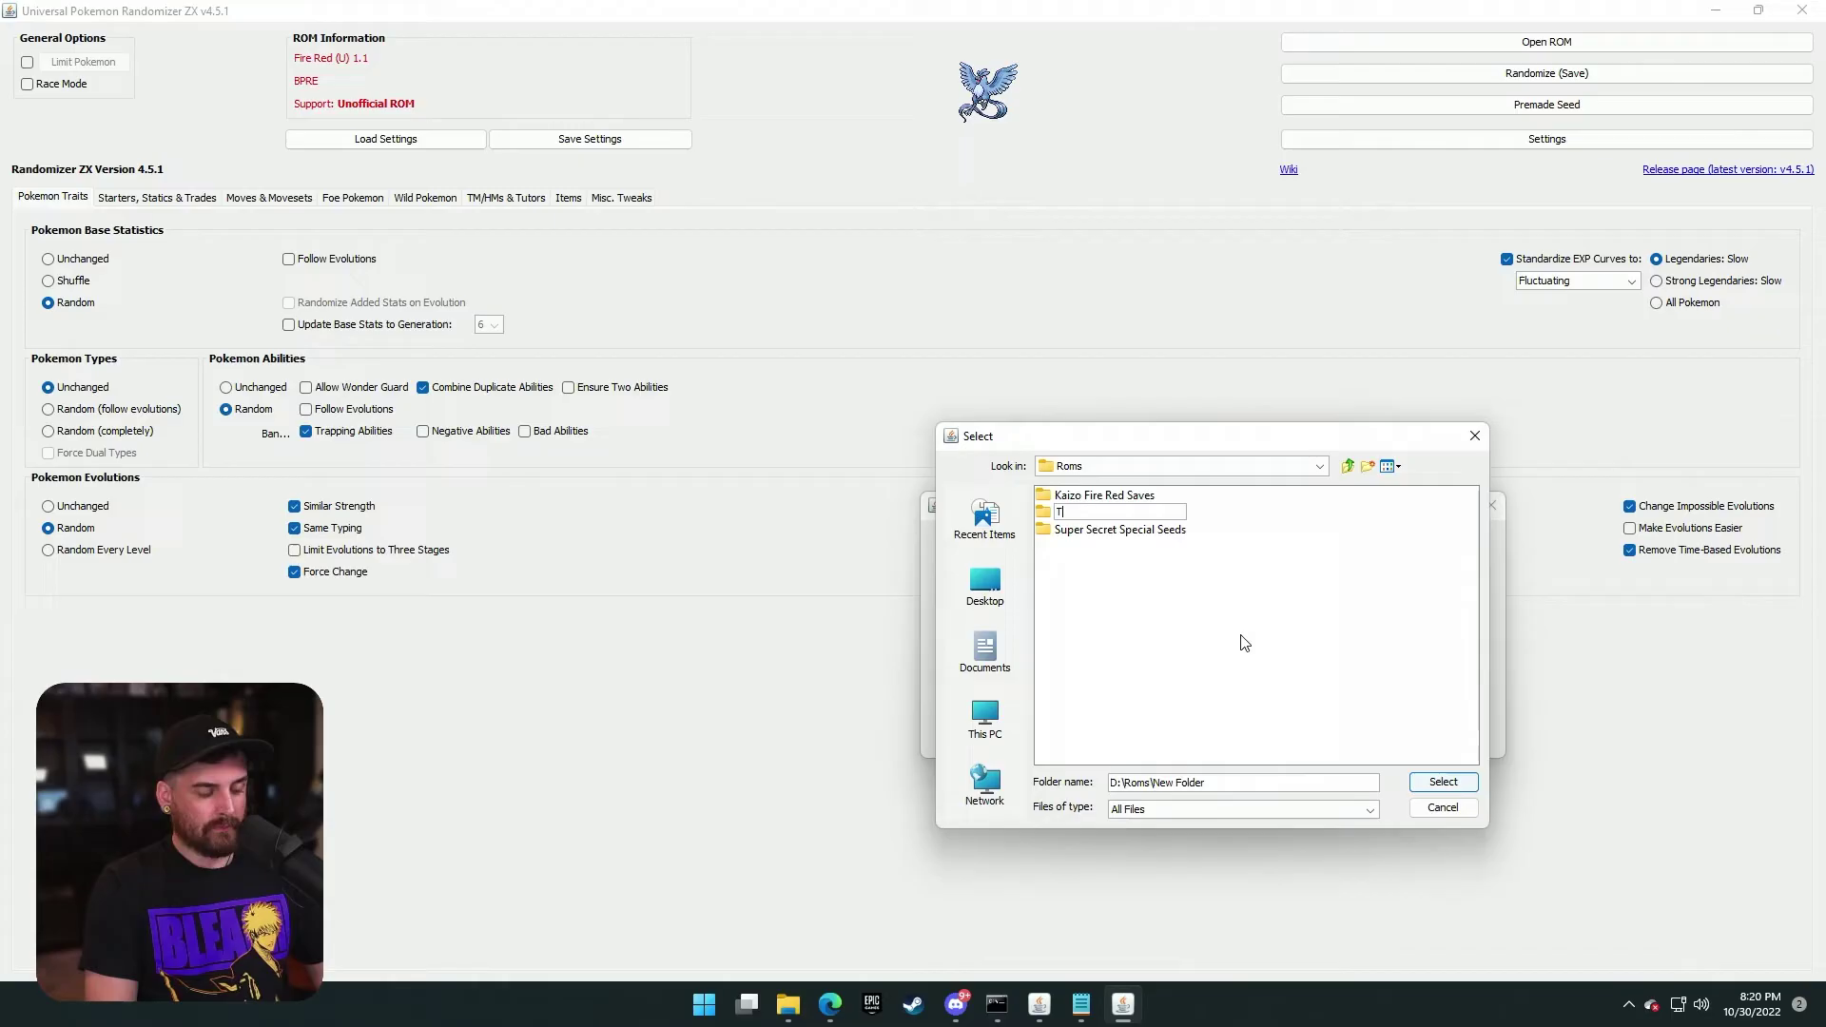
pyautogui.write('est')
pyautogui.press('Return')
pyautogui.click(1443, 782)
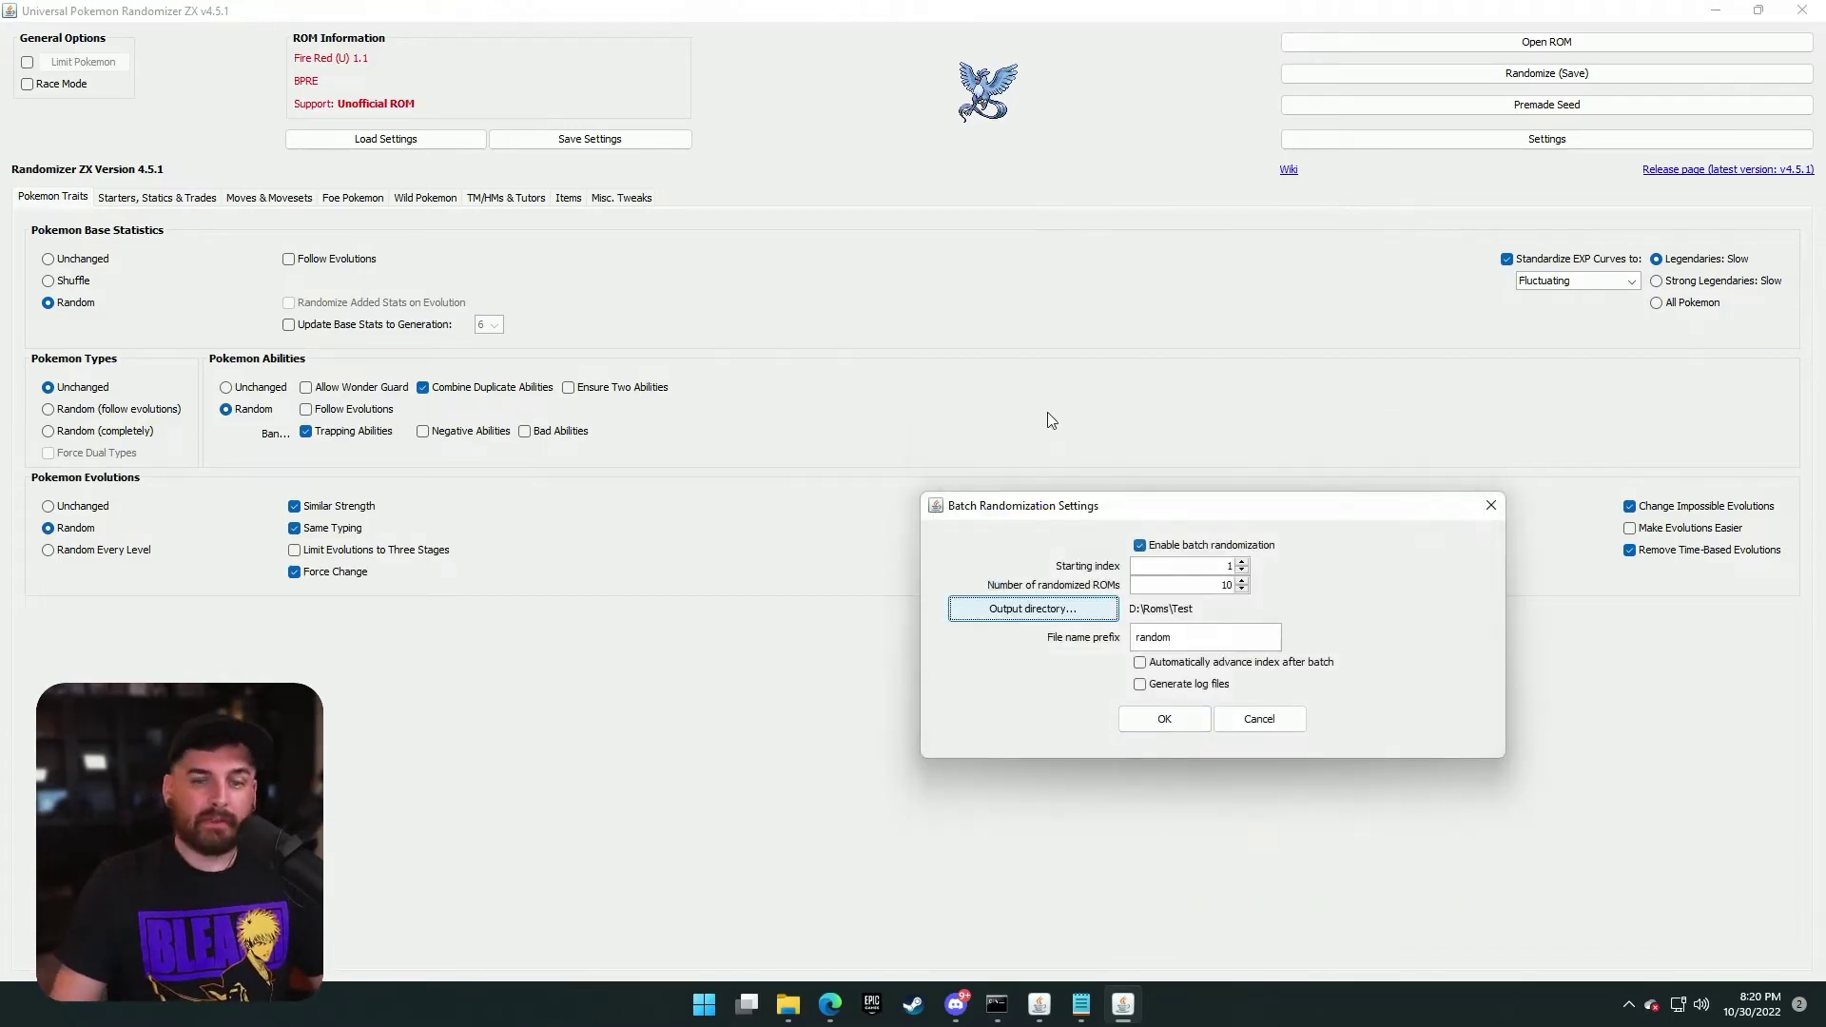
# - Enable automatic index advance and log file generation for the batch, and randomize the set of ROMs
pyautogui.click(1139, 664)
pyautogui.click(1139, 684)
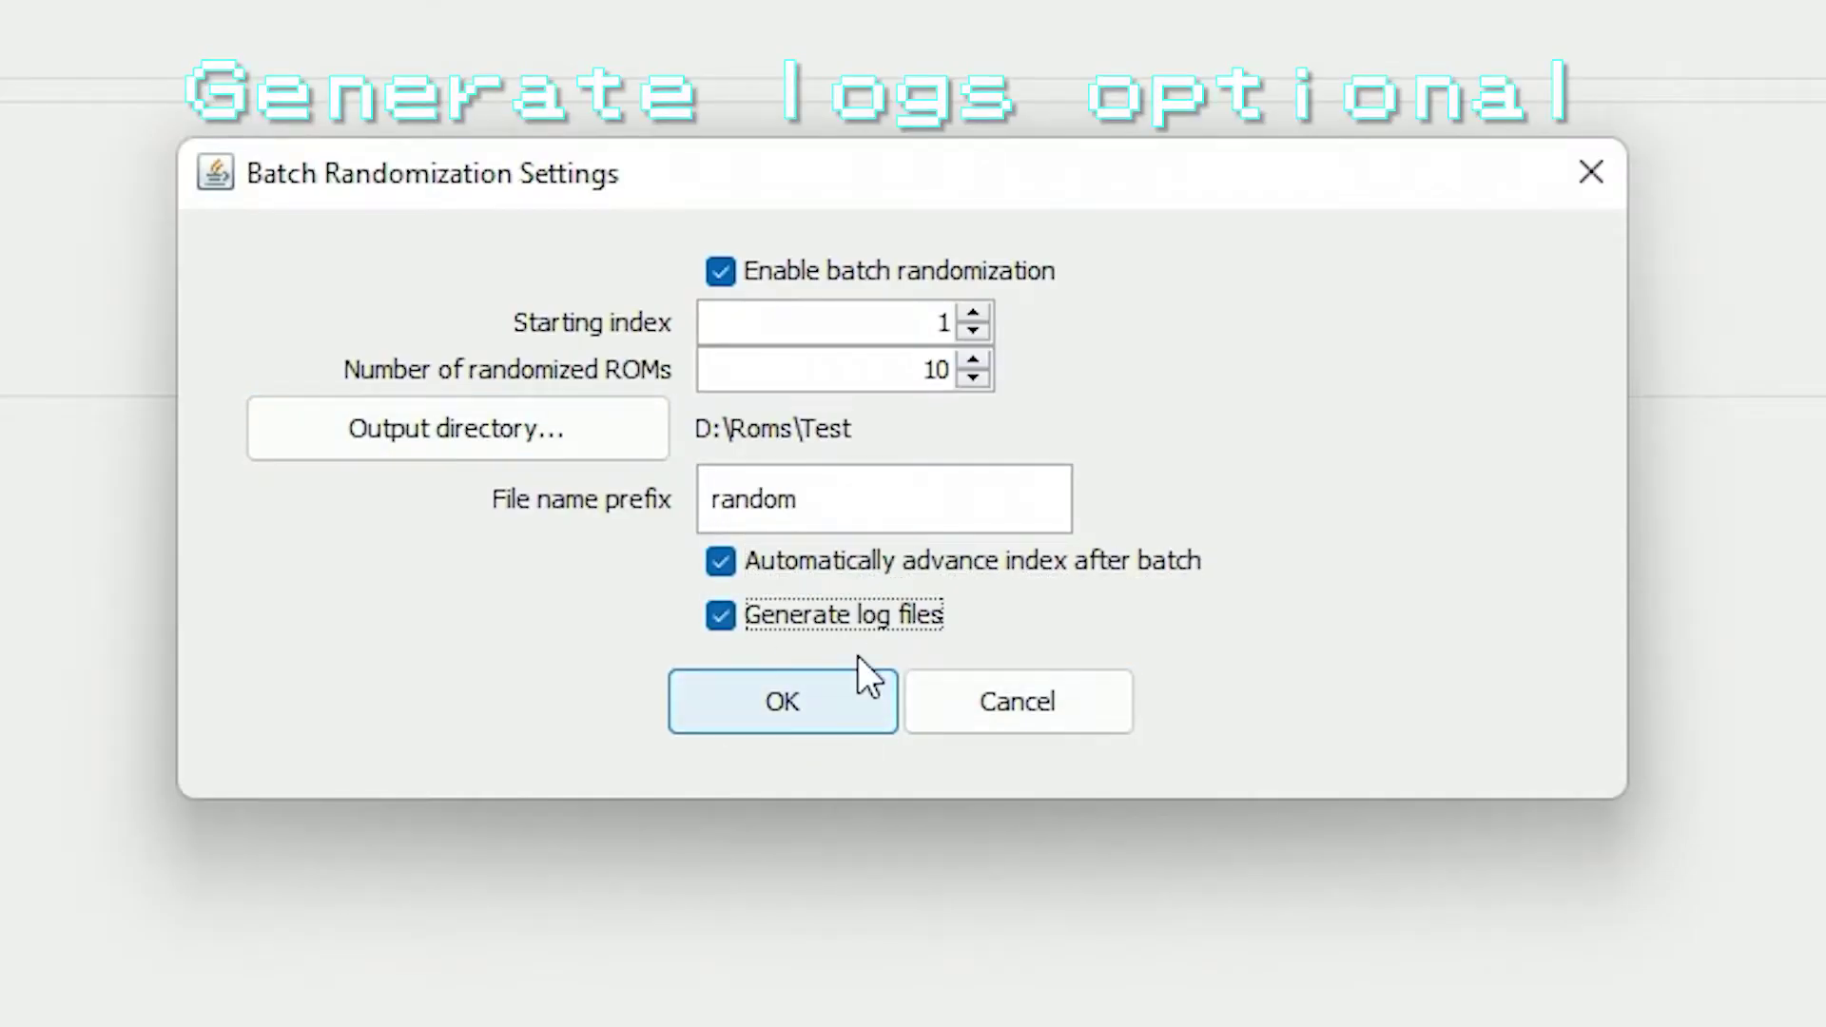
pyautogui.click(762, 683)
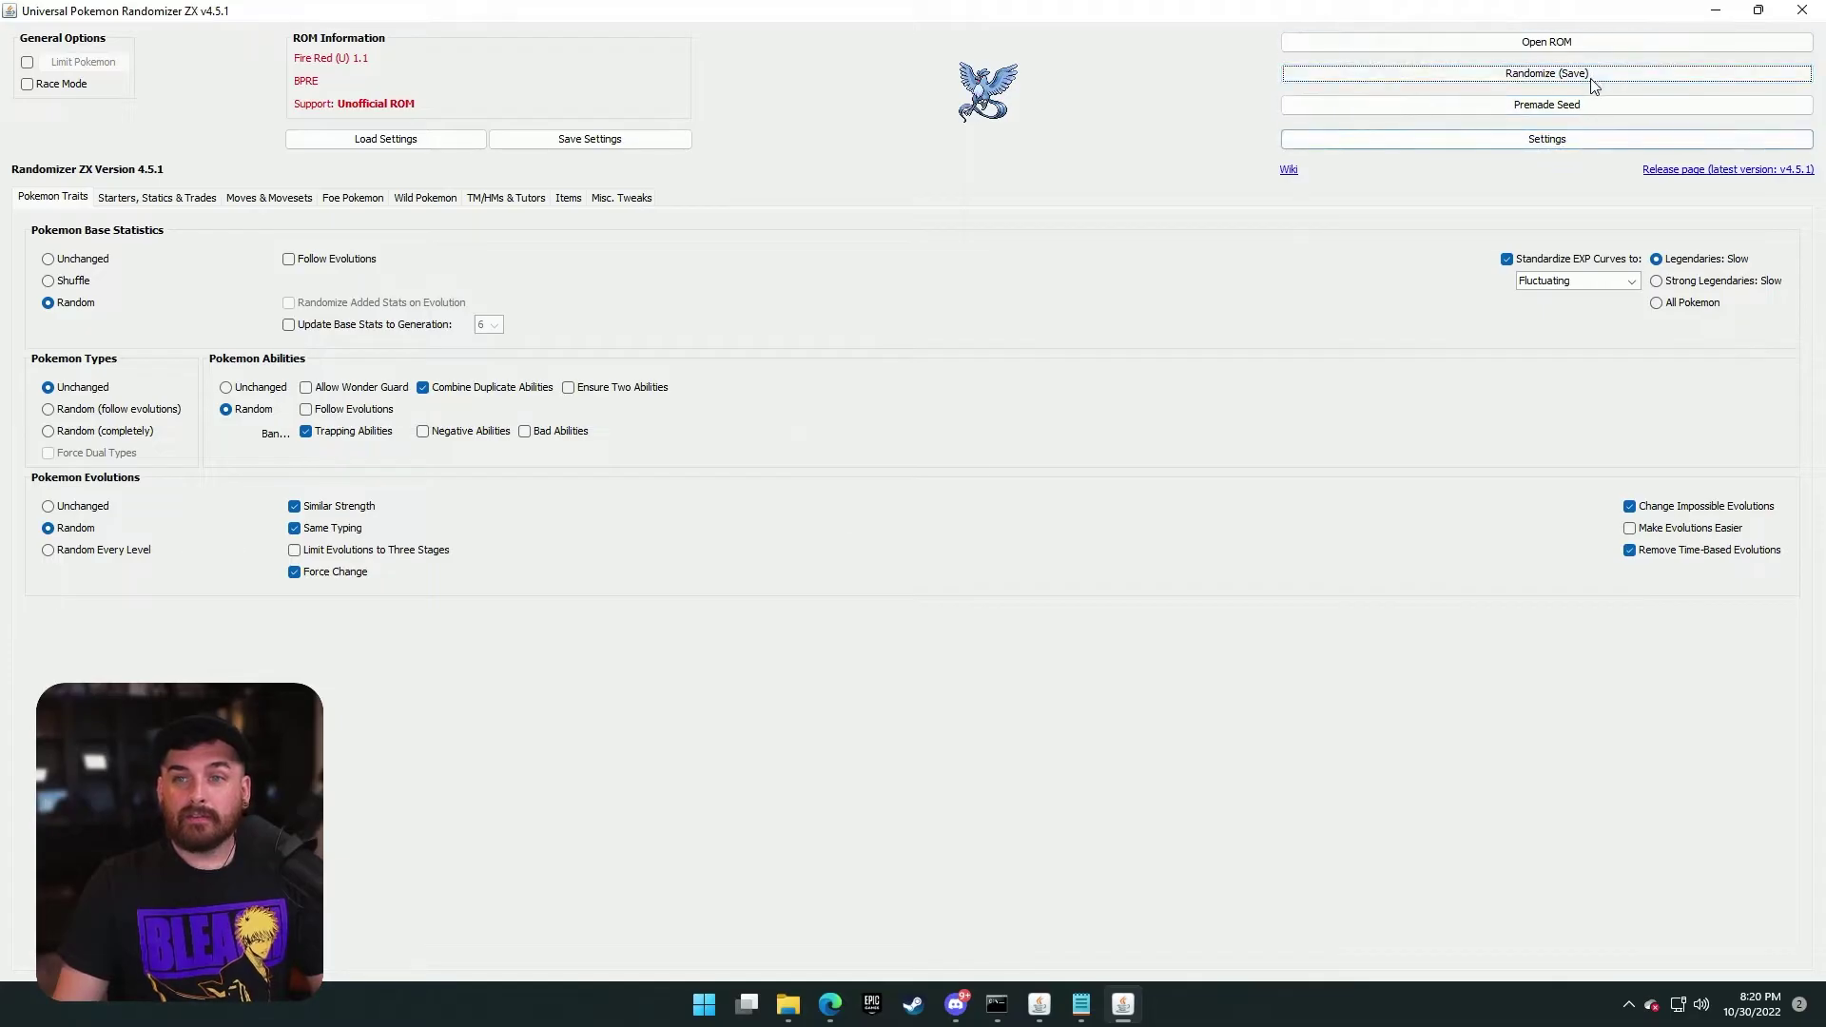
pyautogui.click(1592, 77)
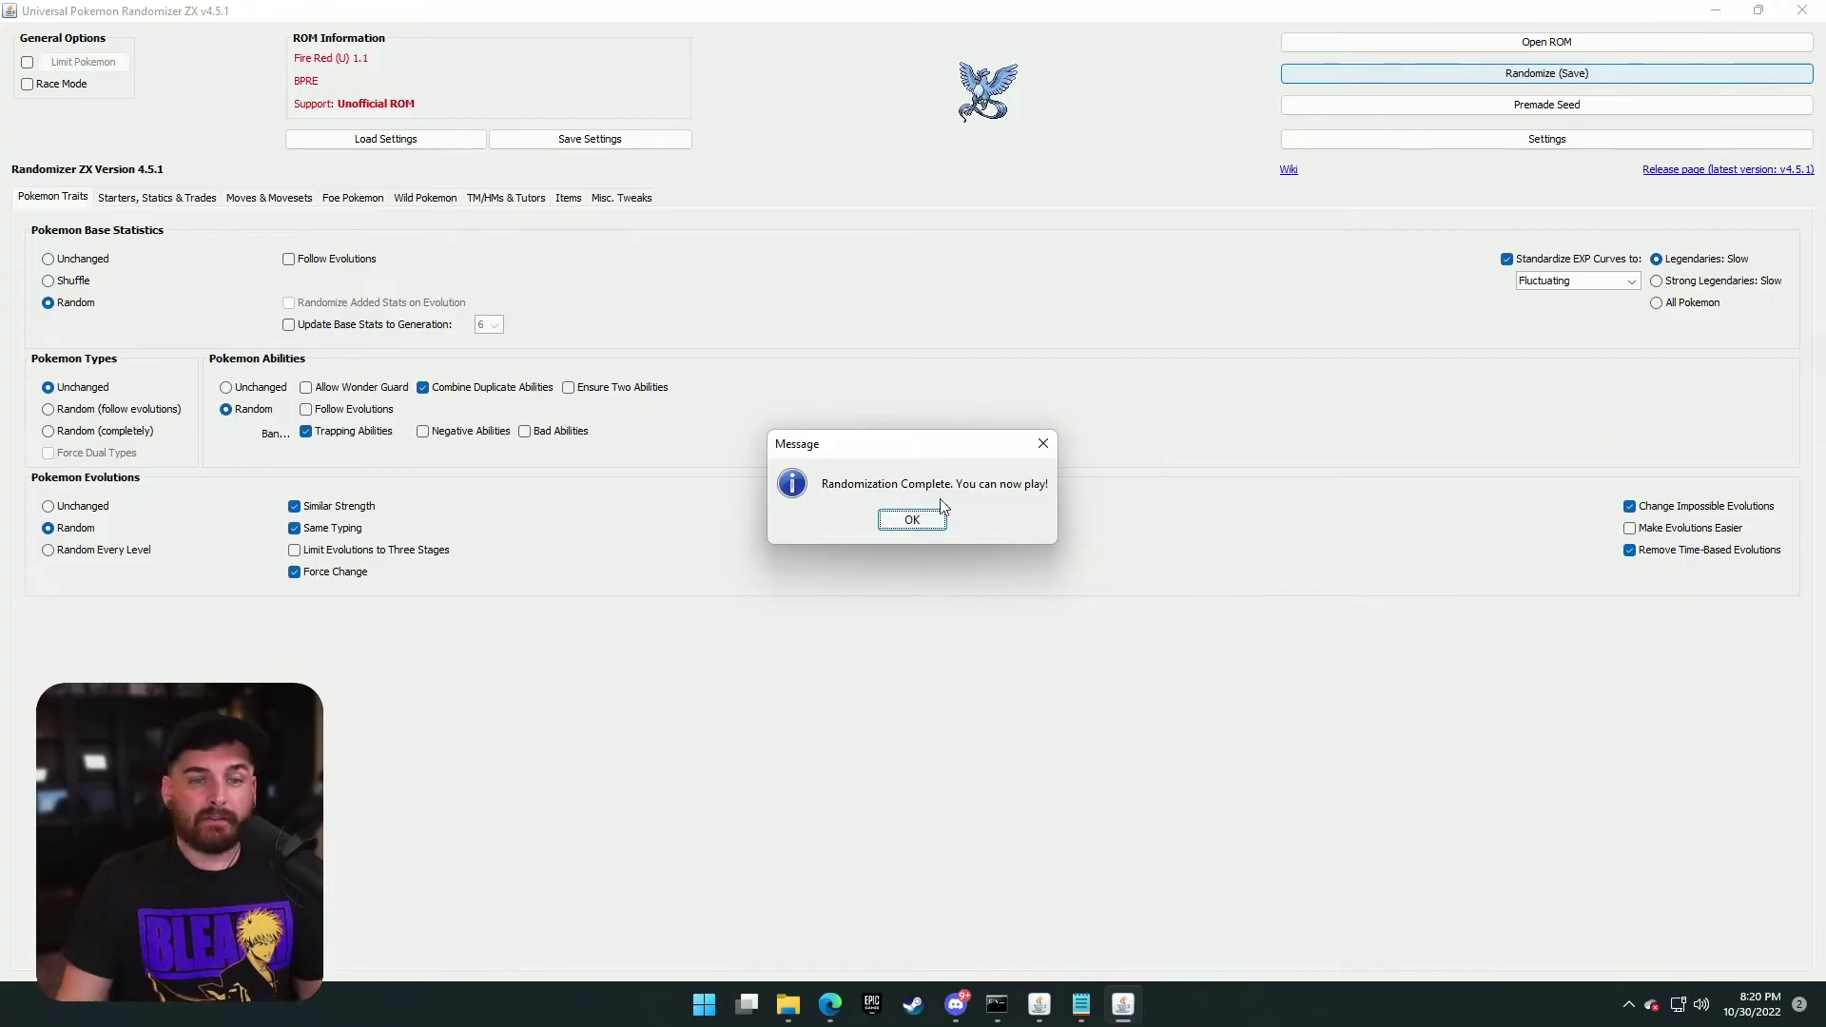
pyautogui.click(908, 516)
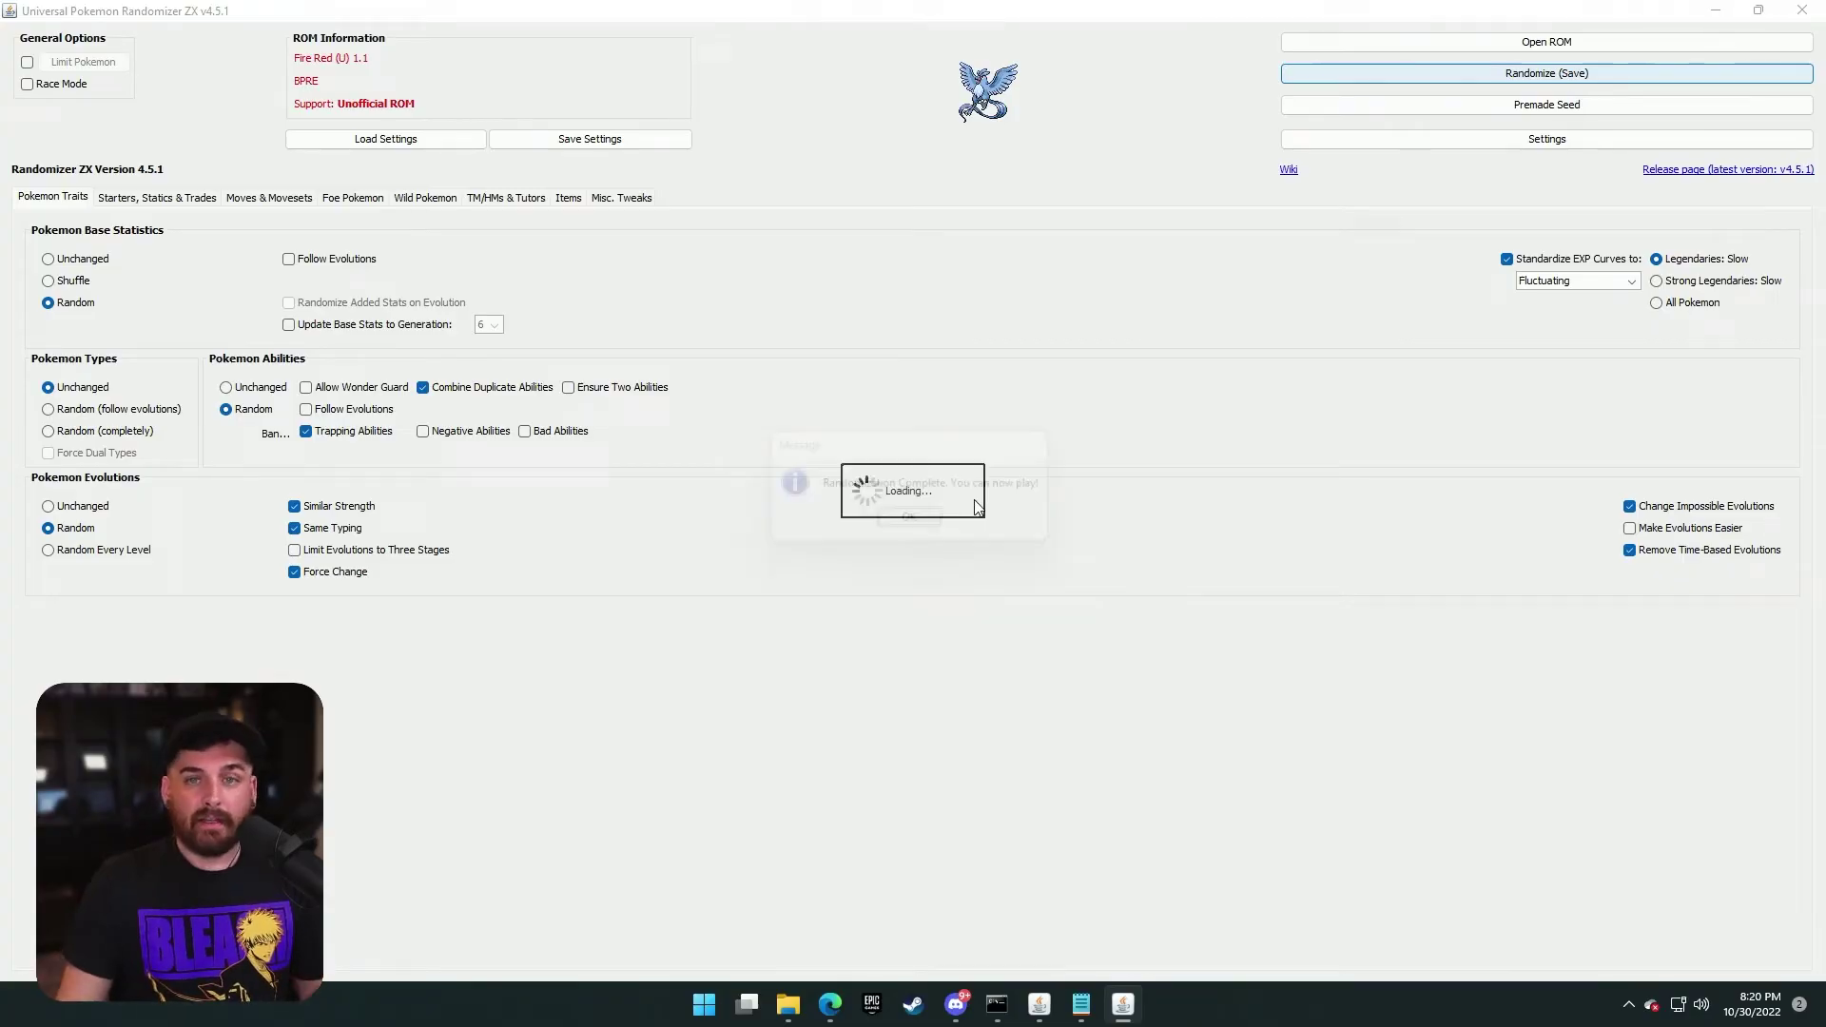
# - Look through the generated ROMs and log files in the D:\Roms\Test folder
pyautogui.click(1718, 13)
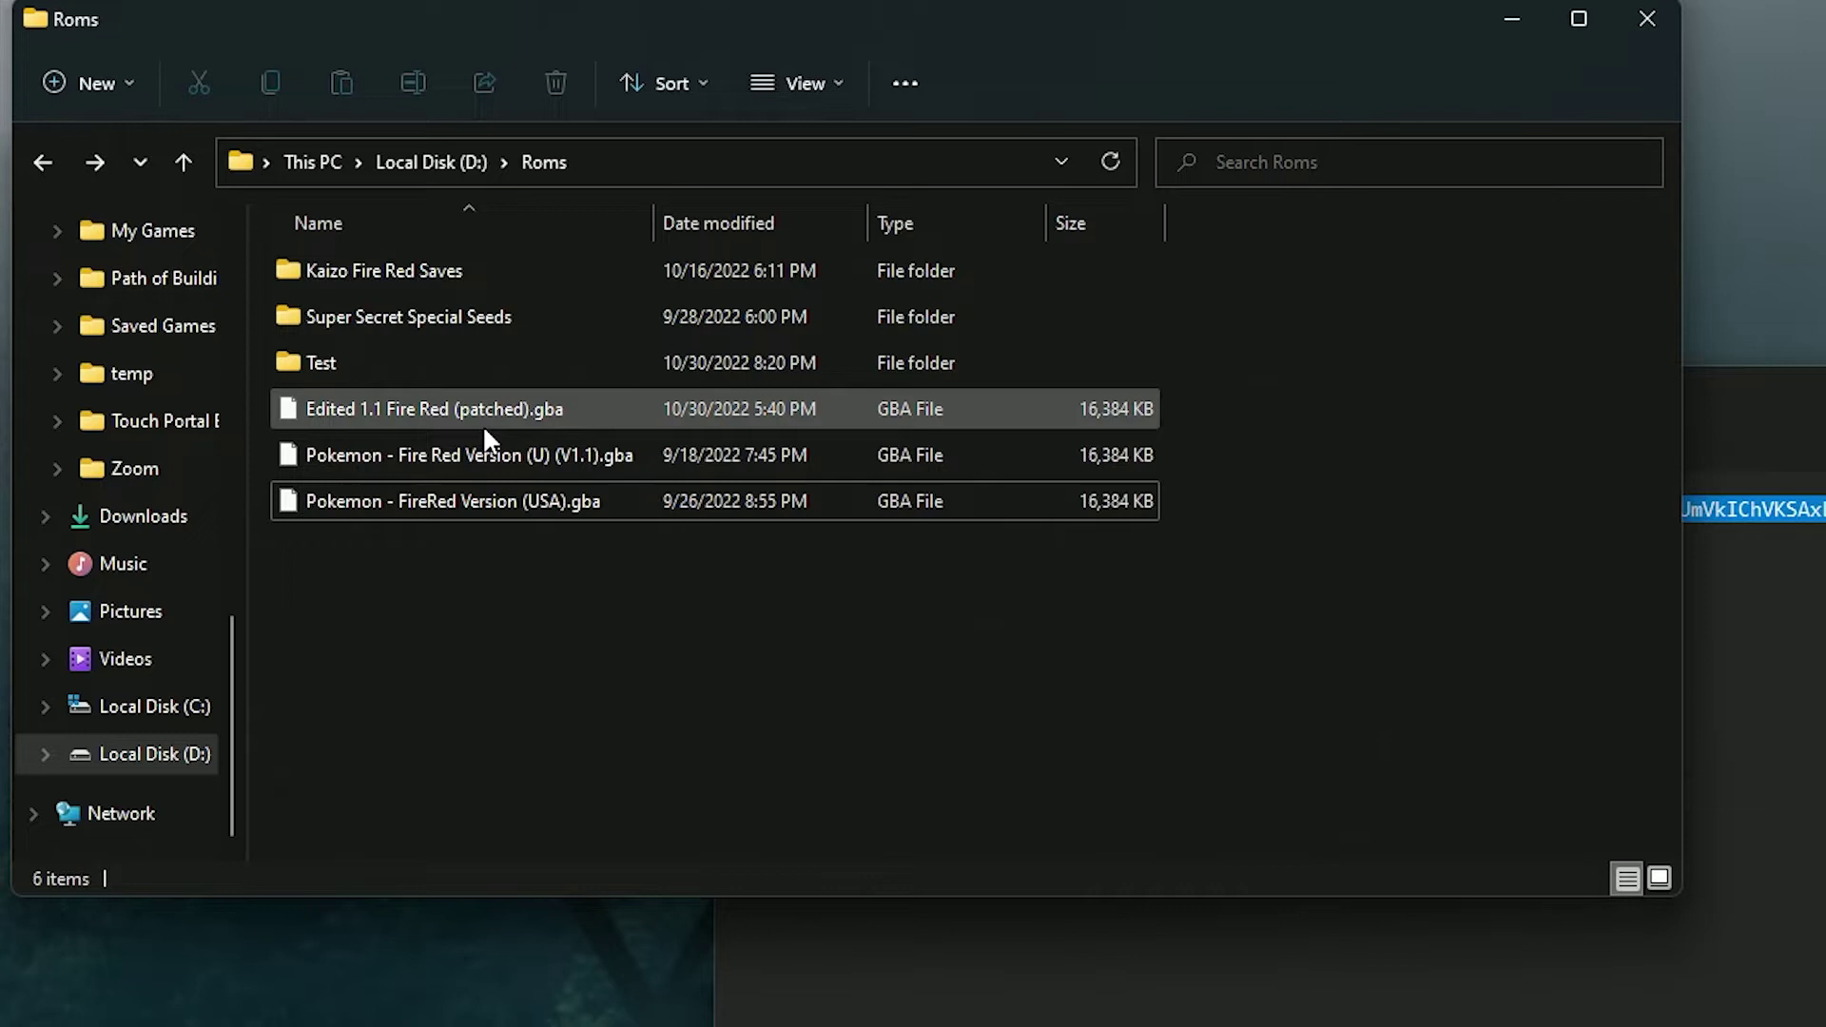
pyautogui.doubleClick(283, 362)
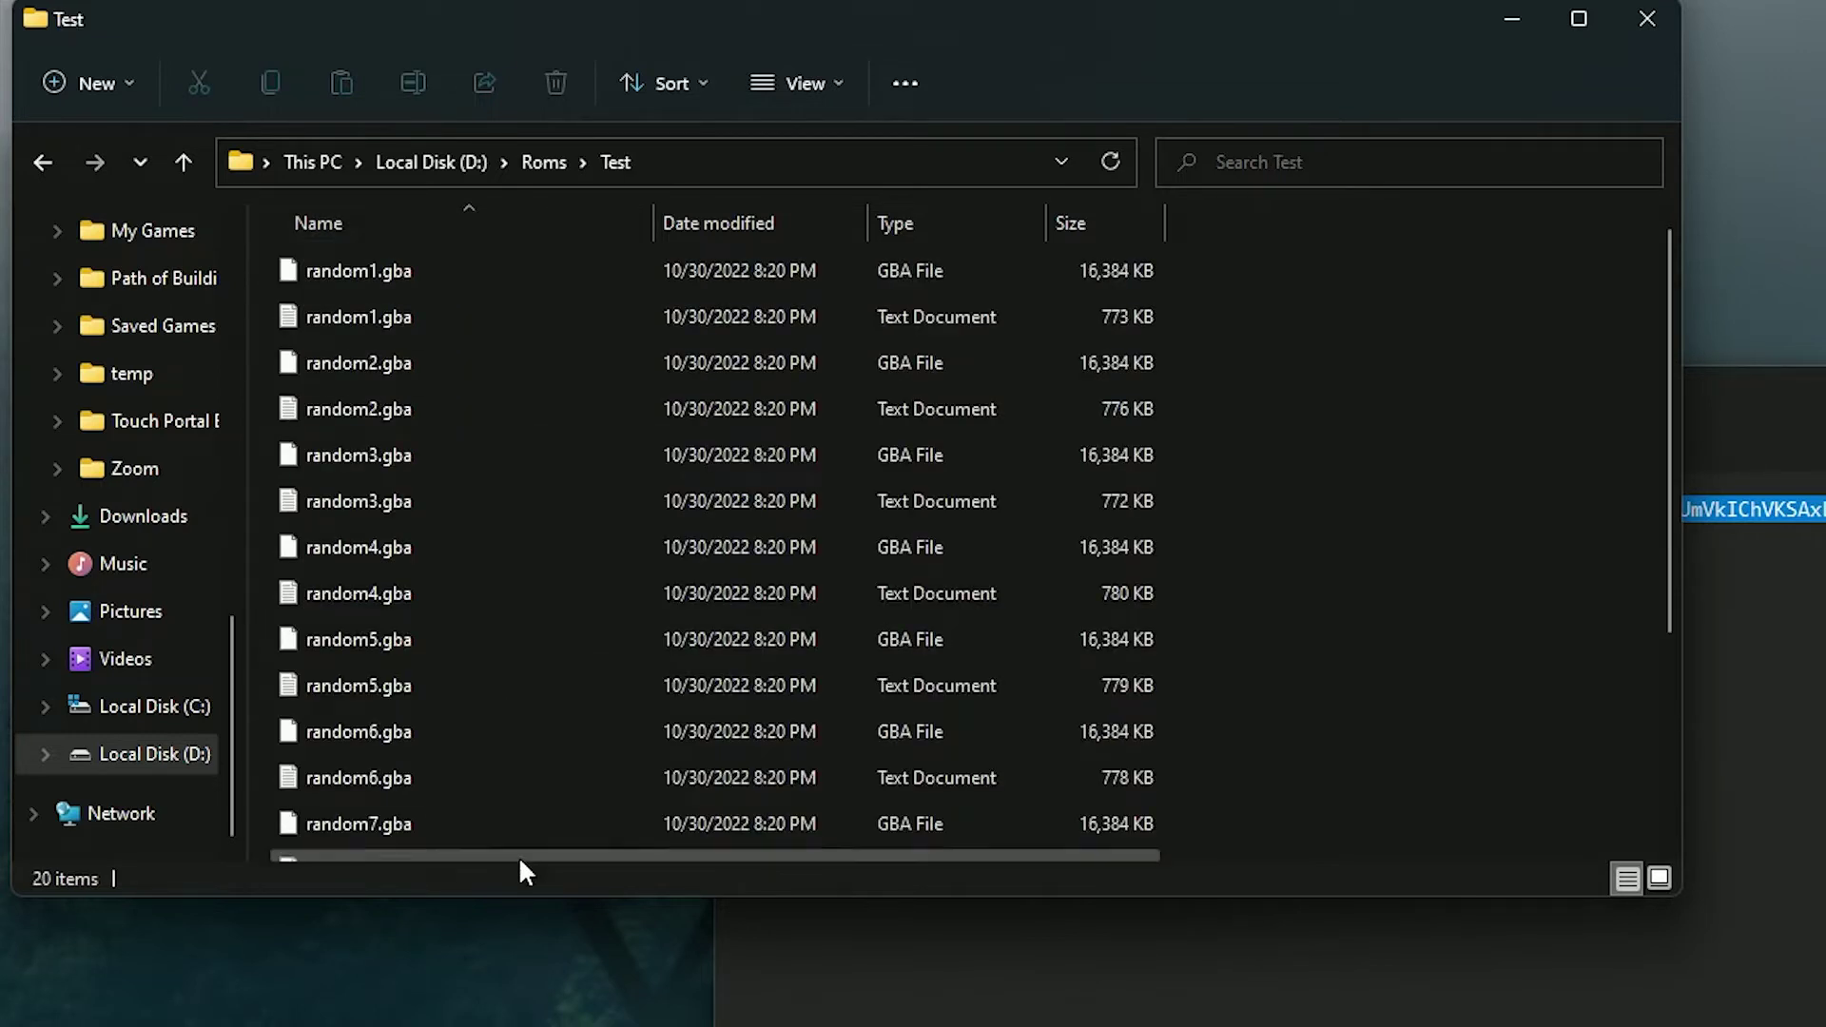
pyautogui.scroll(-3, 519, 789)
pyautogui.scroll(3, 647, 537)
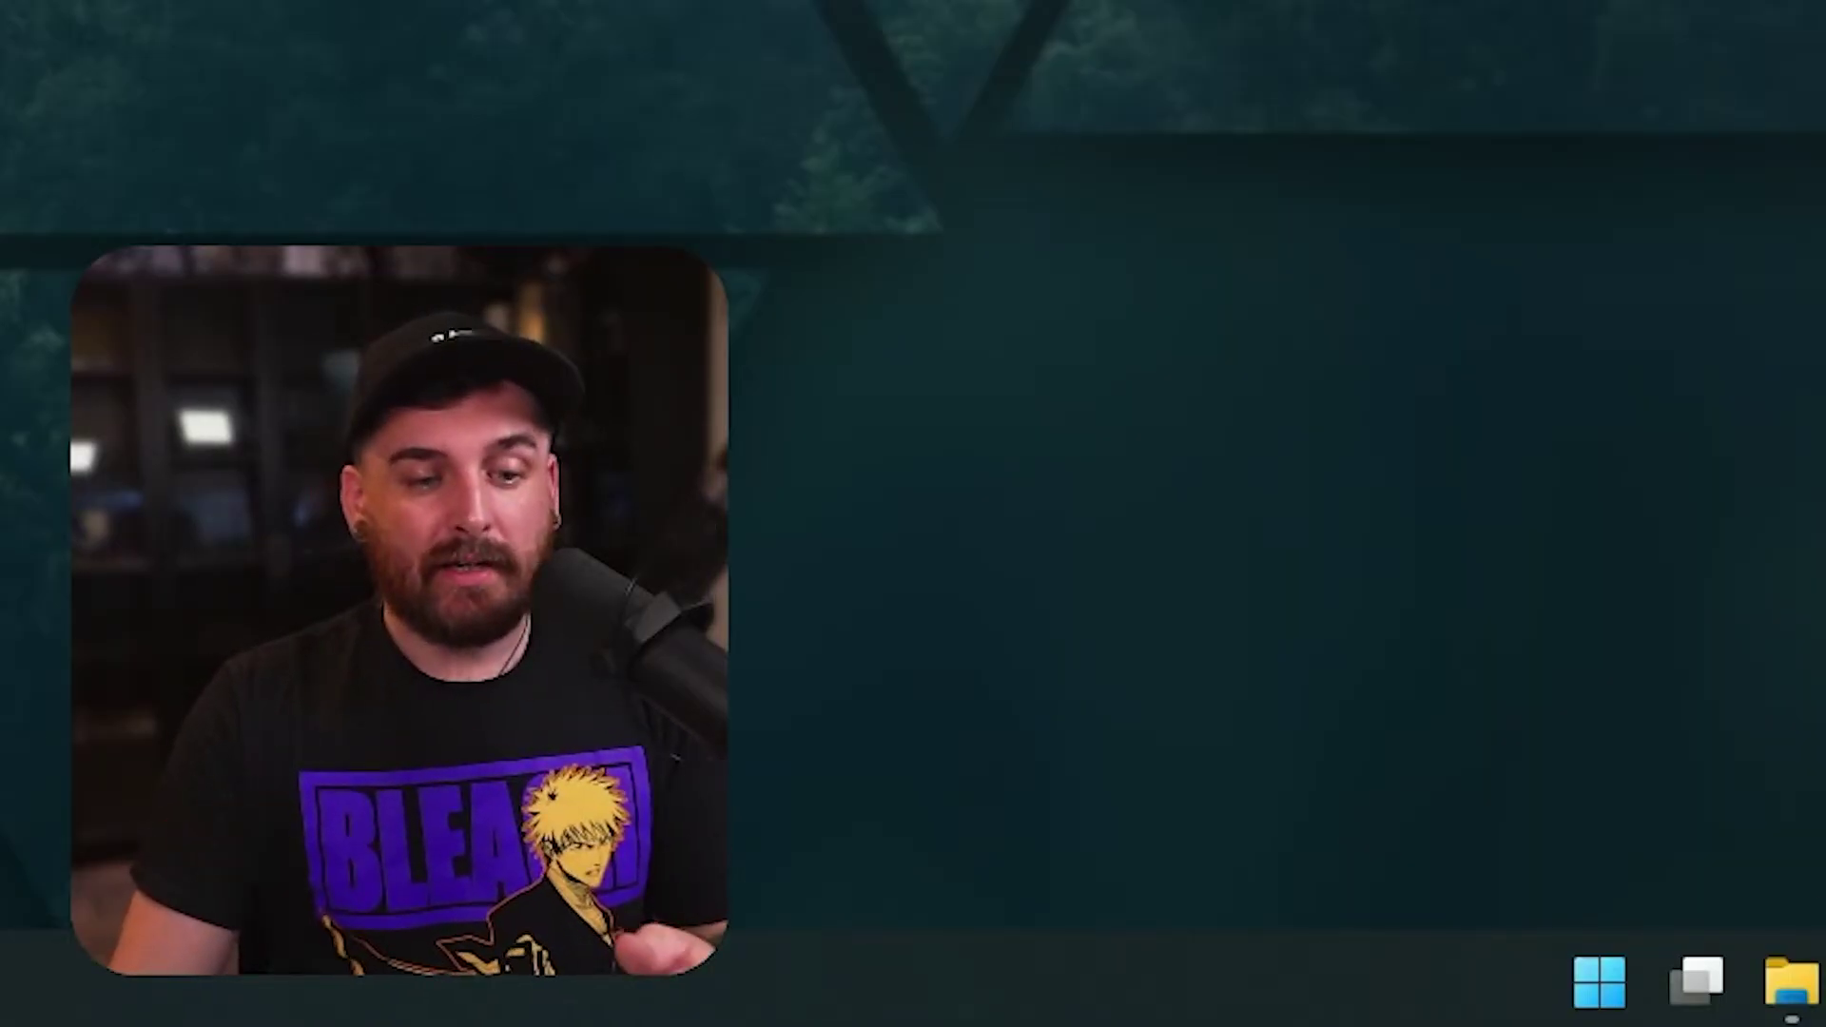
# - Switch to BizHawk and open the random1 ROM
pyautogui.click(1594, 989)
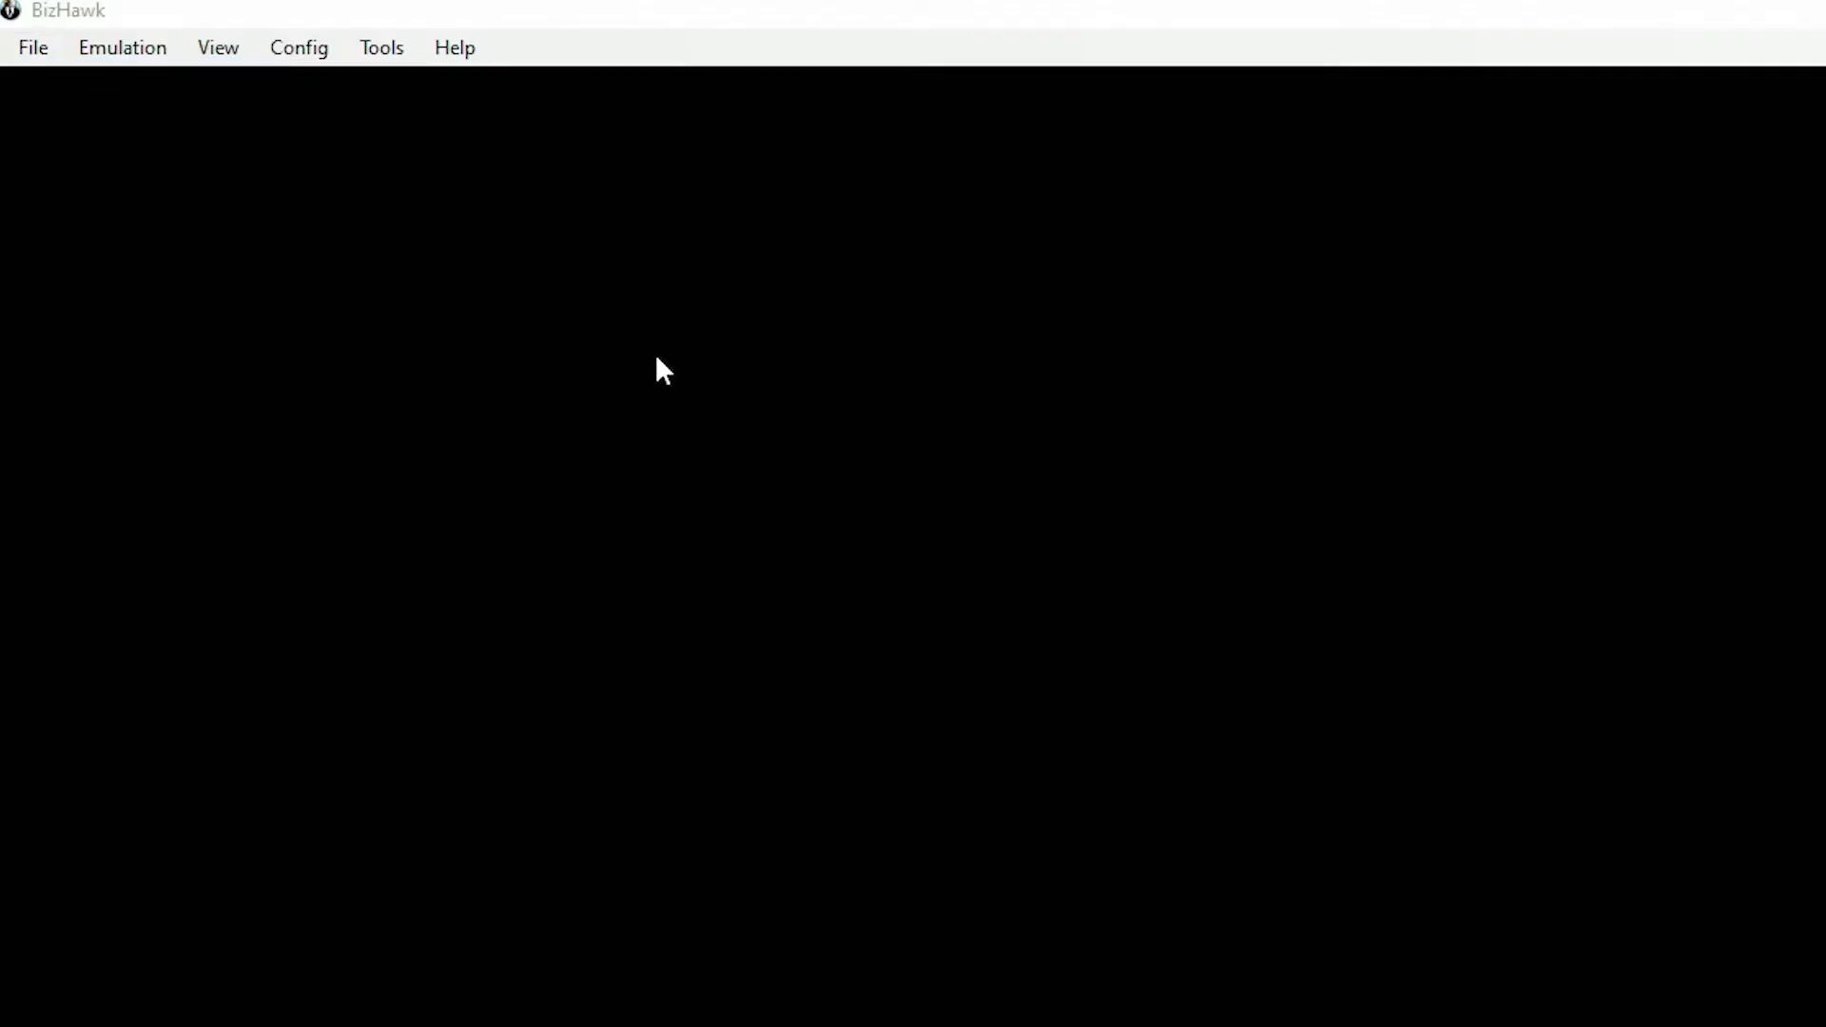
pyautogui.hotkey('ctrl', 'o')
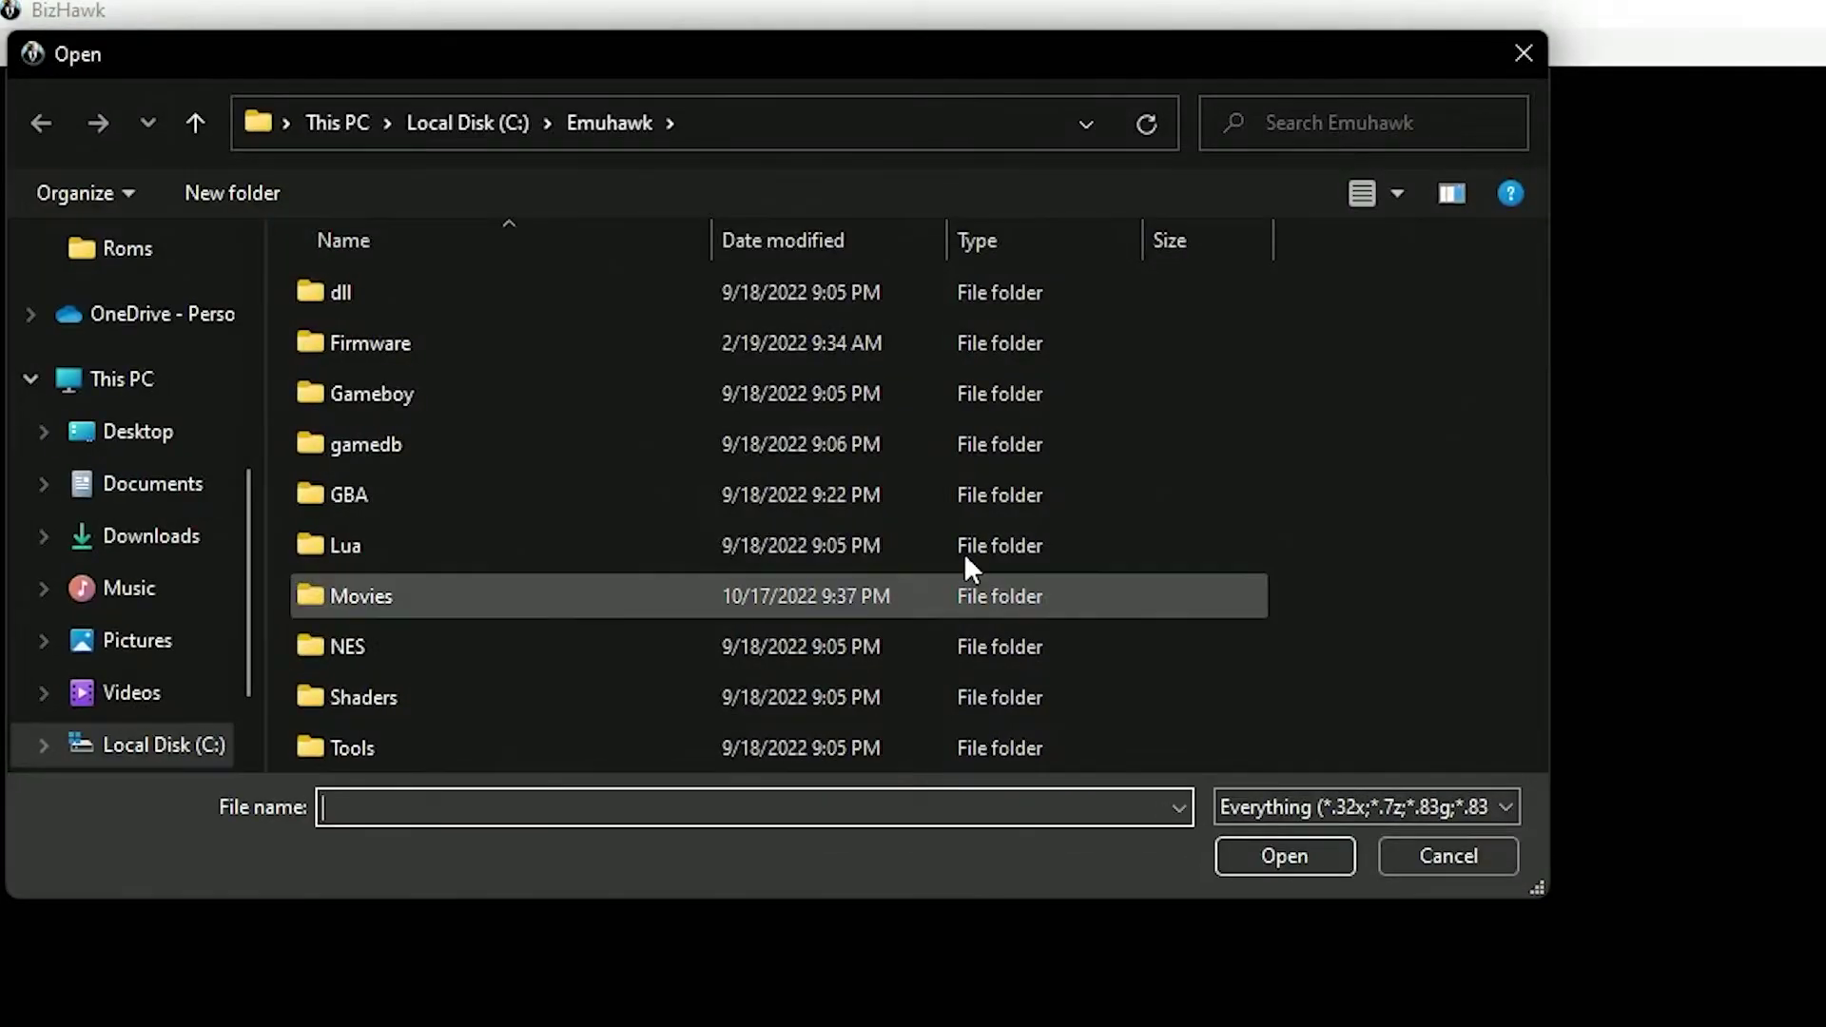
pyautogui.scroll(-2, 176, 679)
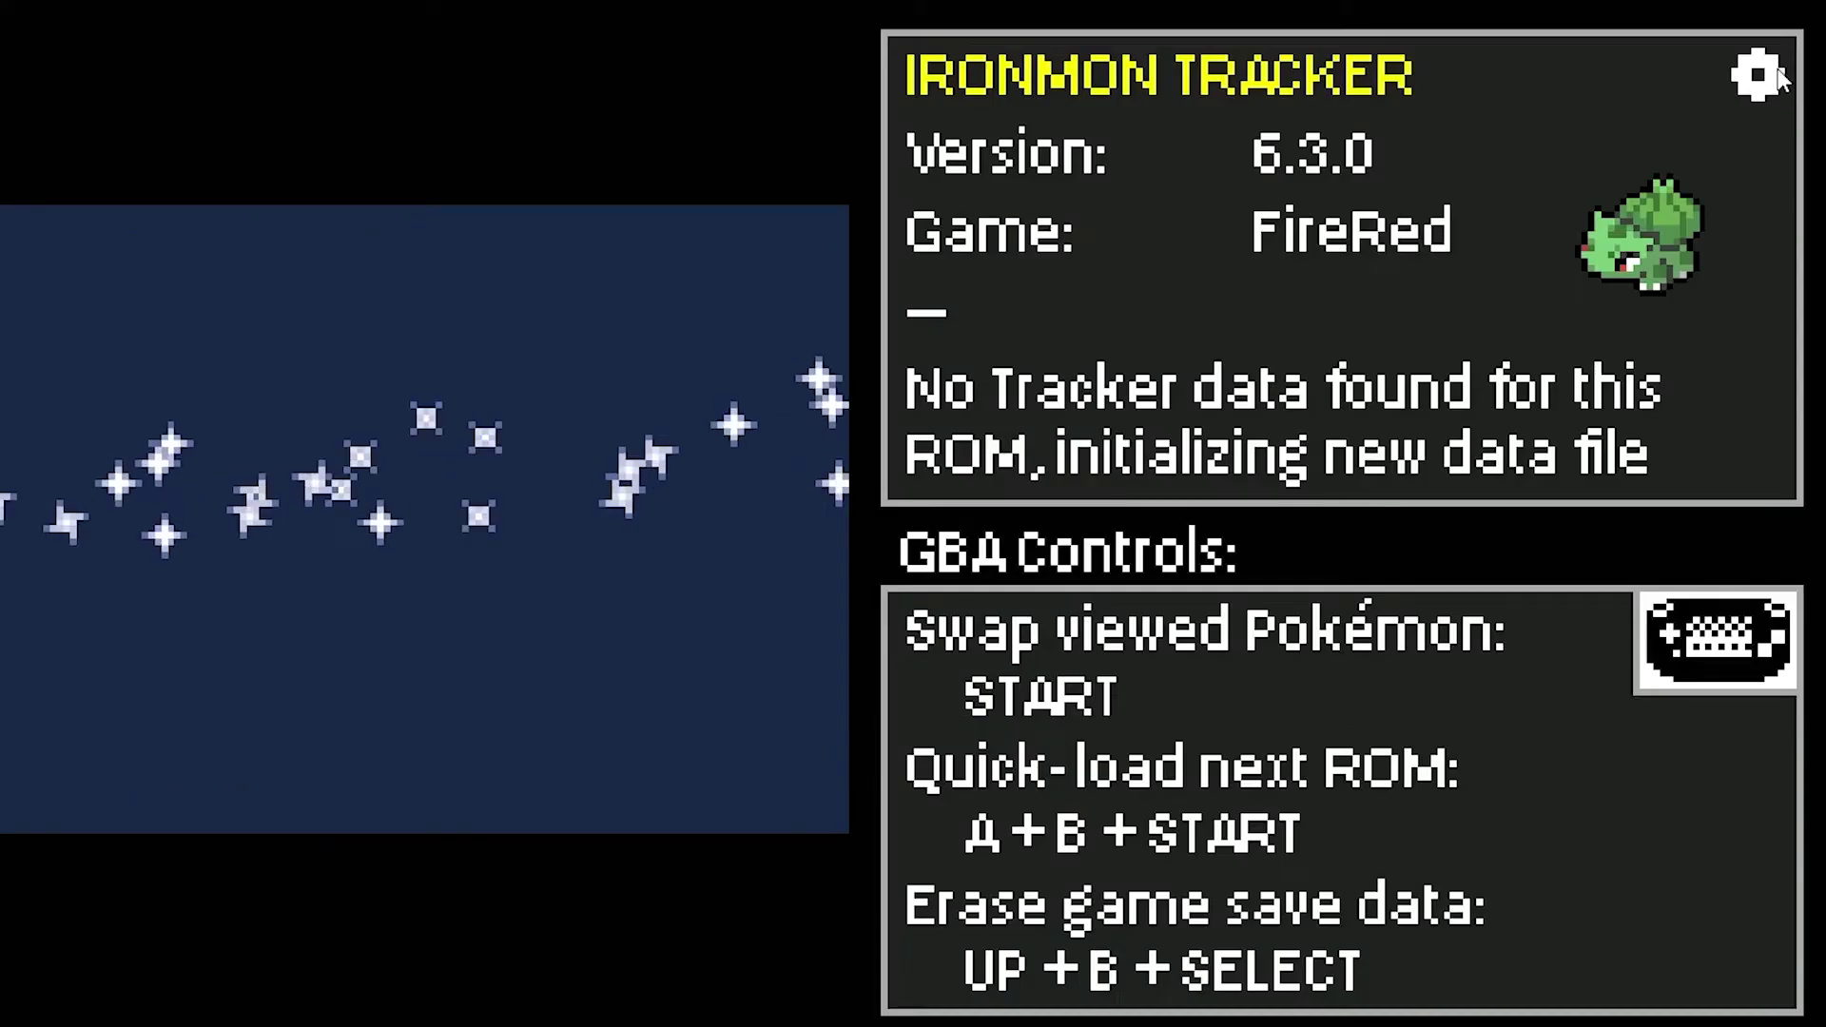
# - Configure the Ironmon Tracker's quick-load to use premade ROMs, with Test as the ROMs folder
pyautogui.click(1771, 74)
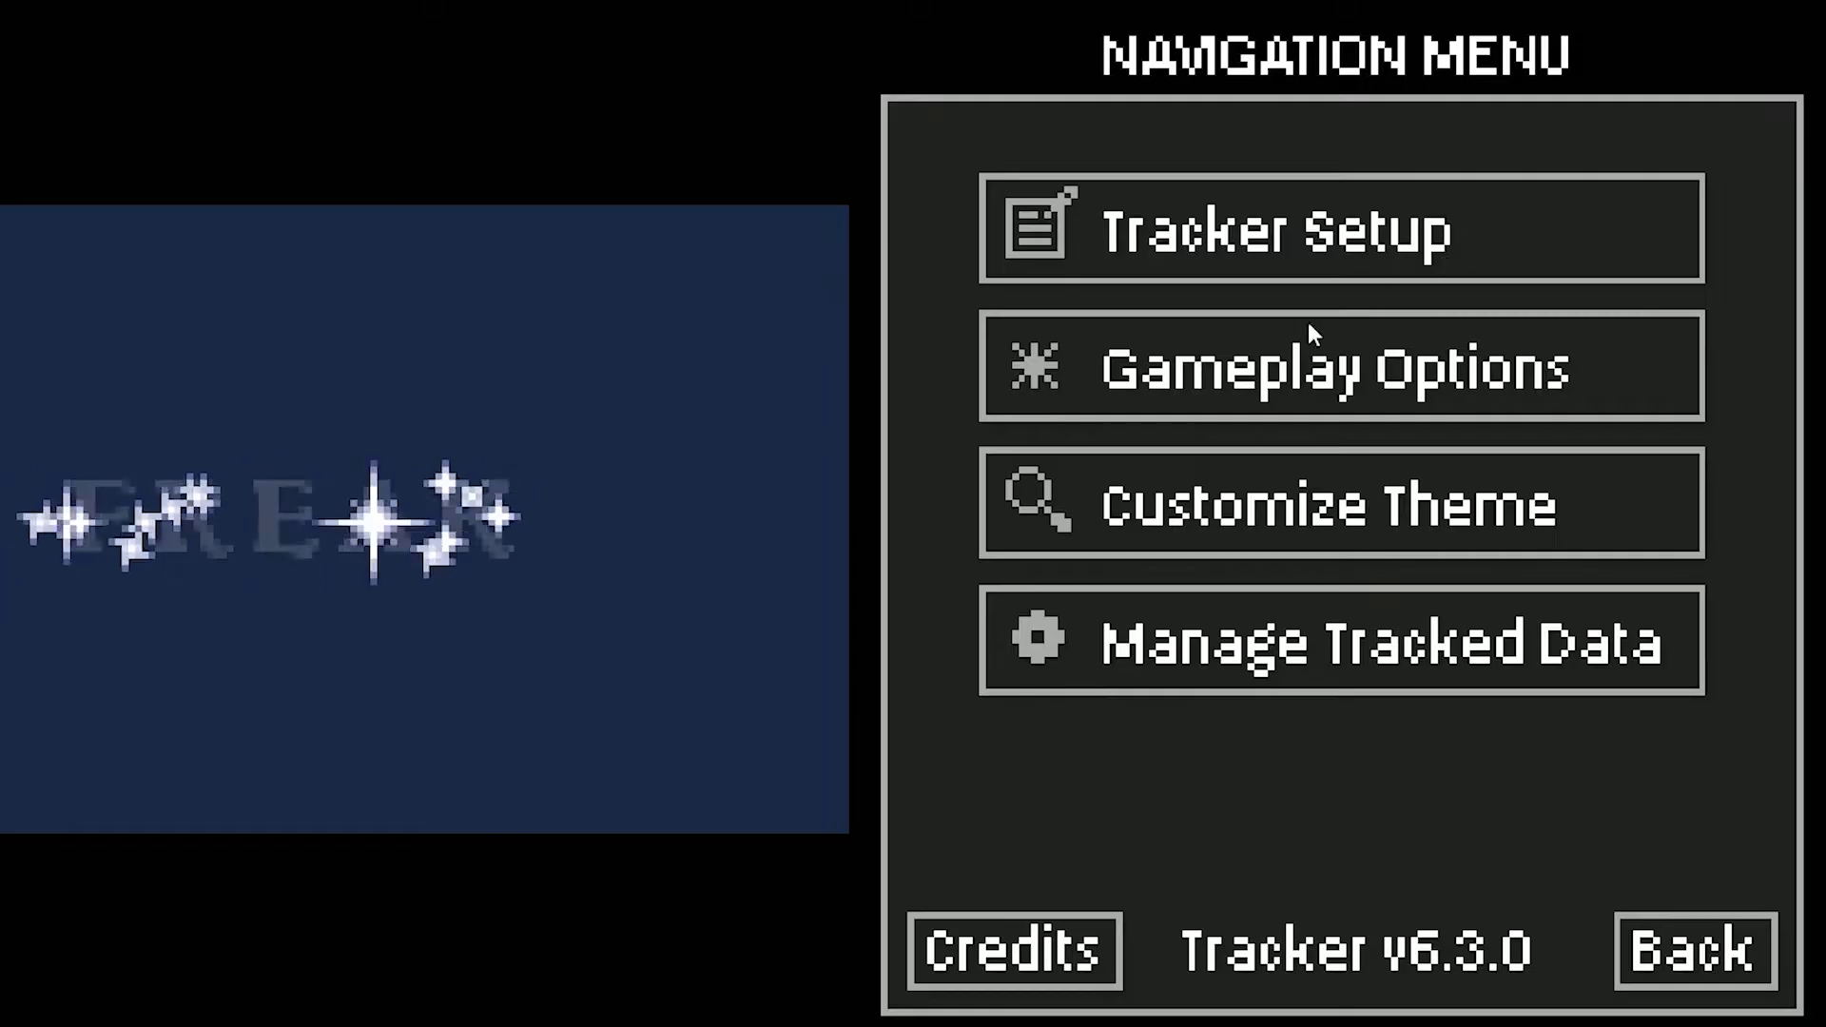
pyautogui.click(1229, 231)
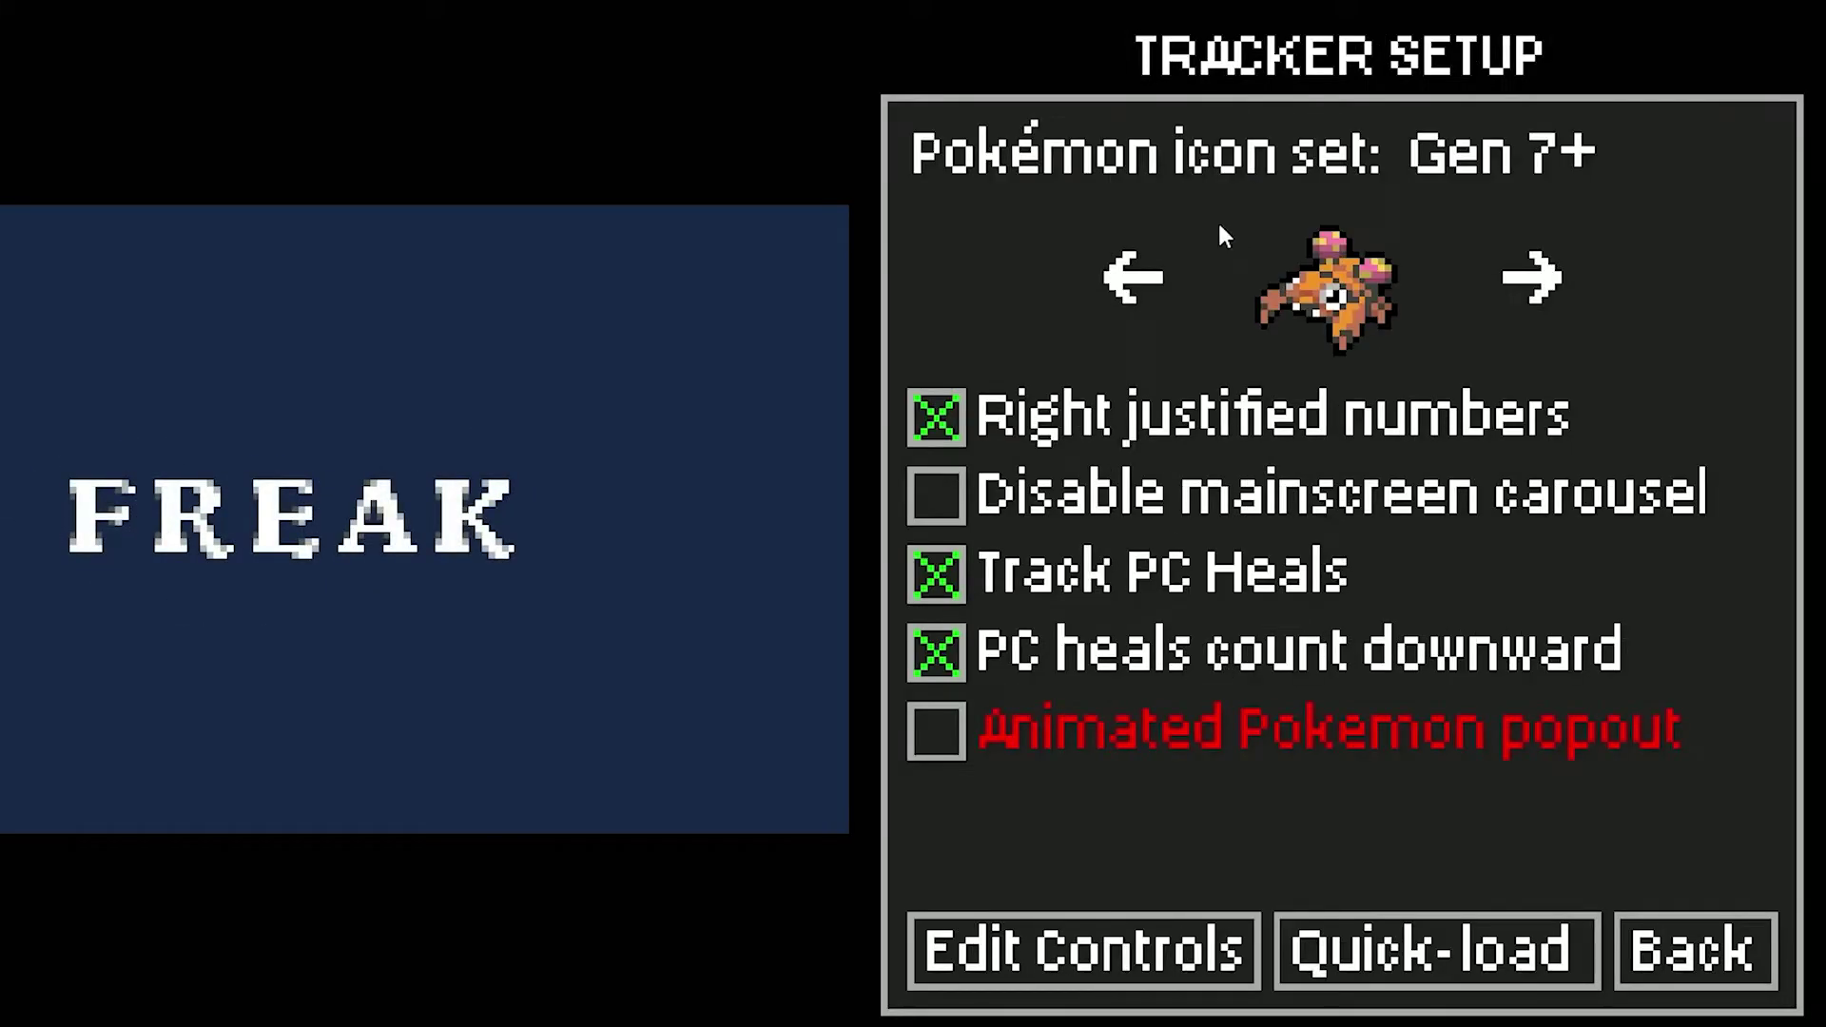
pyautogui.click(1337, 946)
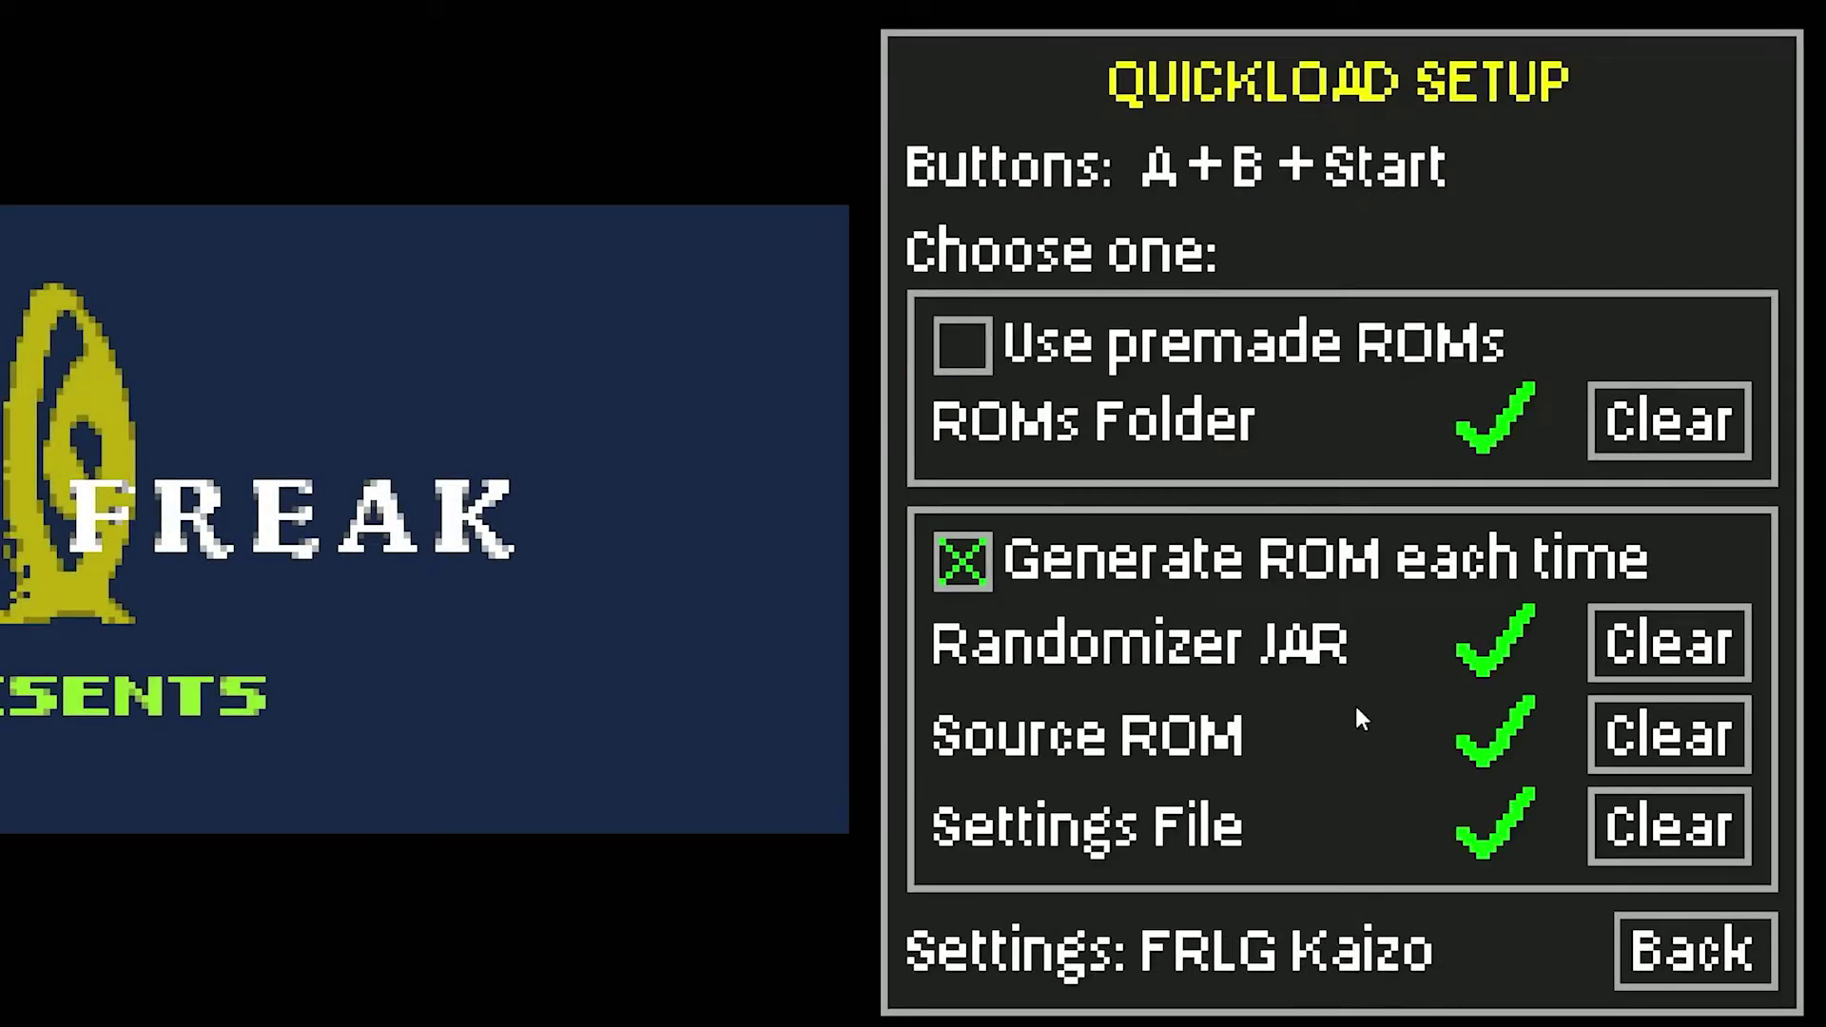
pyautogui.click(965, 346)
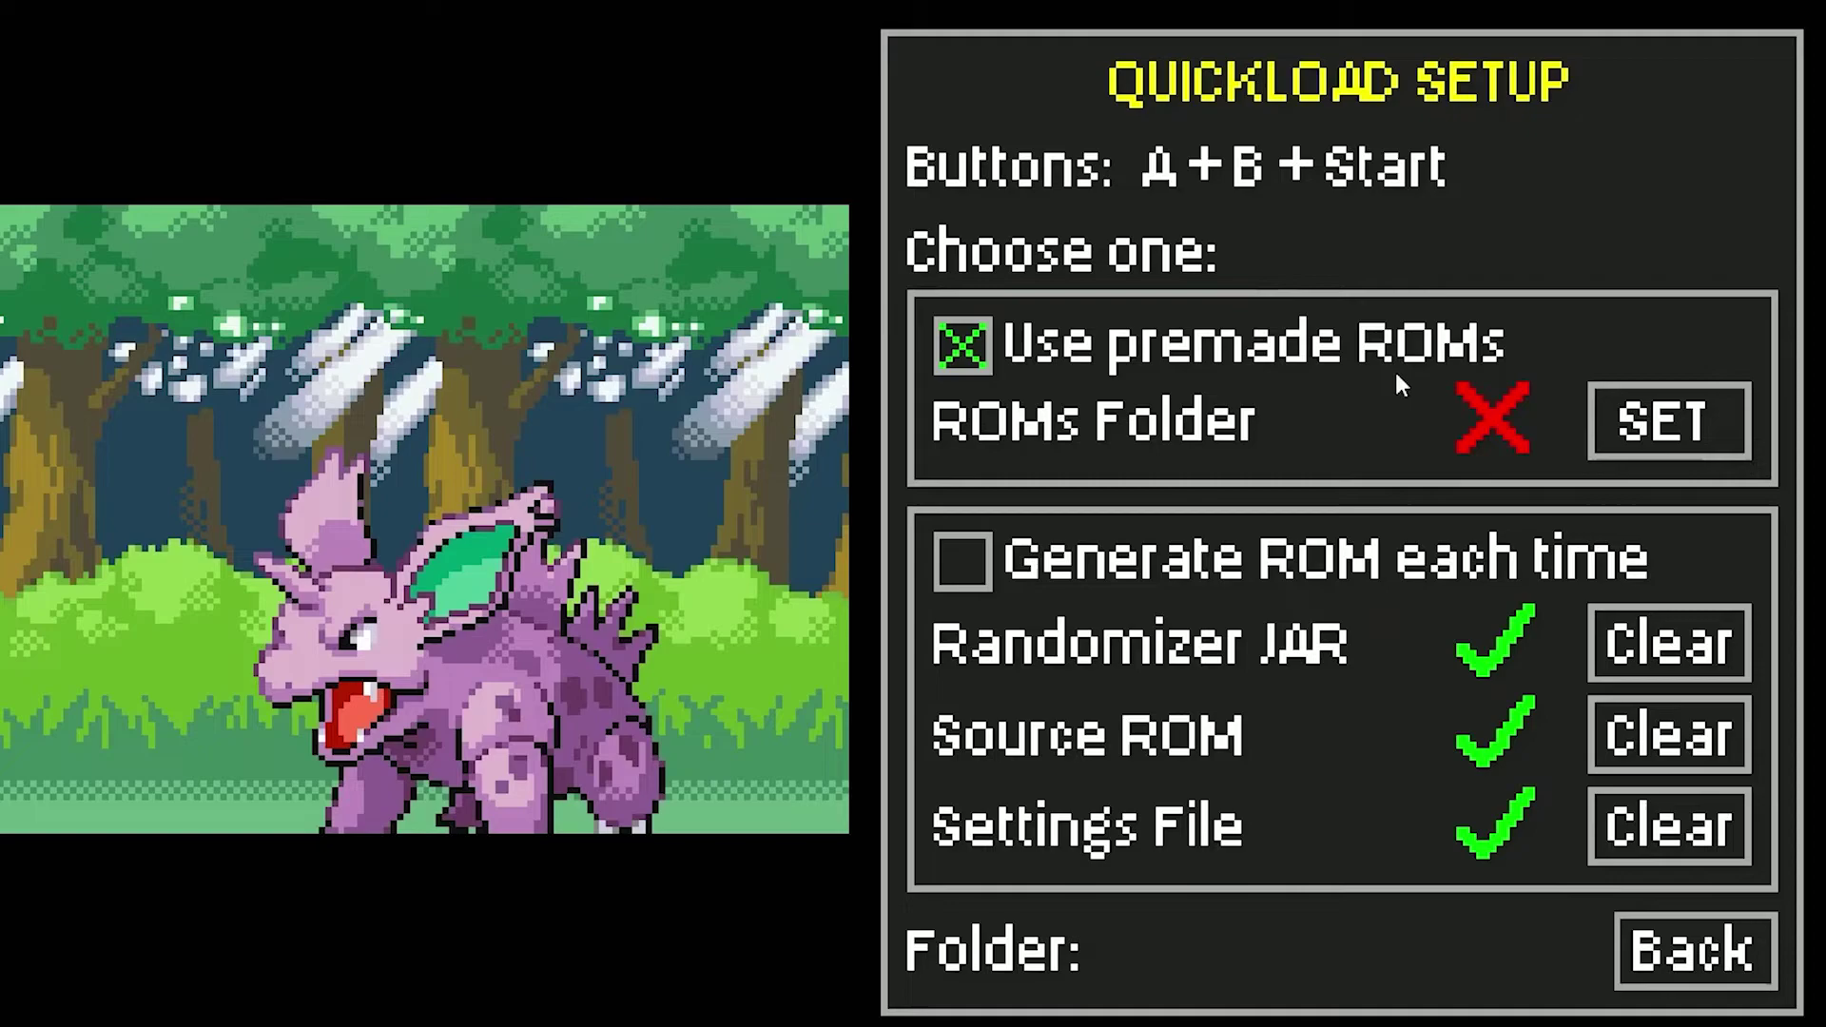
pyautogui.click(1670, 421)
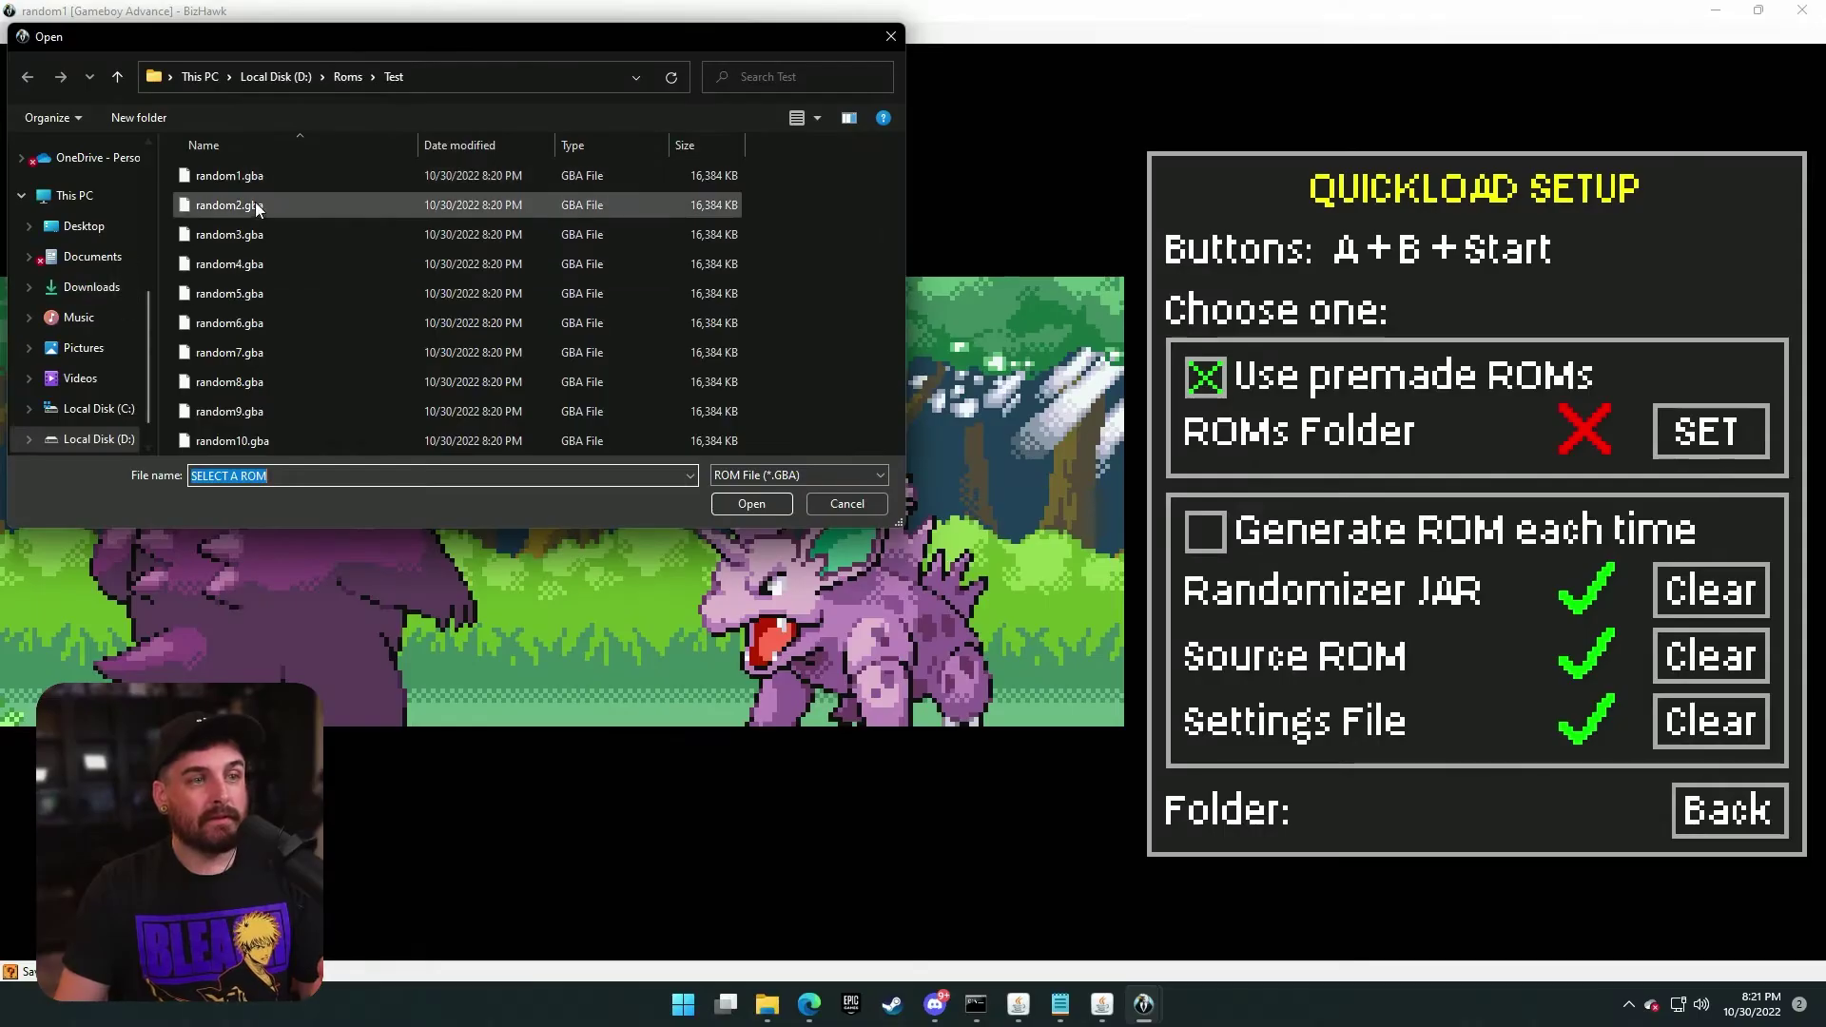
pyautogui.doubleClick(252, 195)
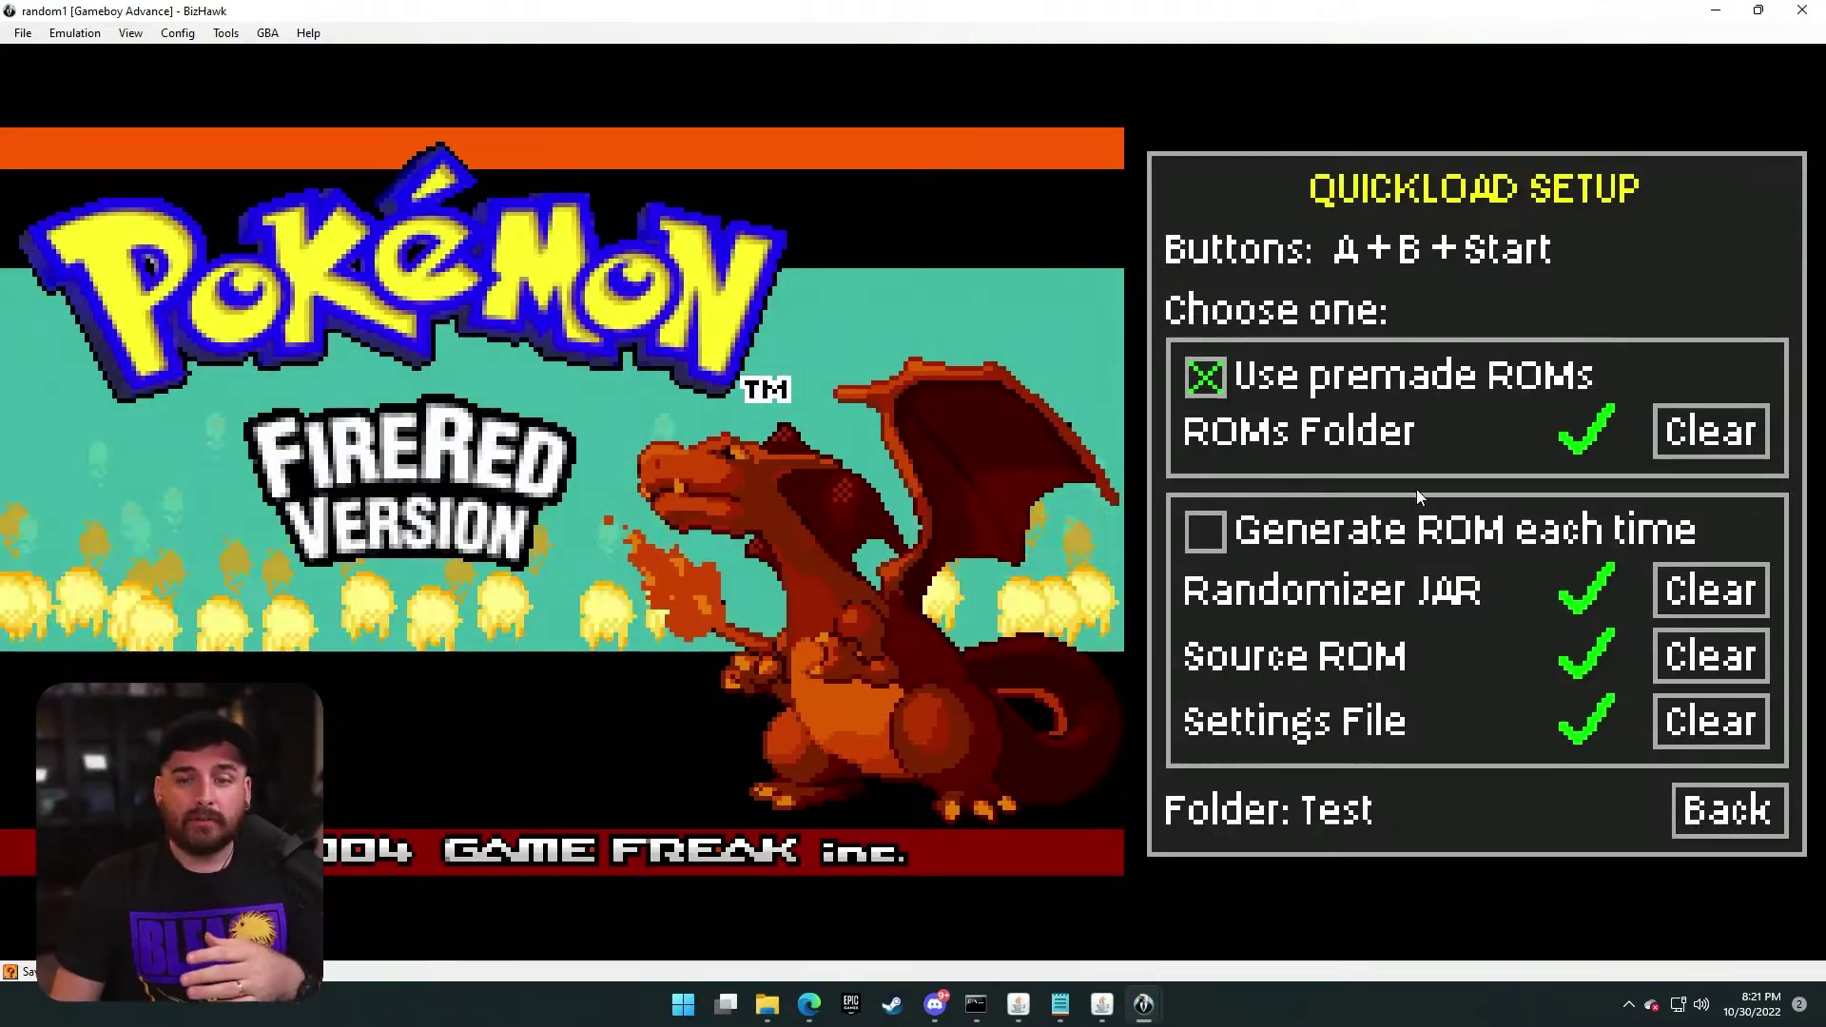
# - Switch quick-load to generating a ROM each time and set the Randomizer JAR to PokeRandoZX from the Randomizer XZ folder
pyautogui.click(1205, 533)
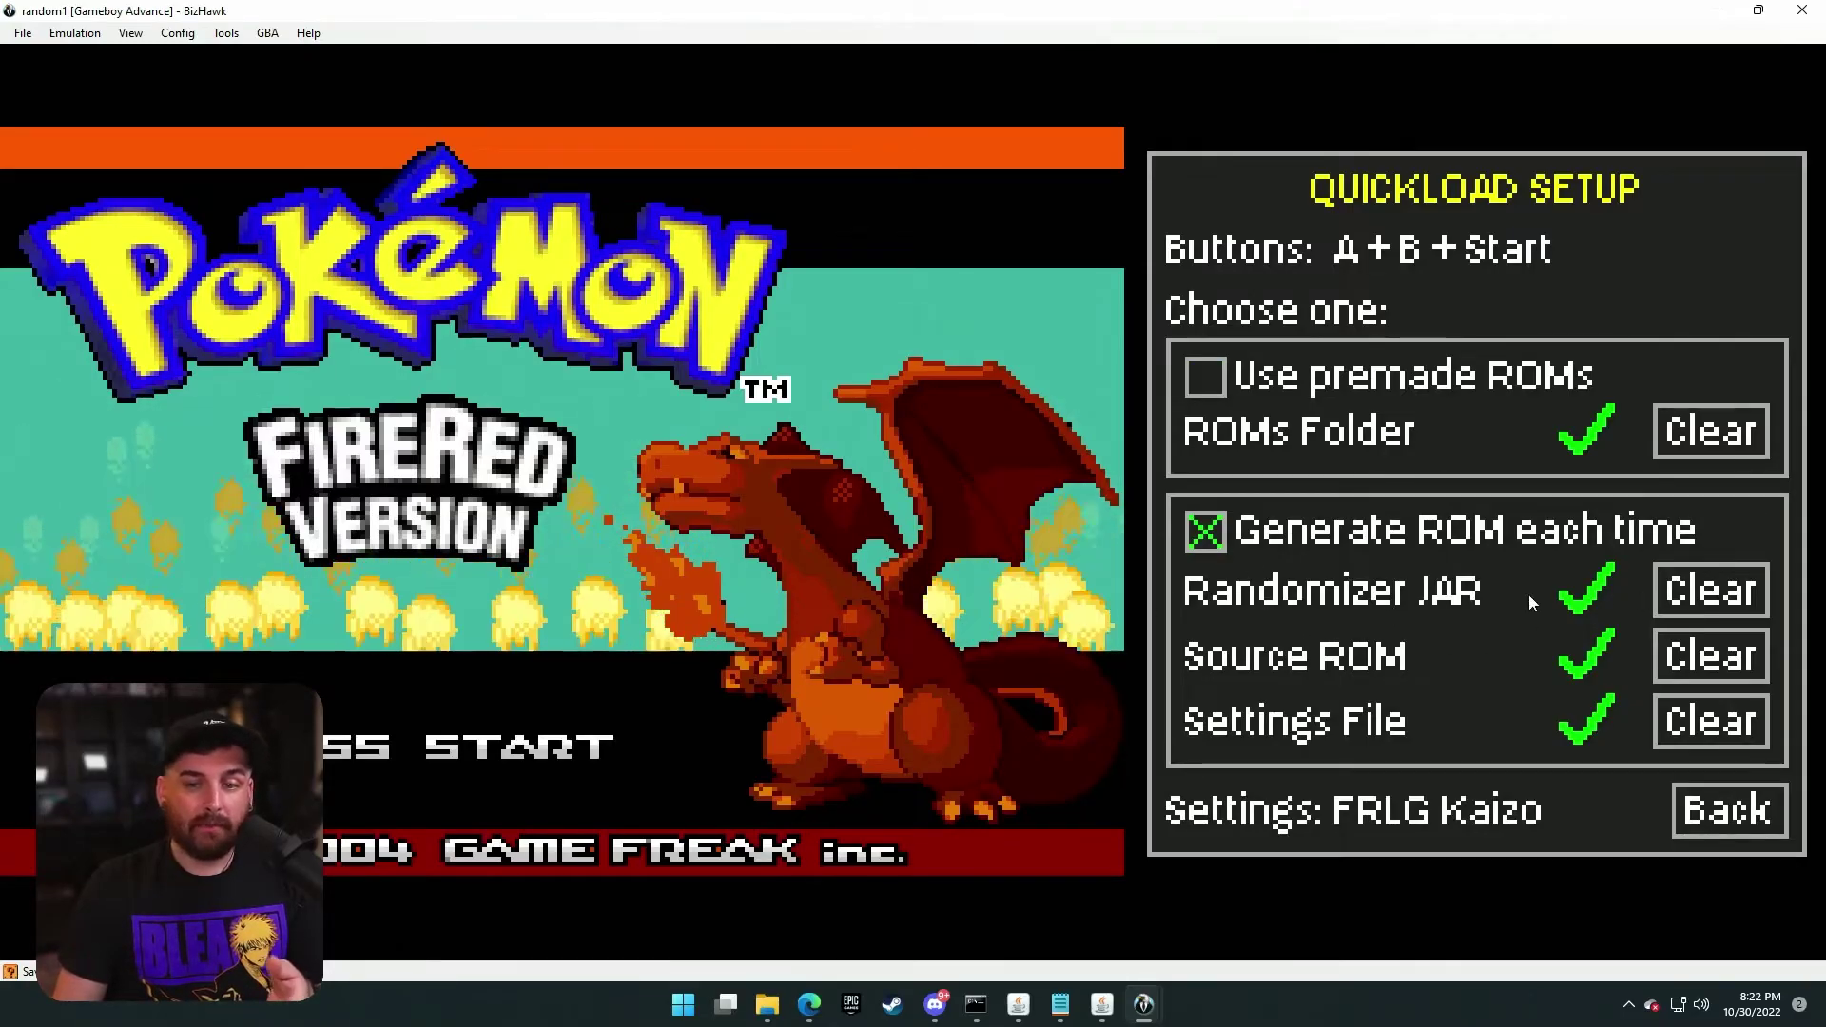
pyautogui.click(1676, 591)
pyautogui.click(1683, 591)
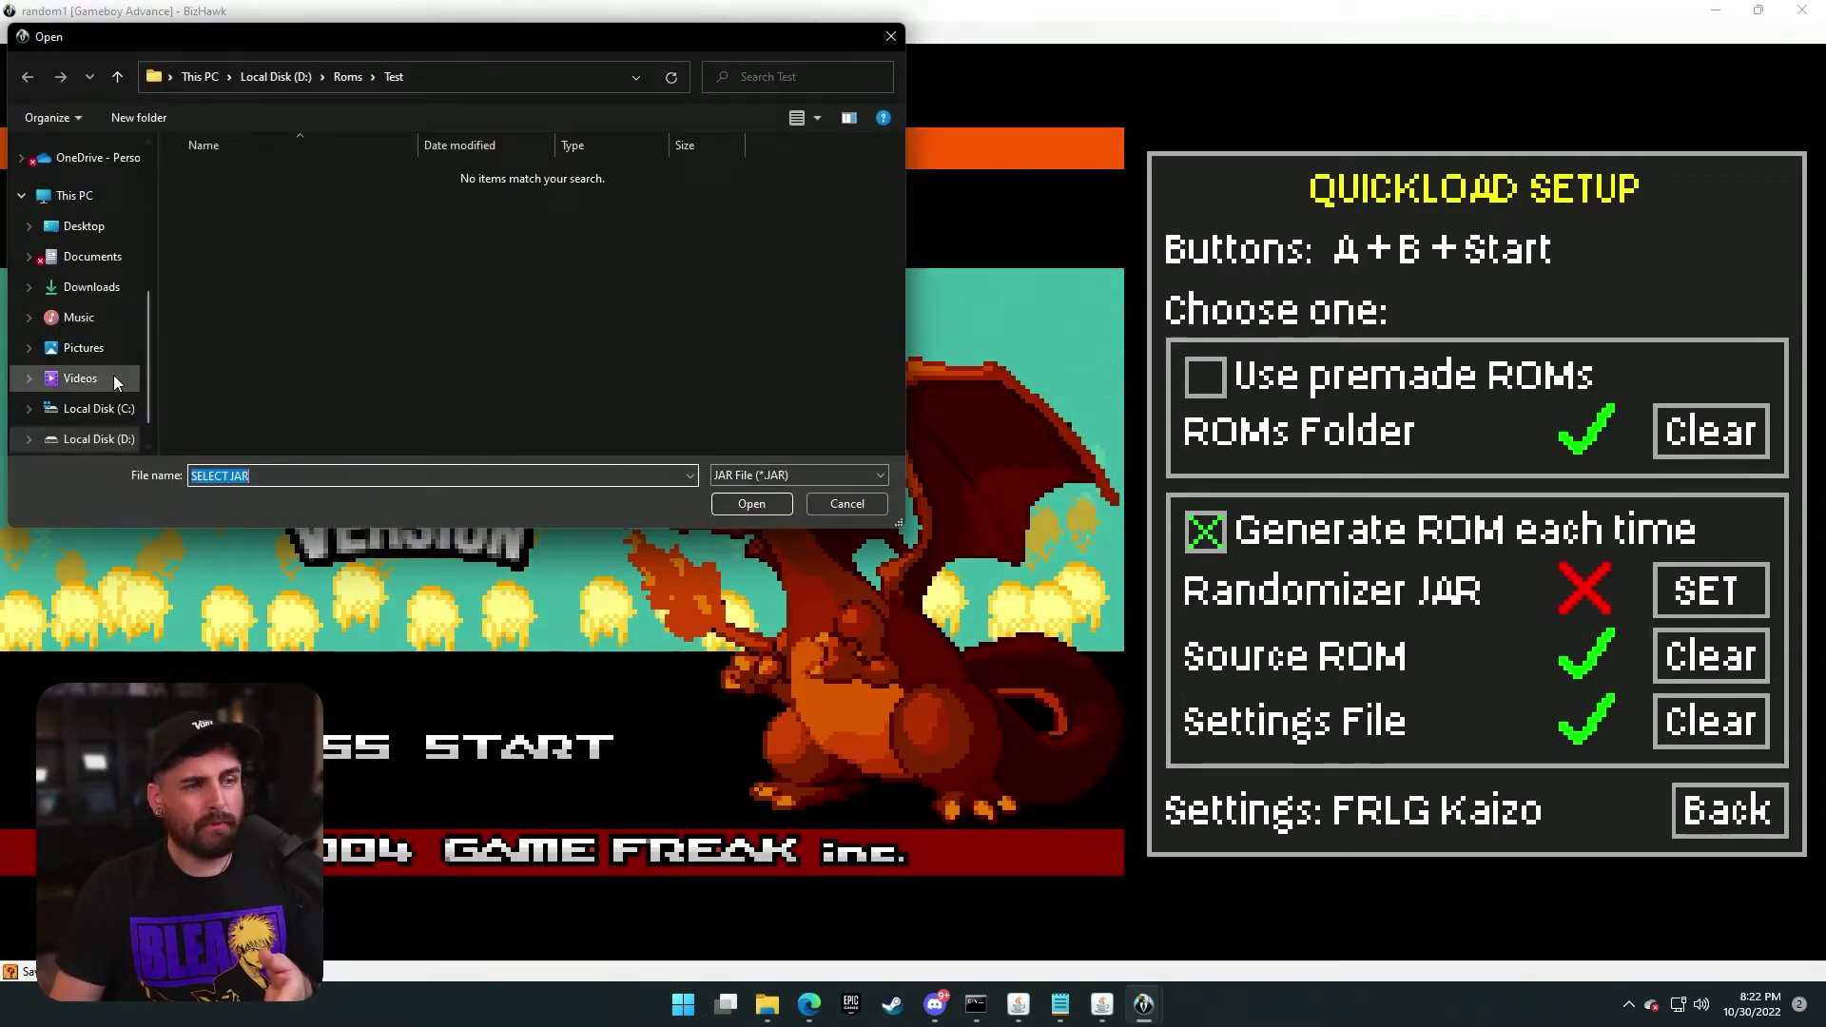
pyautogui.click(99, 402)
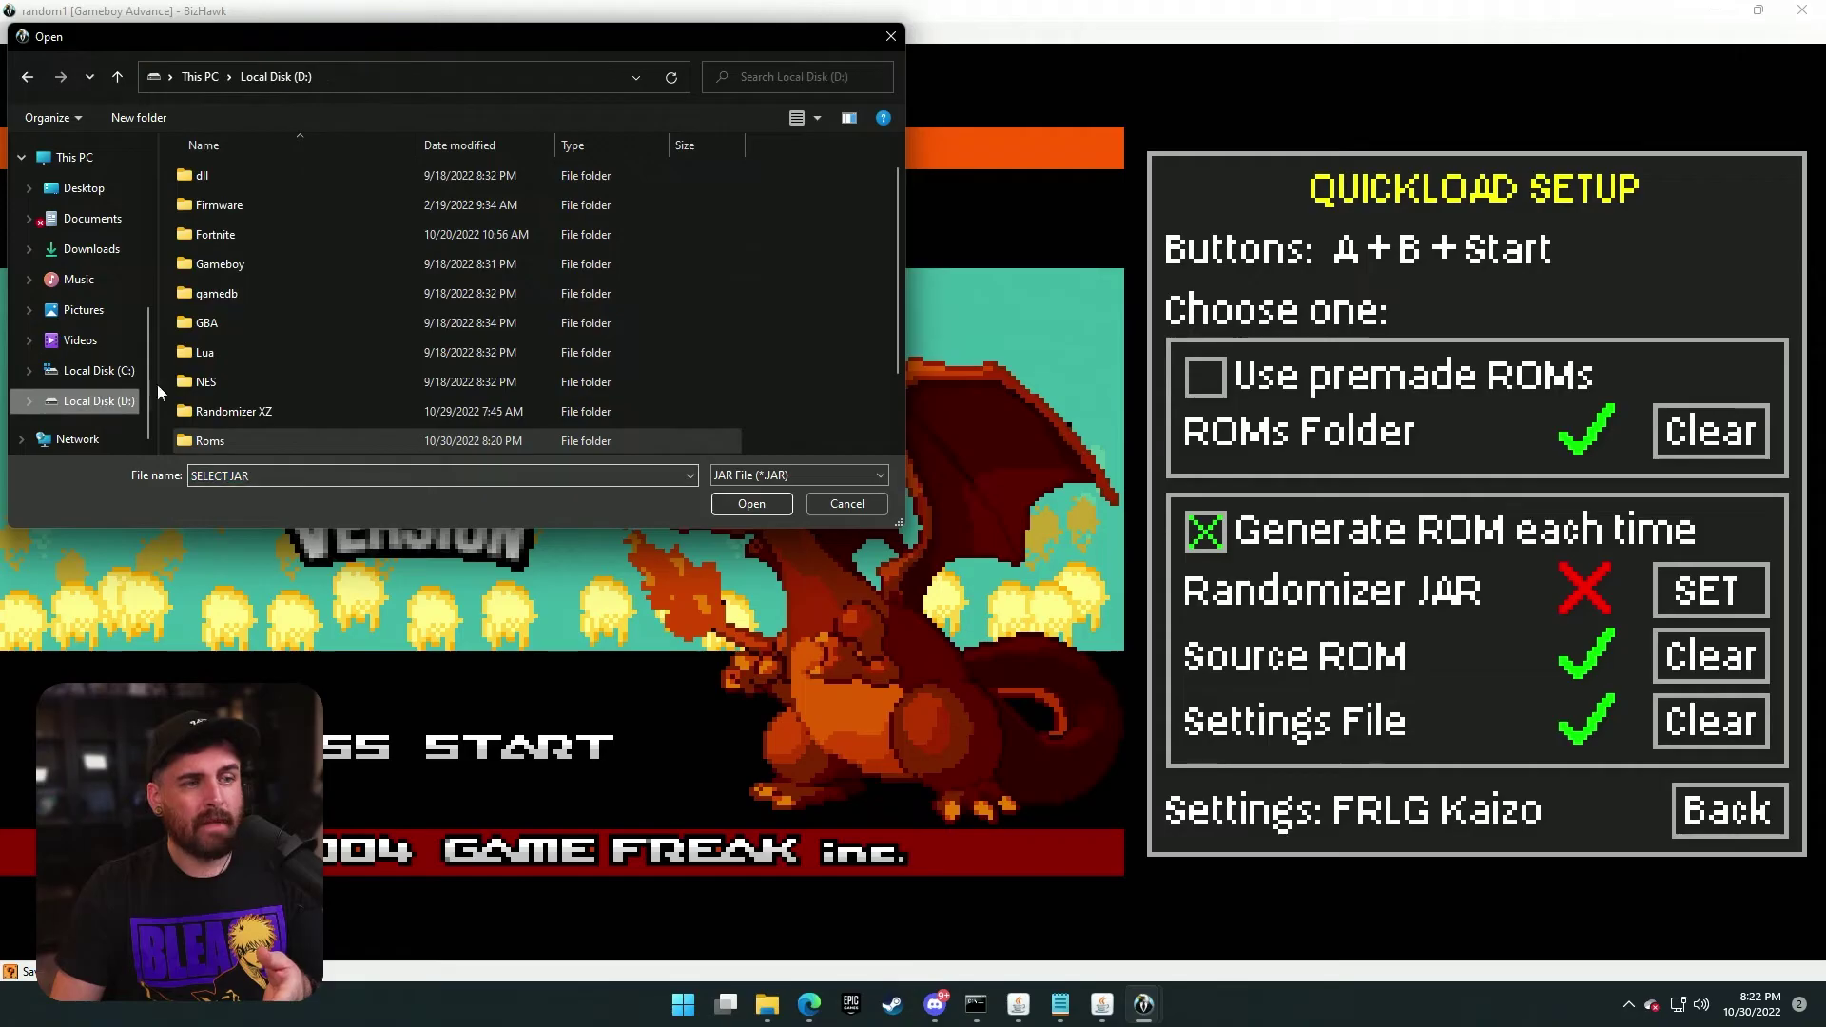
pyautogui.doubleClick(244, 408)
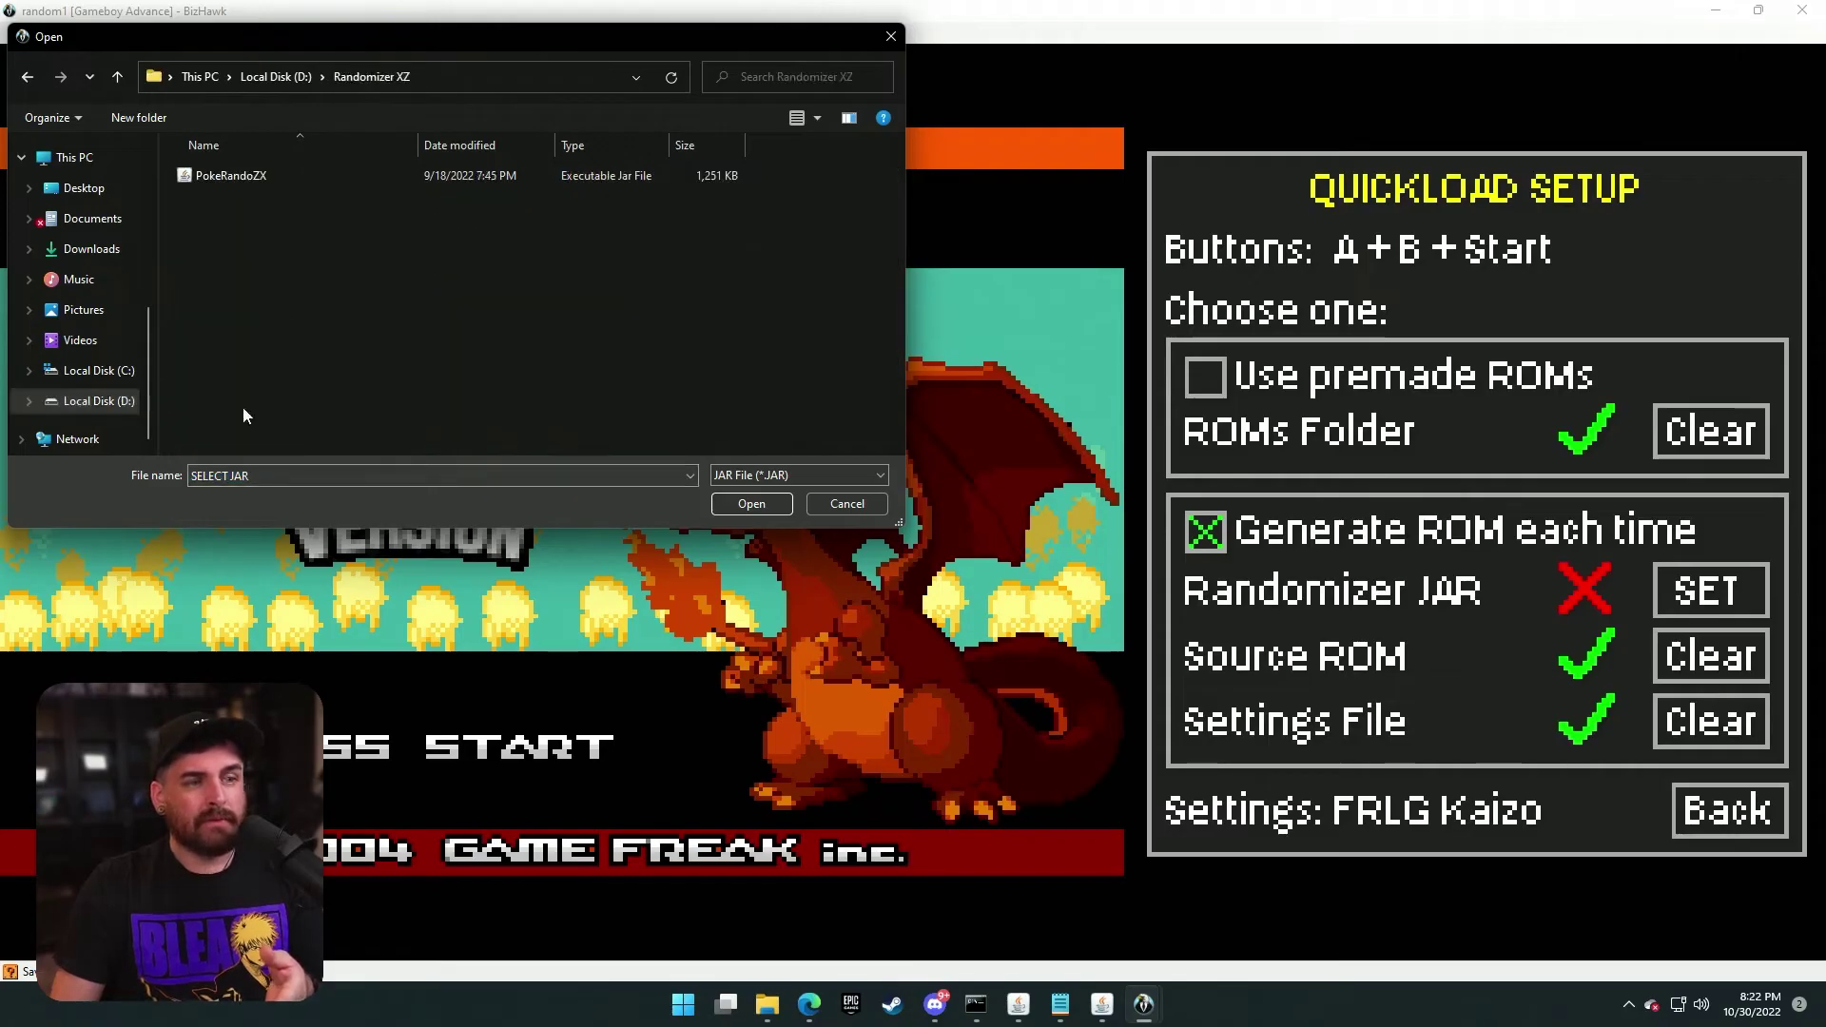
pyautogui.doubleClick(301, 175)
# - Replace the quick-load Source ROM with Edited 1.1 Fire Red (patched).gba from D:\Roms
pyautogui.click(1676, 666)
pyautogui.click(1676, 666)
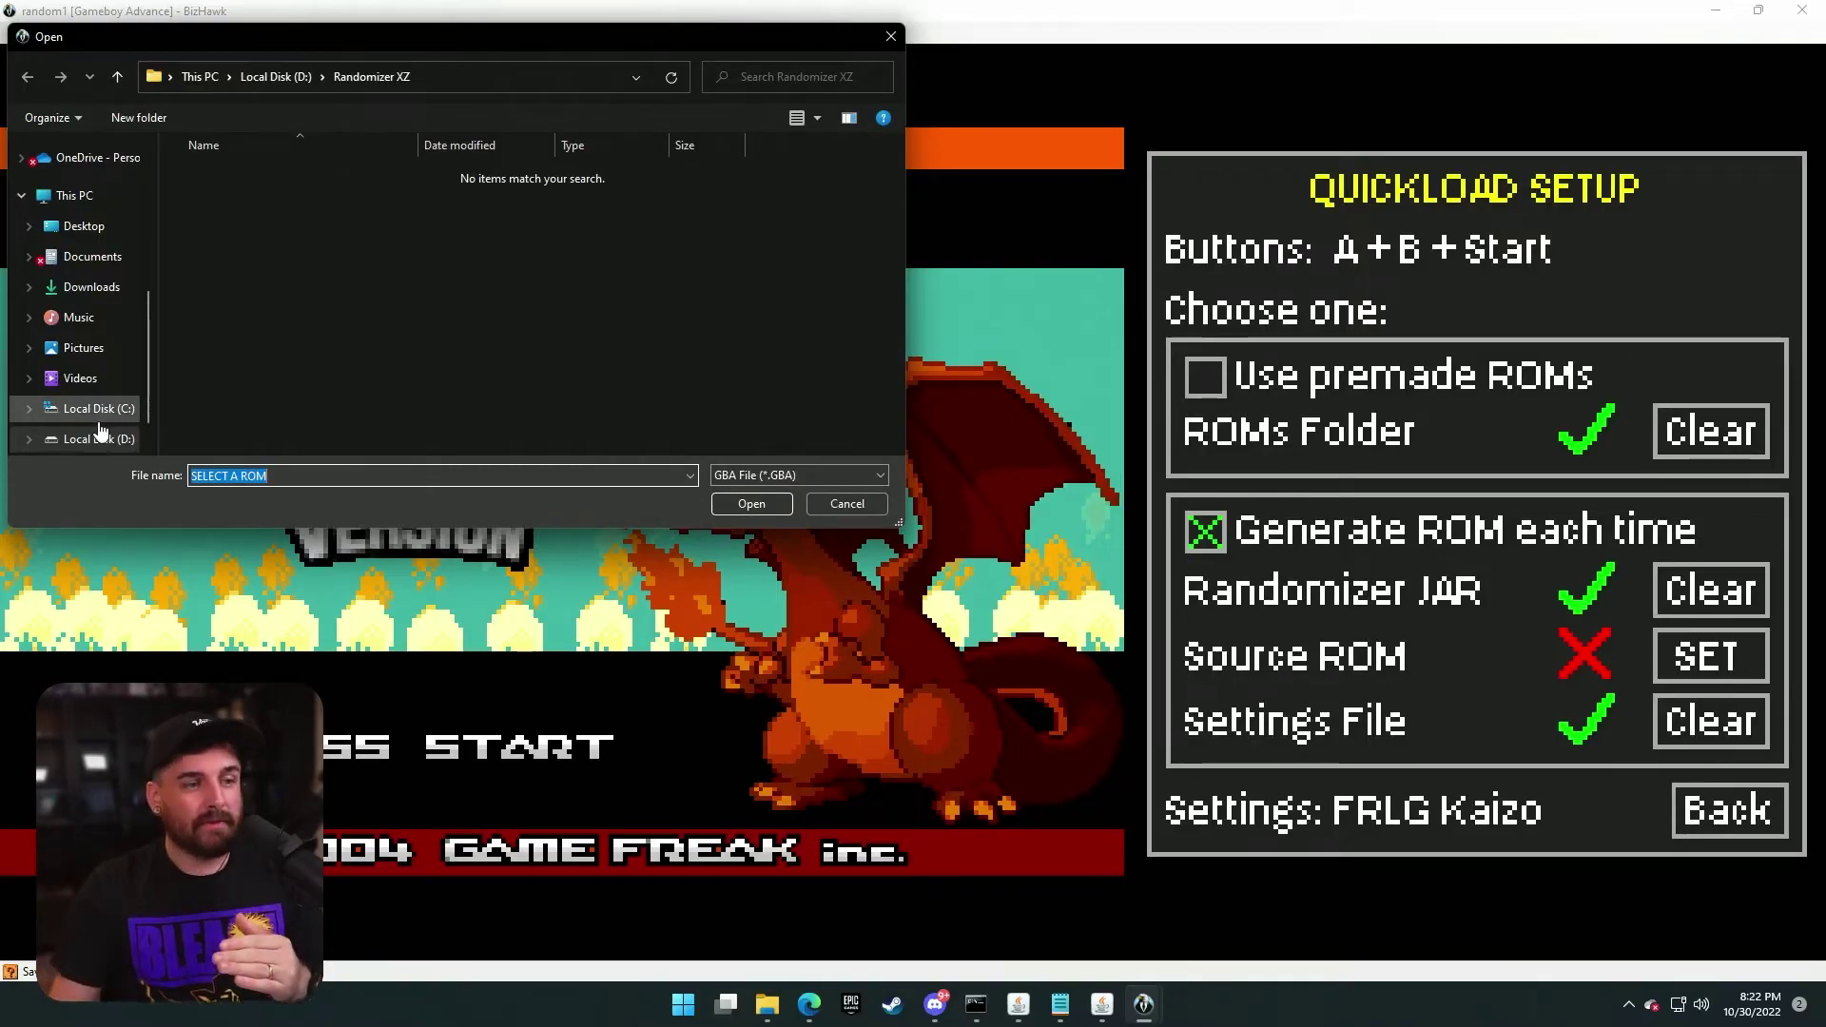
pyautogui.click(100, 440)
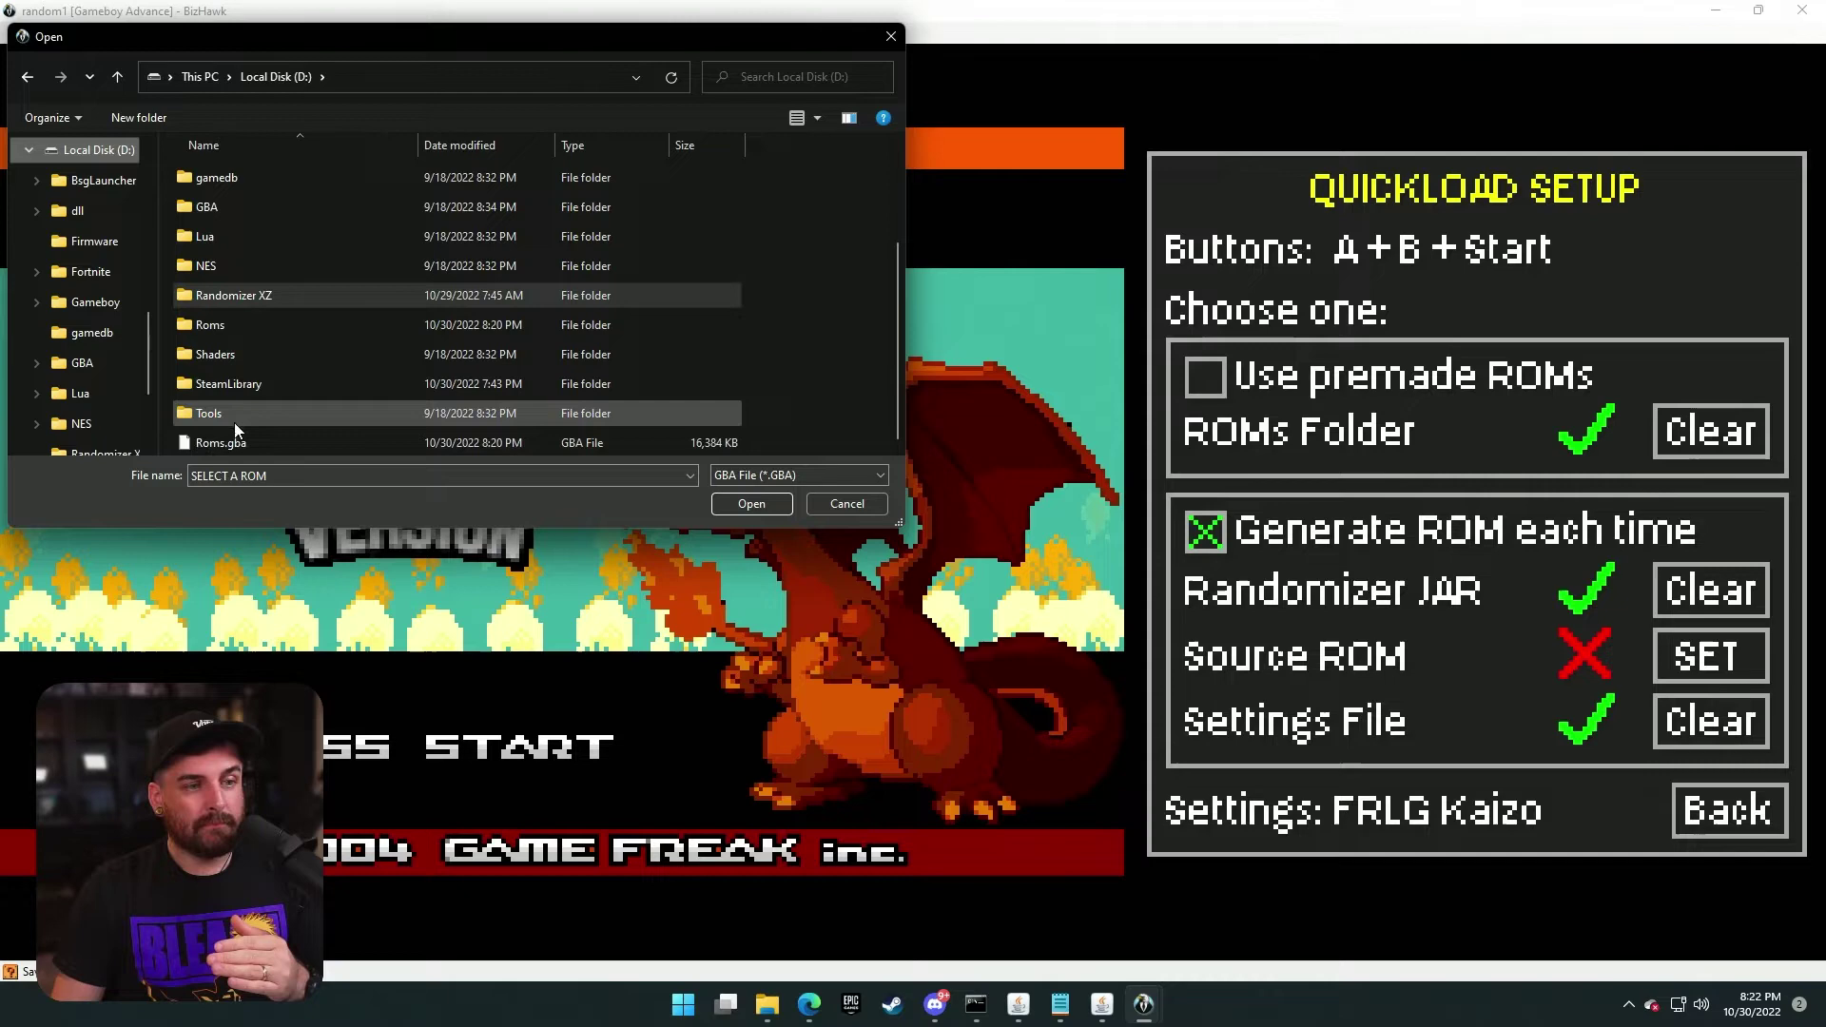
pyautogui.doubleClick(265, 325)
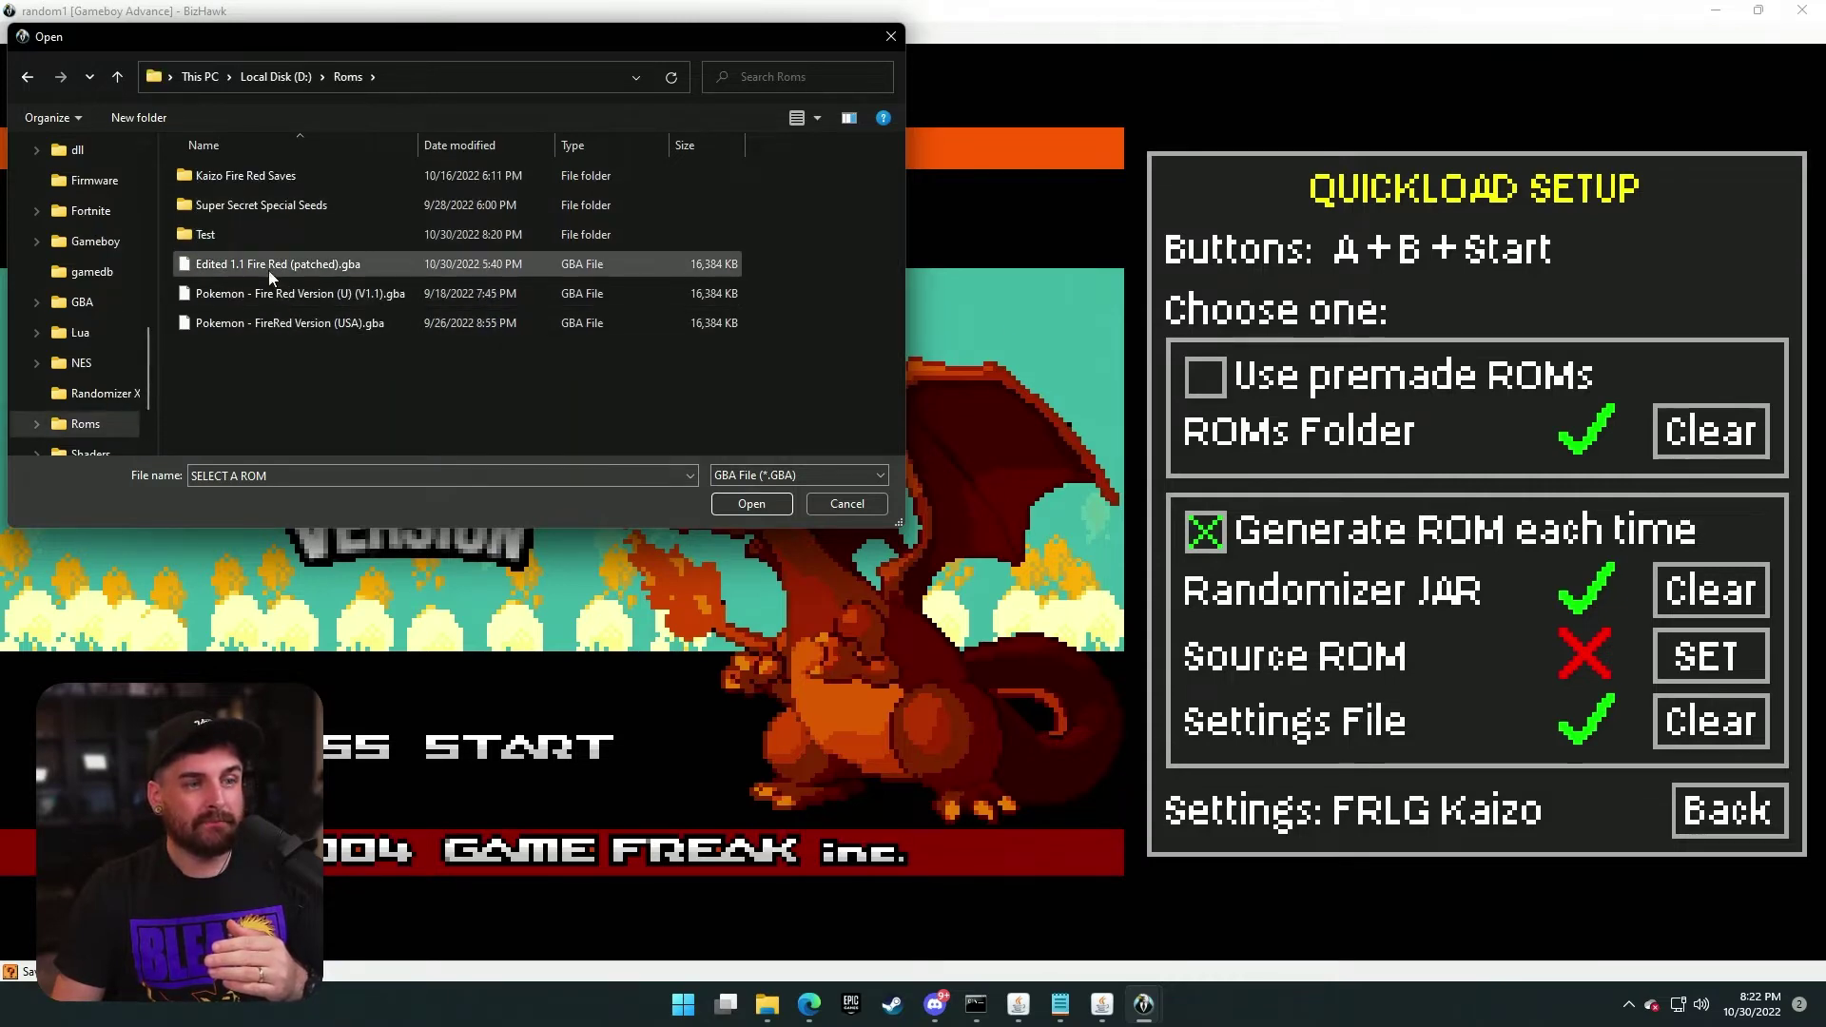
pyautogui.doubleClick(277, 264)
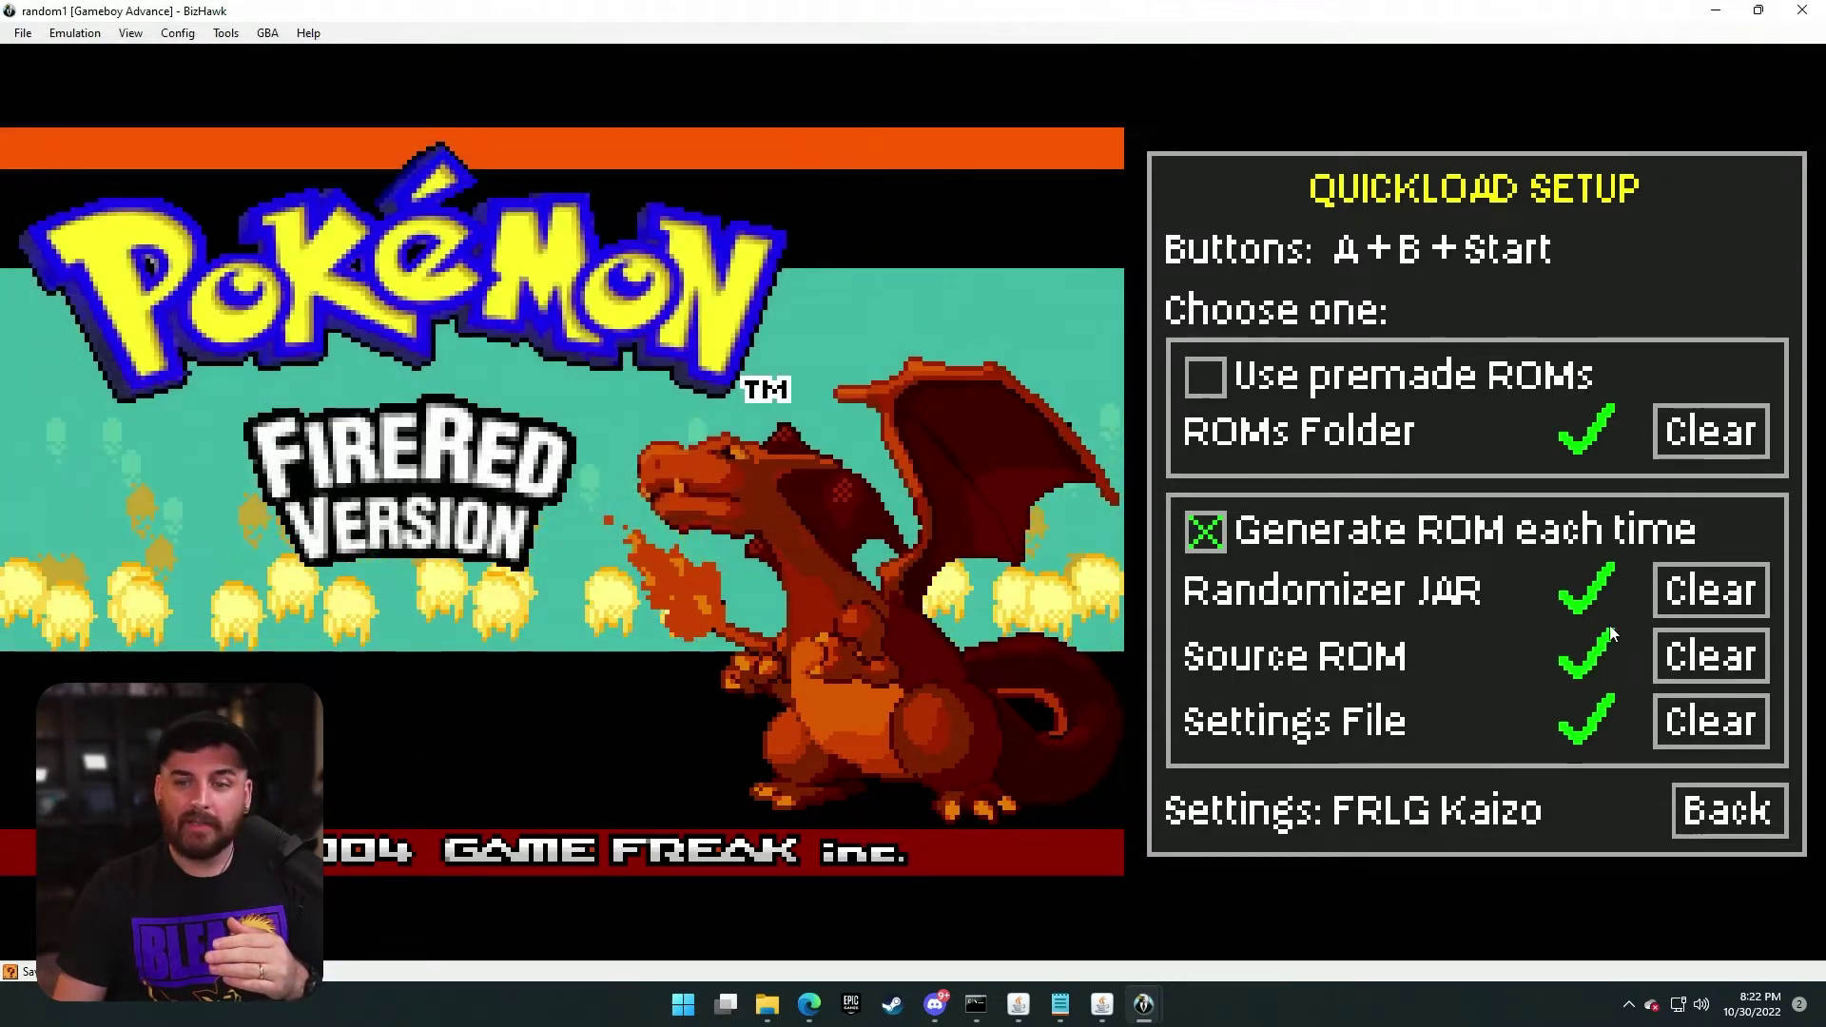
# - Replace the quick-load Settings File with FRLG Kaizo.rnqs from the tracker's RandomizerSettings folder
pyautogui.click(1691, 729)
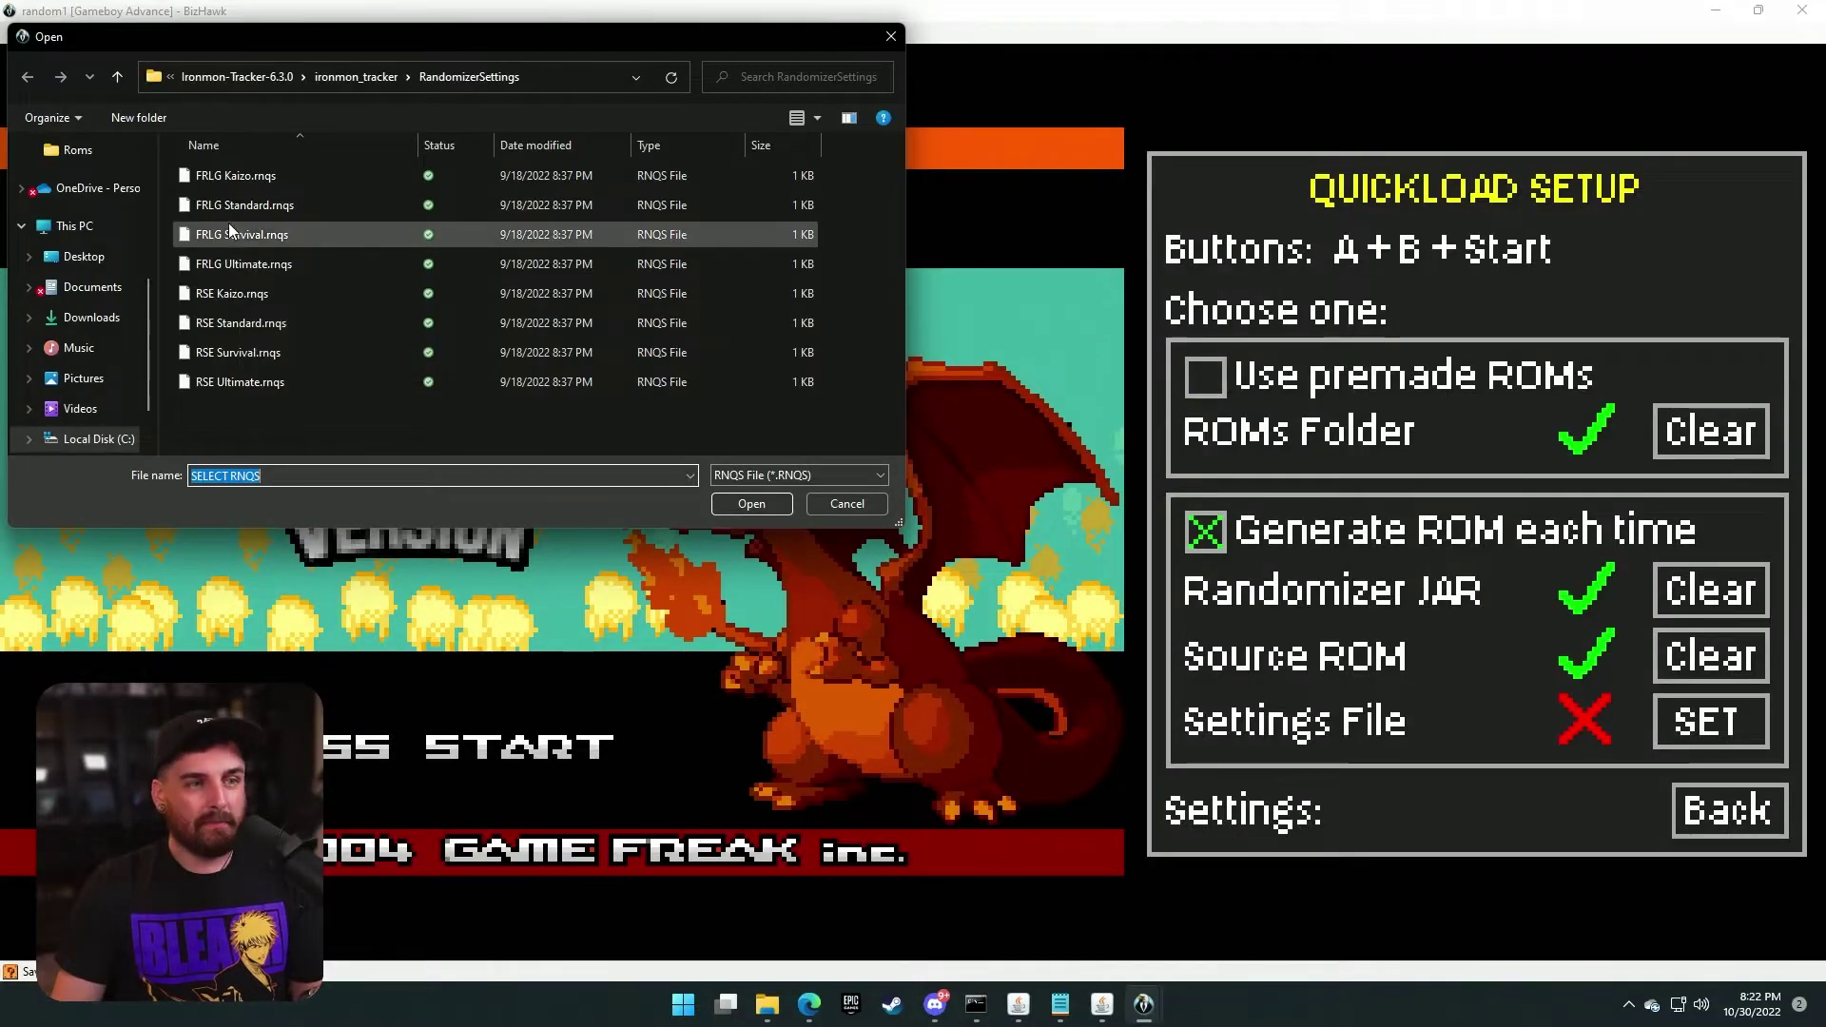
pyautogui.doubleClick(364, 268)
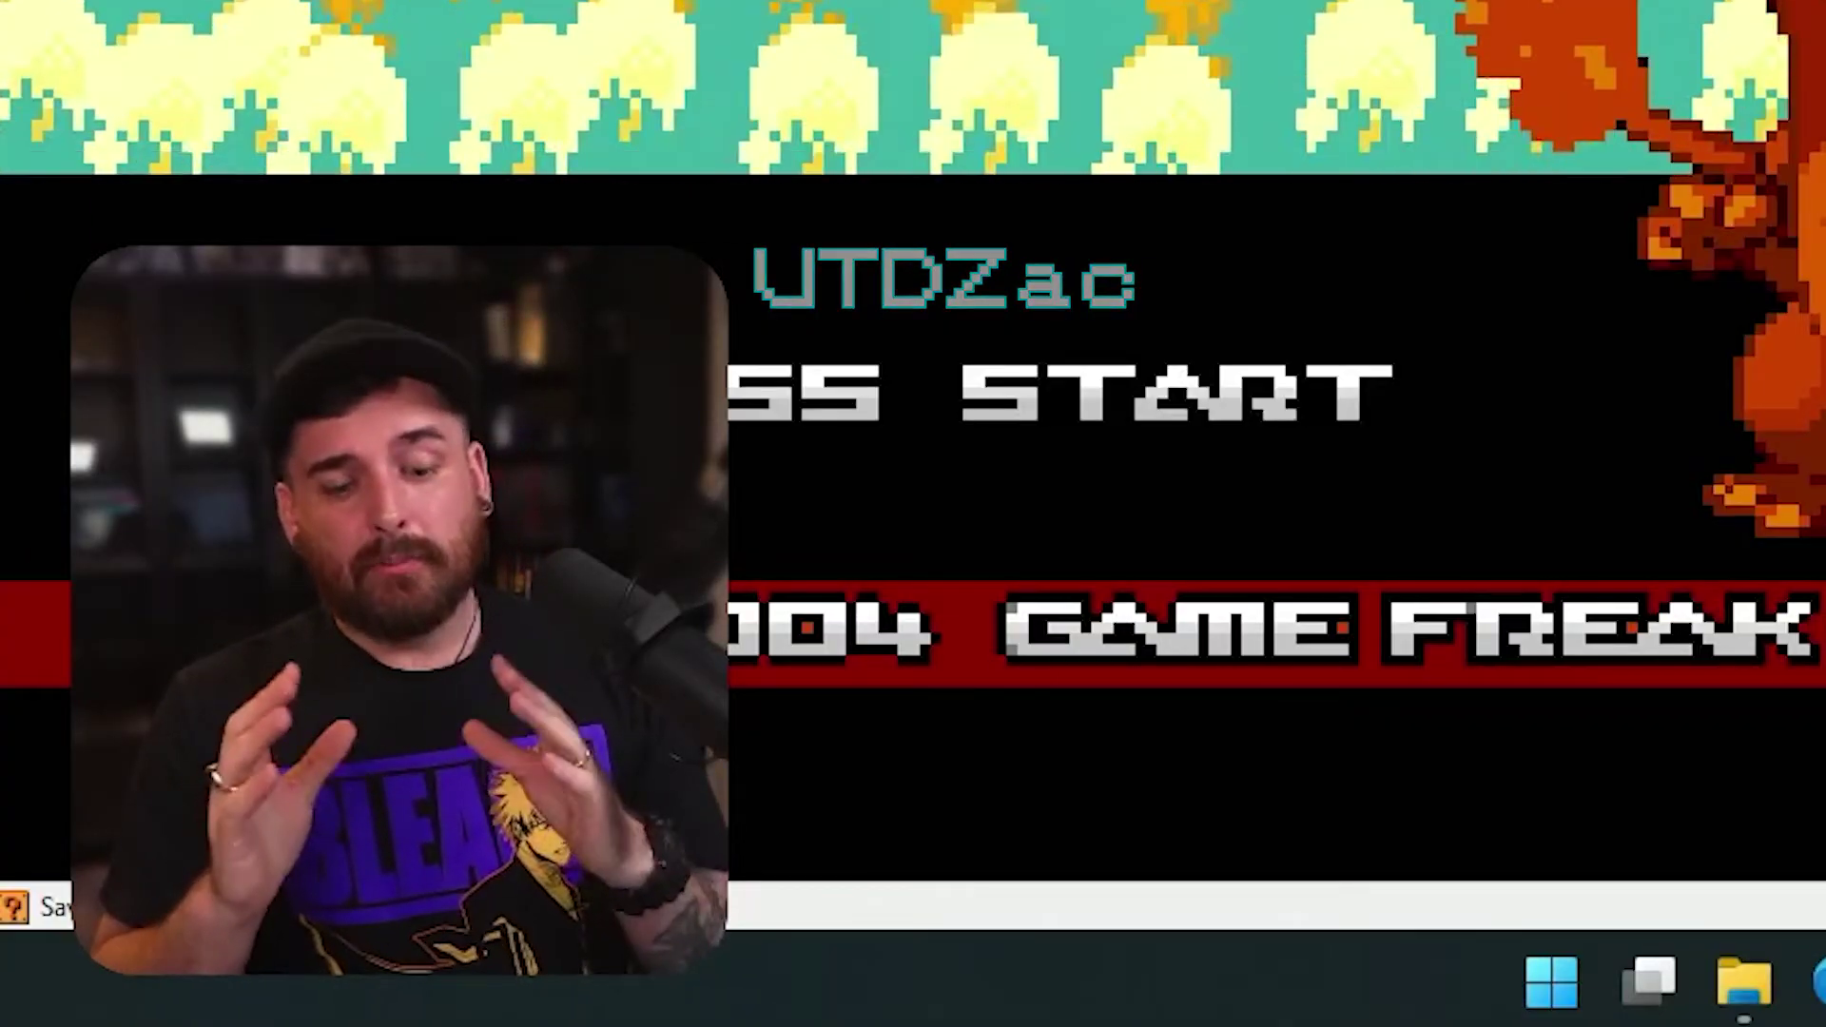
pyautogui.press('Return')
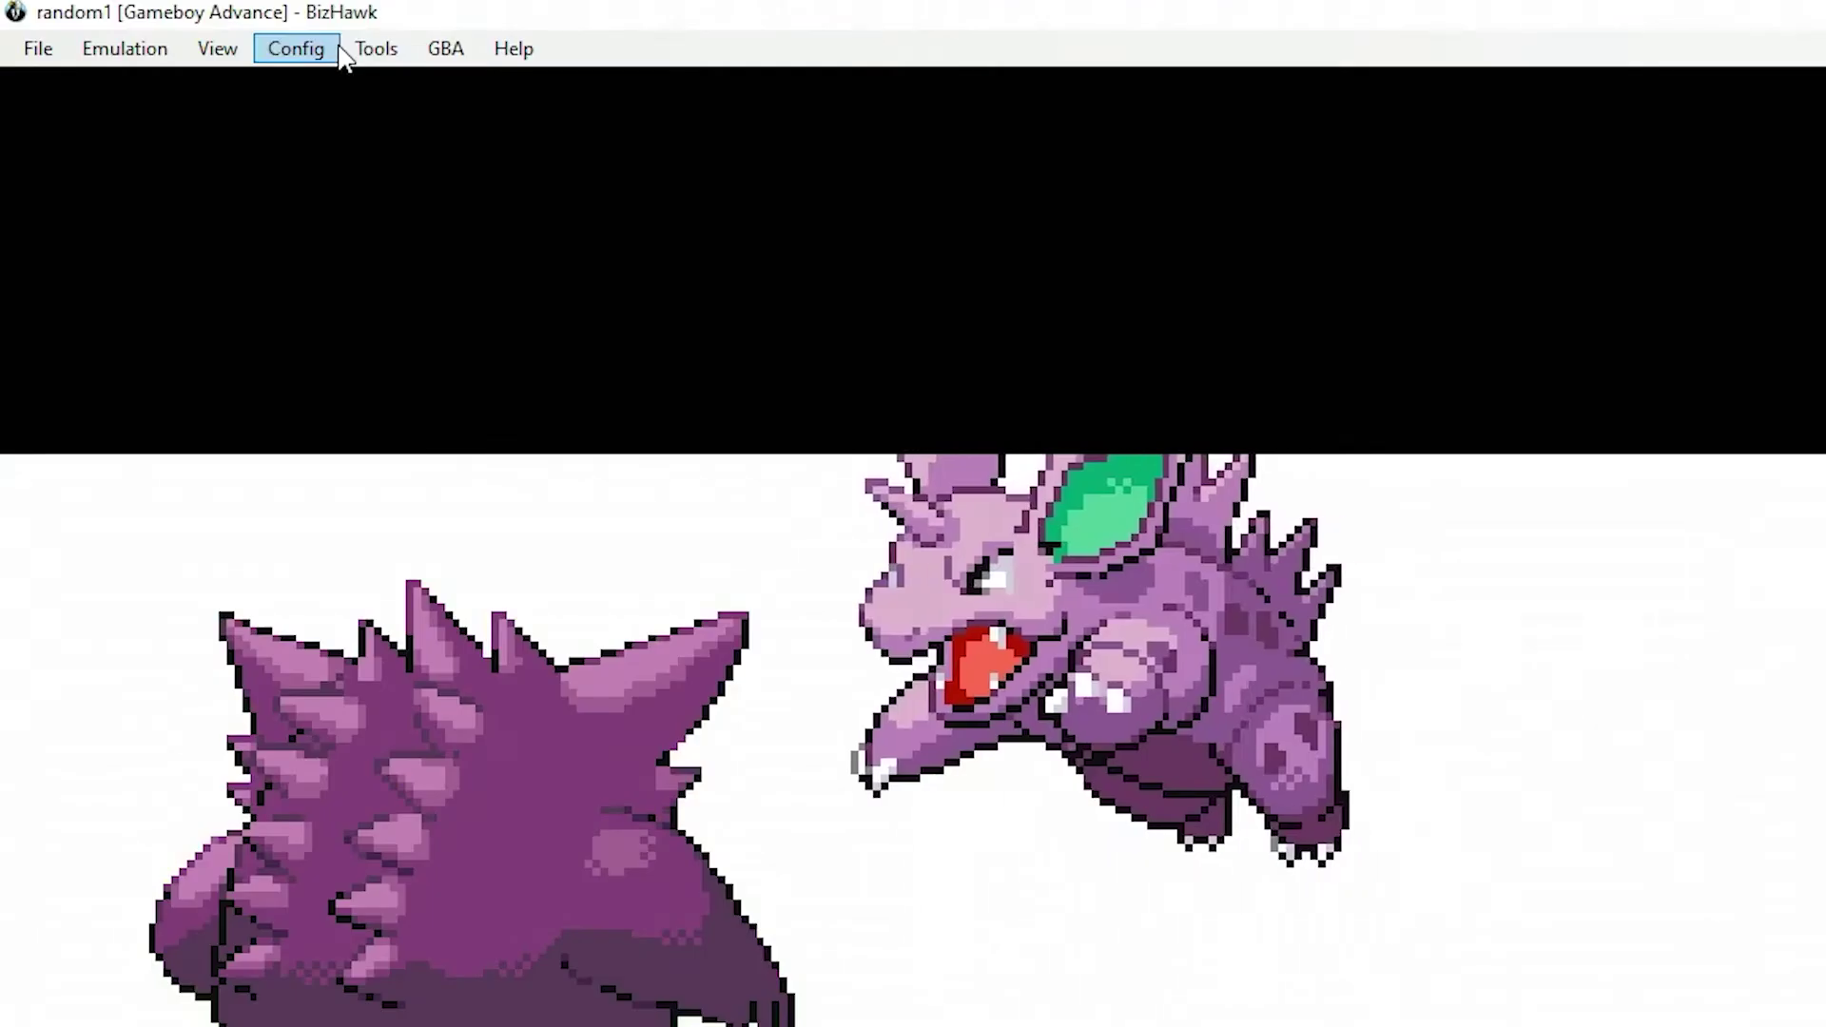
# - Review the GBA controller button mappings without changing them, and open the hotkey configuration to check its assignments
pyautogui.click(338, 55)
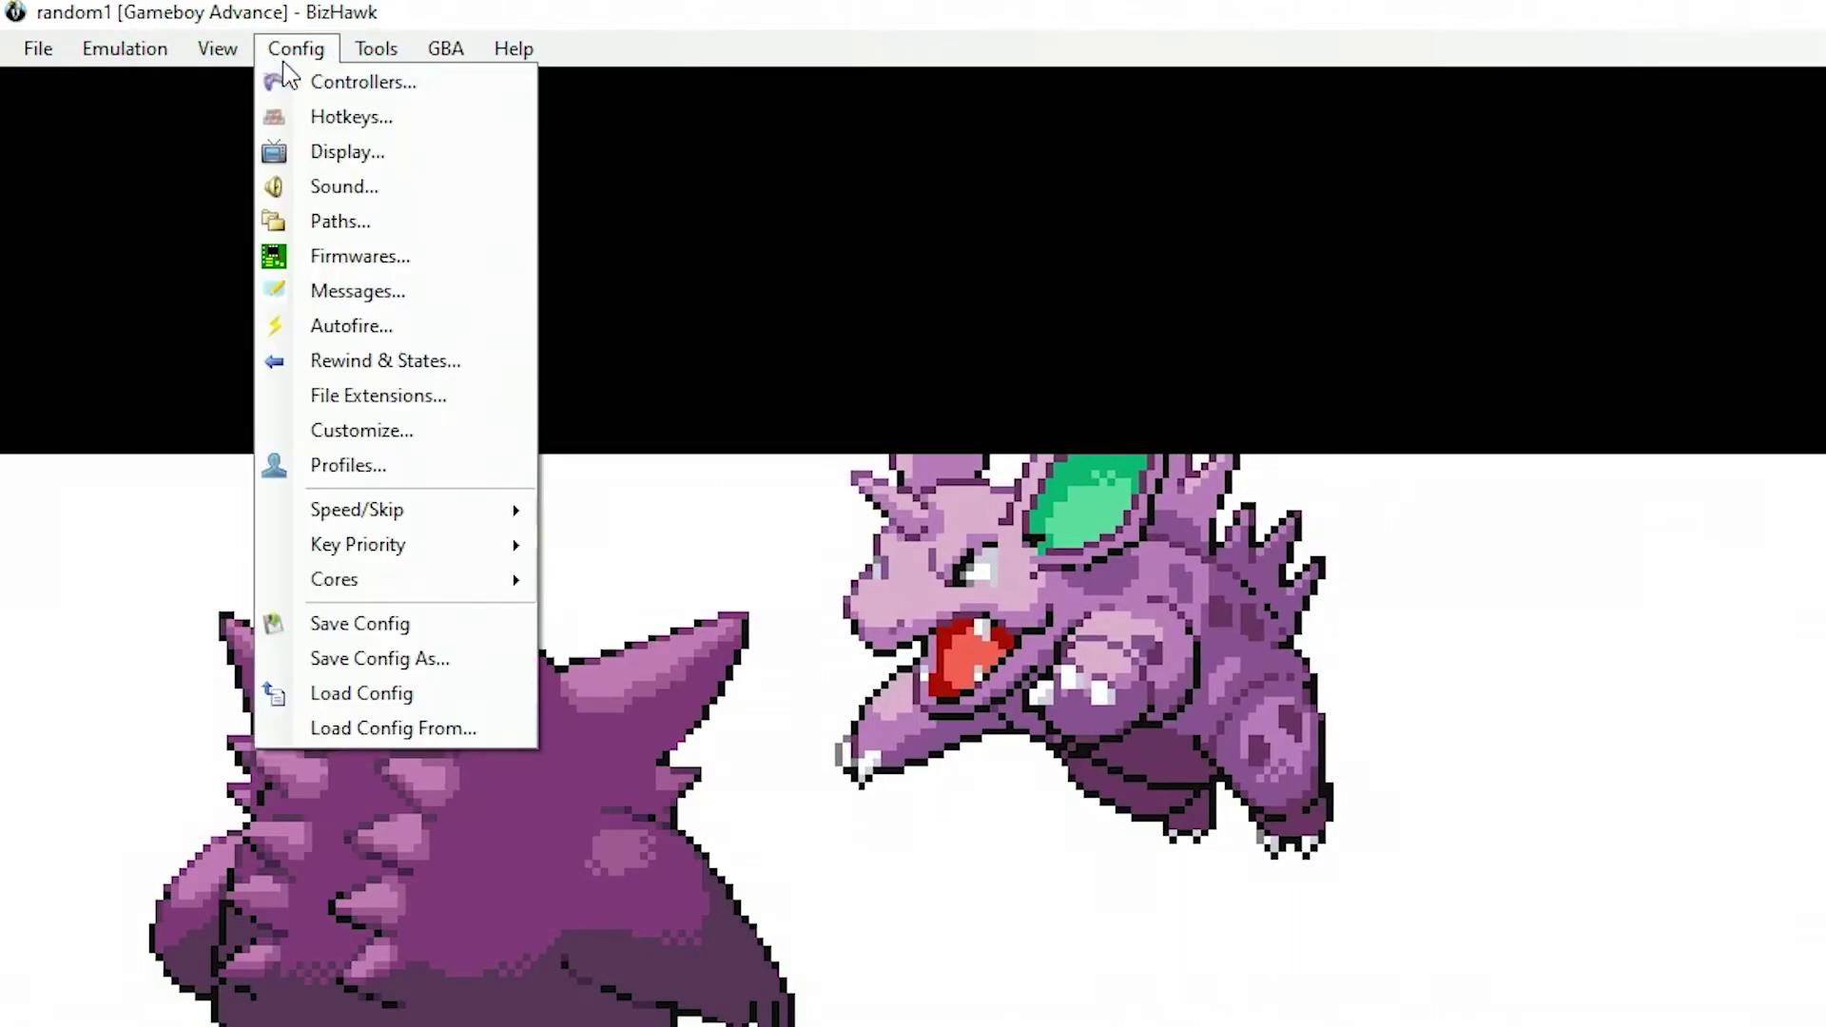
pyautogui.click(324, 85)
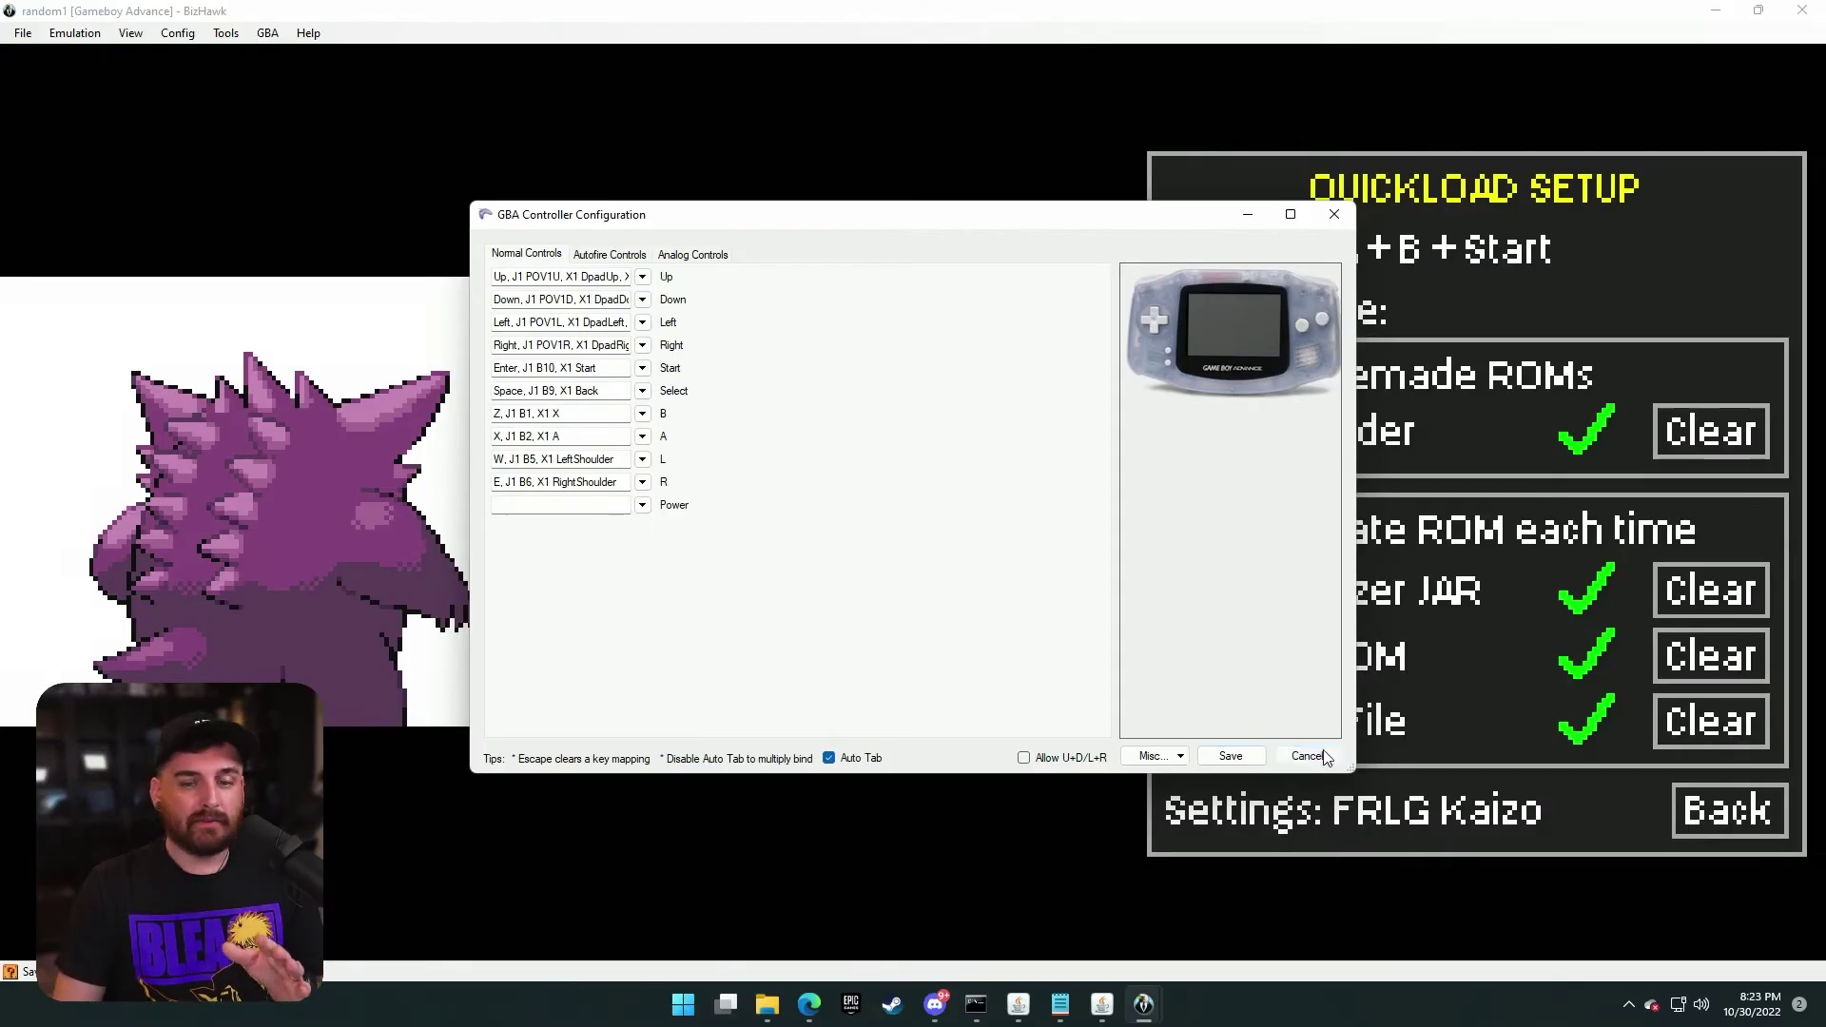
pyautogui.click(1323, 756)
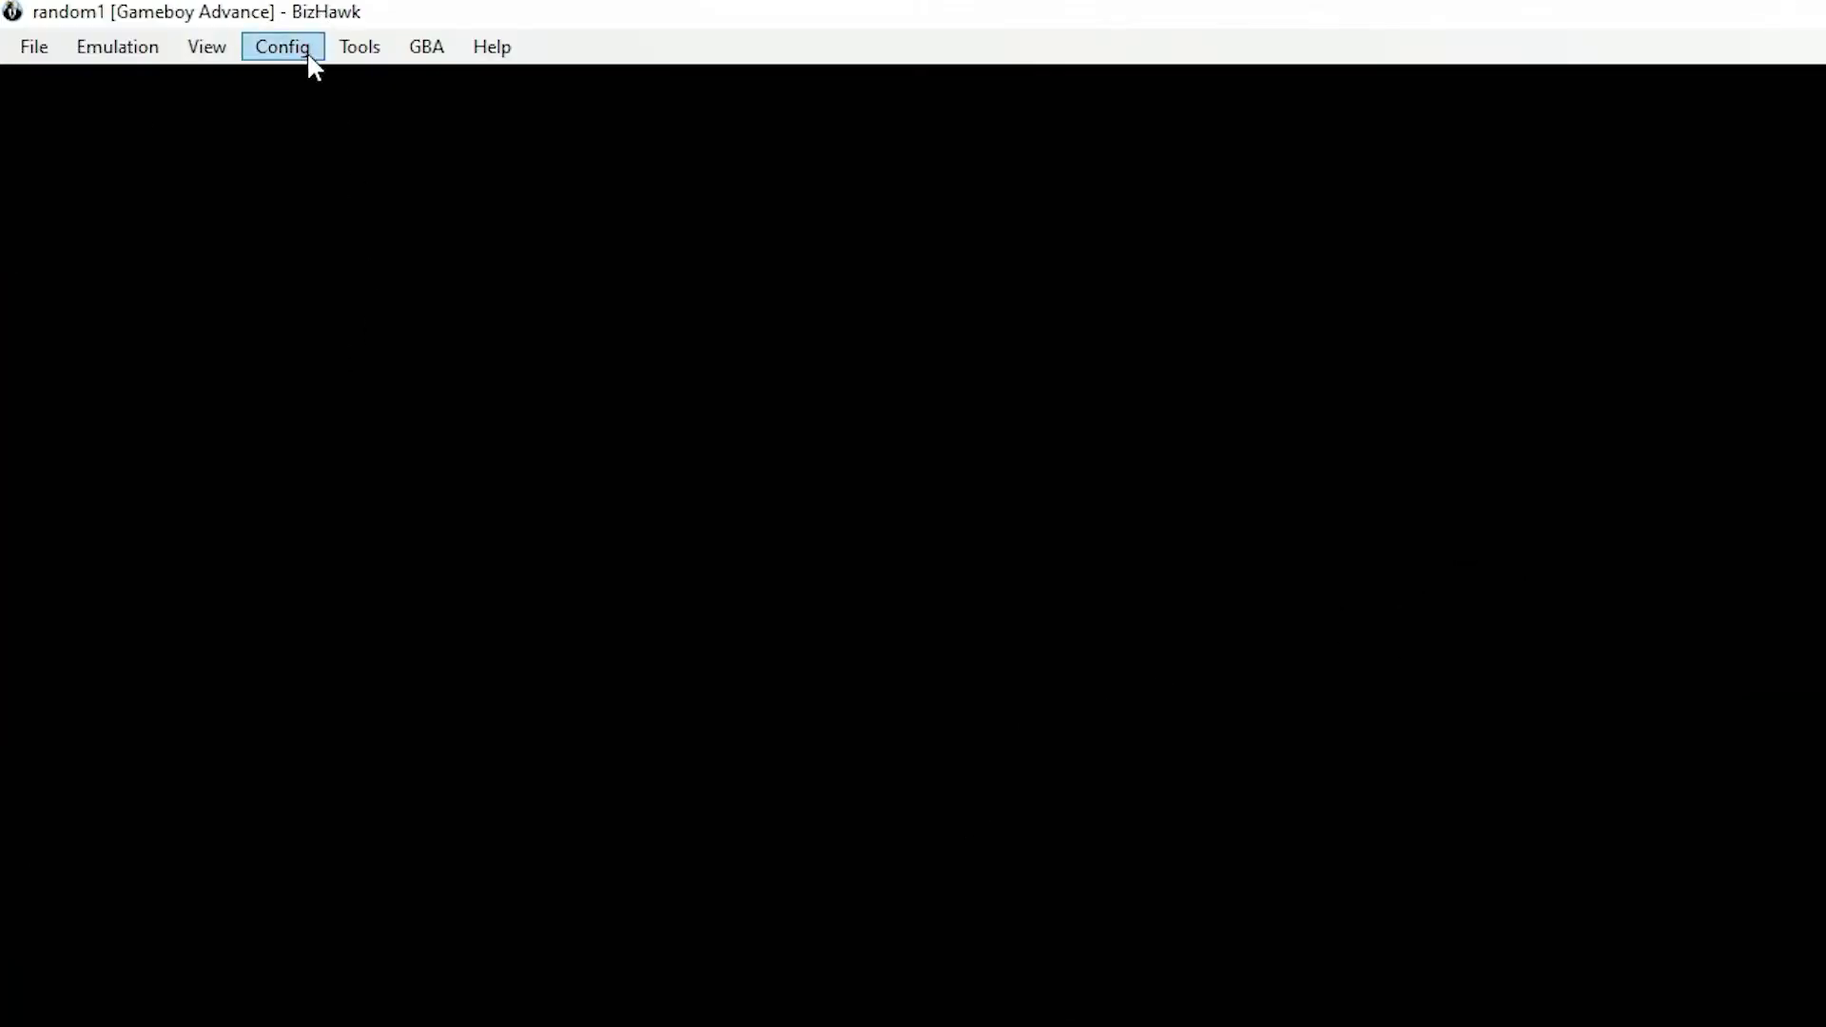
pyautogui.click(193, 33)
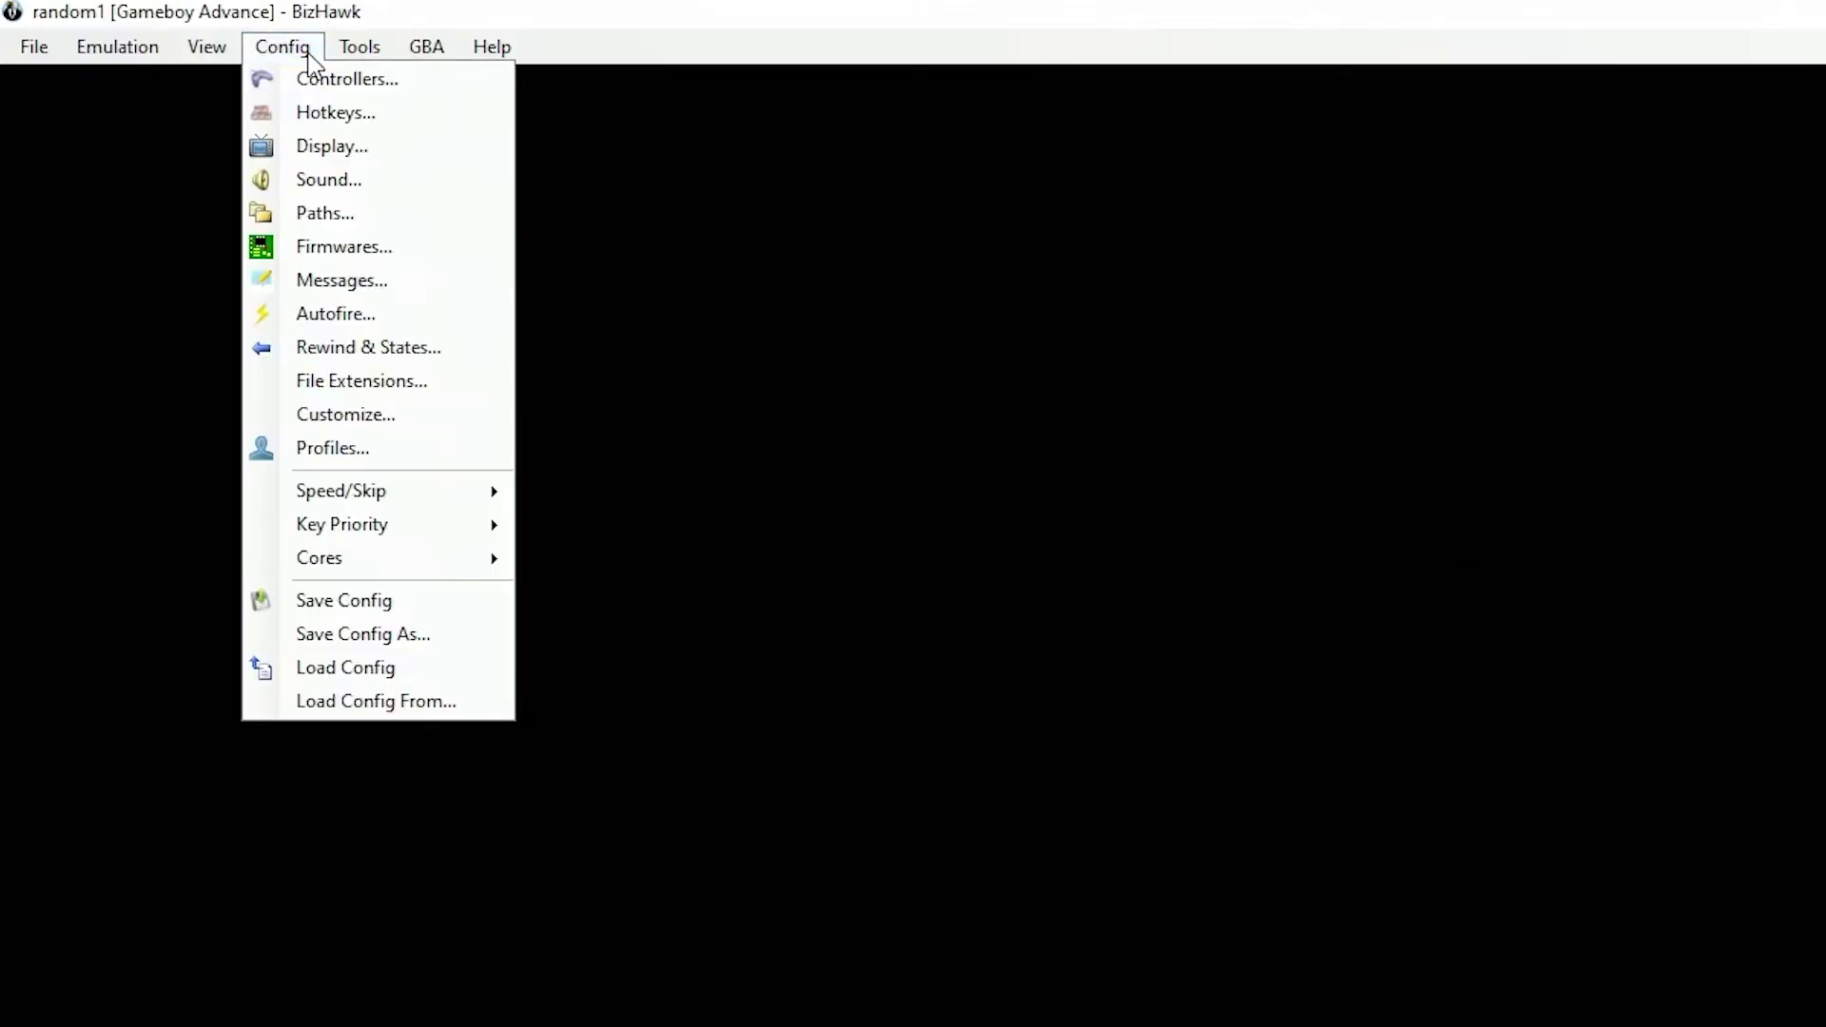
pyautogui.click(335, 112)
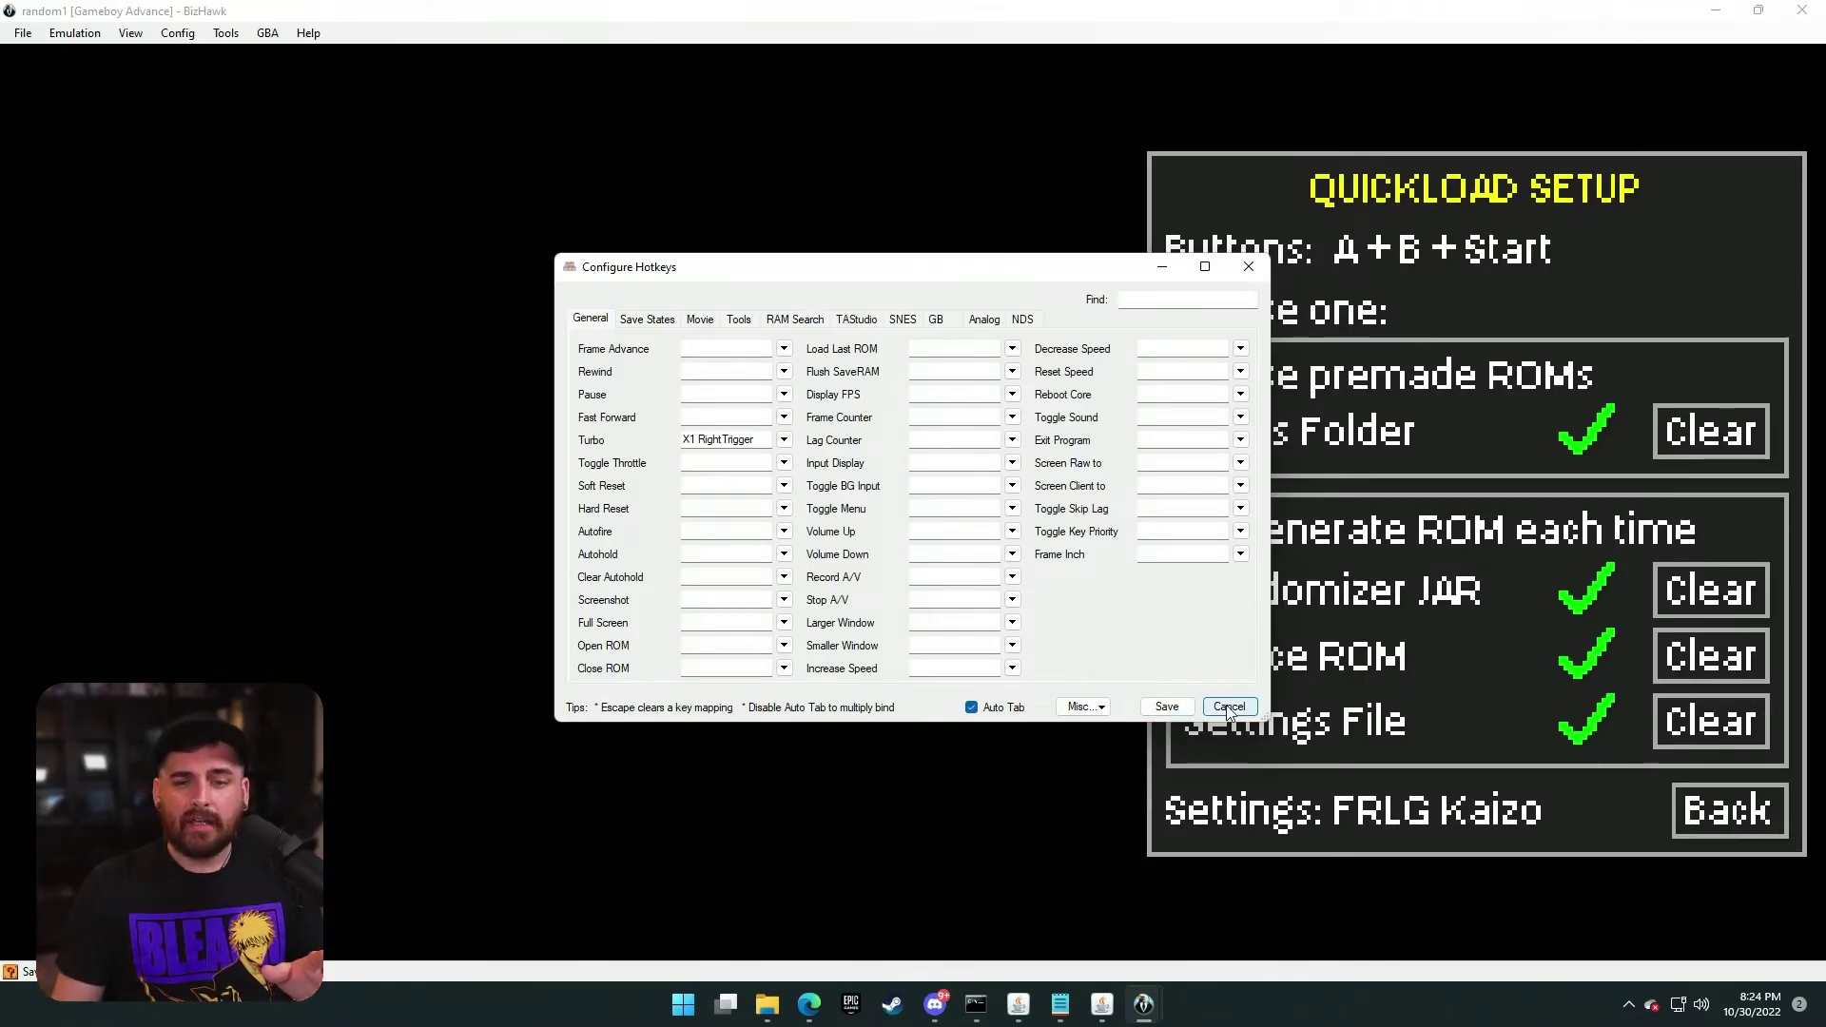
# - Dismiss the hotkey configuration without saving, and review the emulator's sound volume and output settings before accepting them
pyautogui.click(1228, 708)
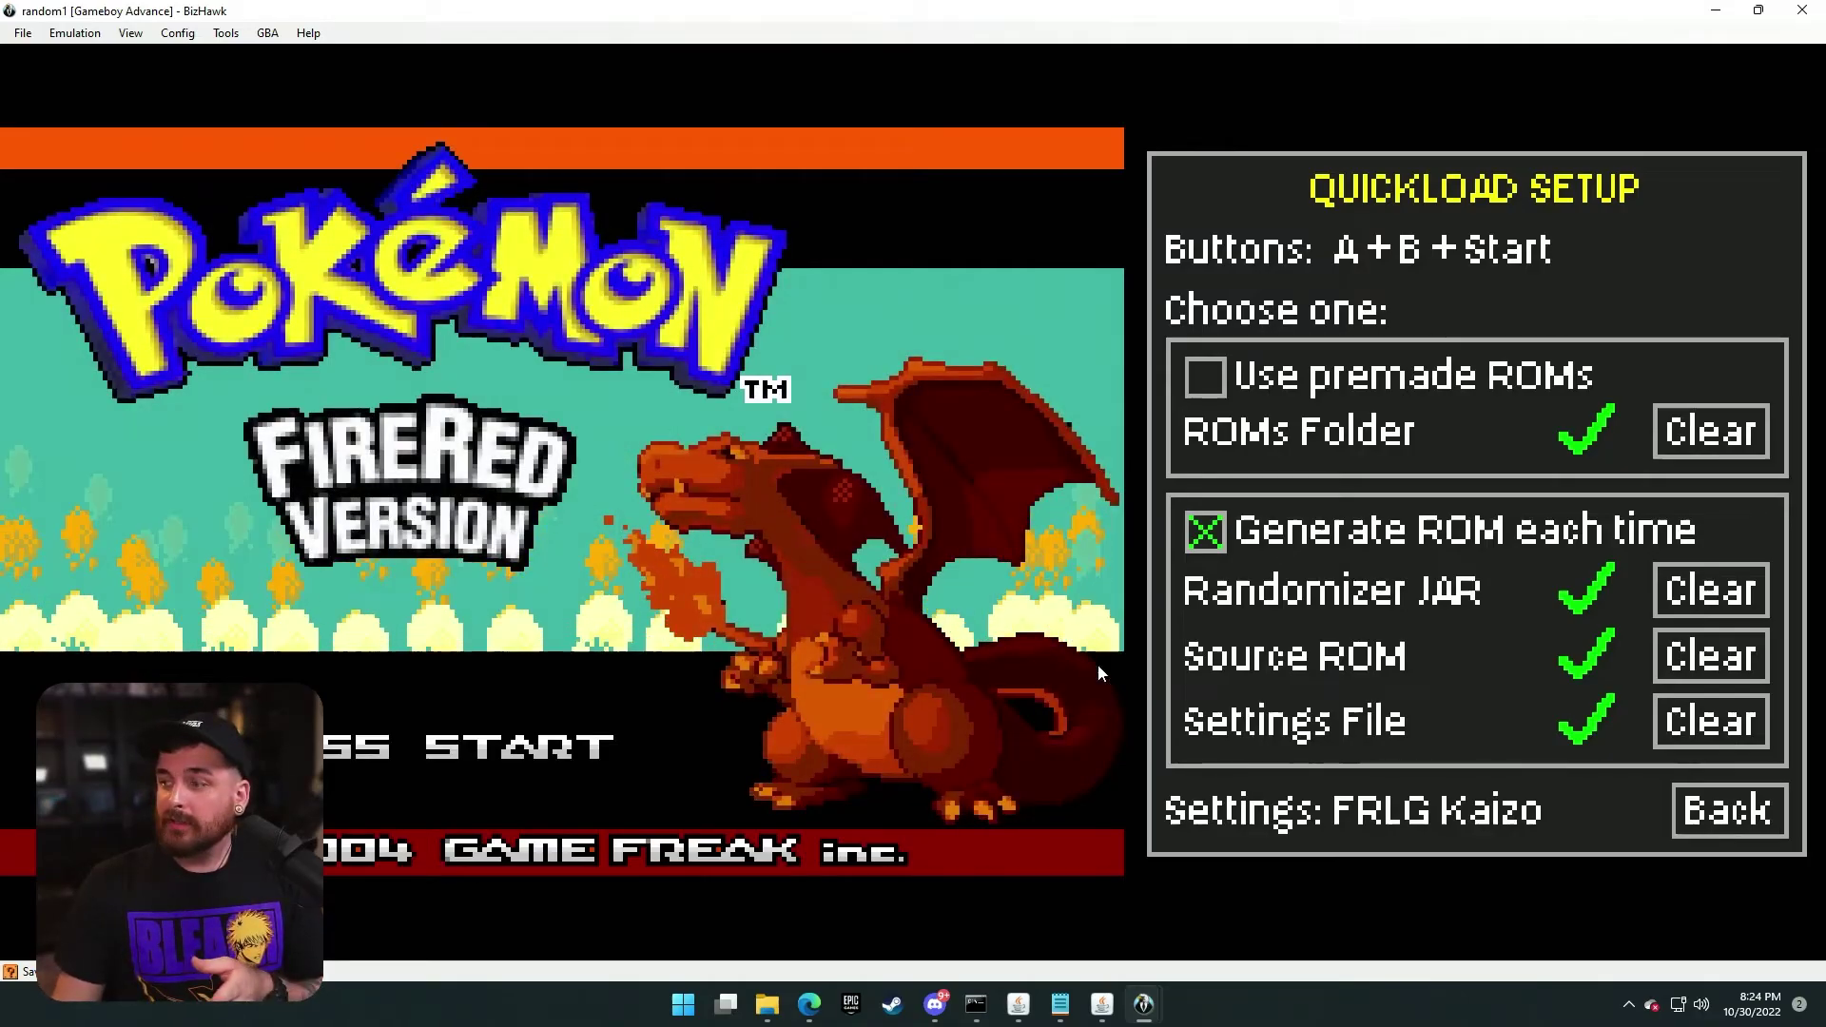
pyautogui.click(130, 32)
pyautogui.moveTo(173, 37)
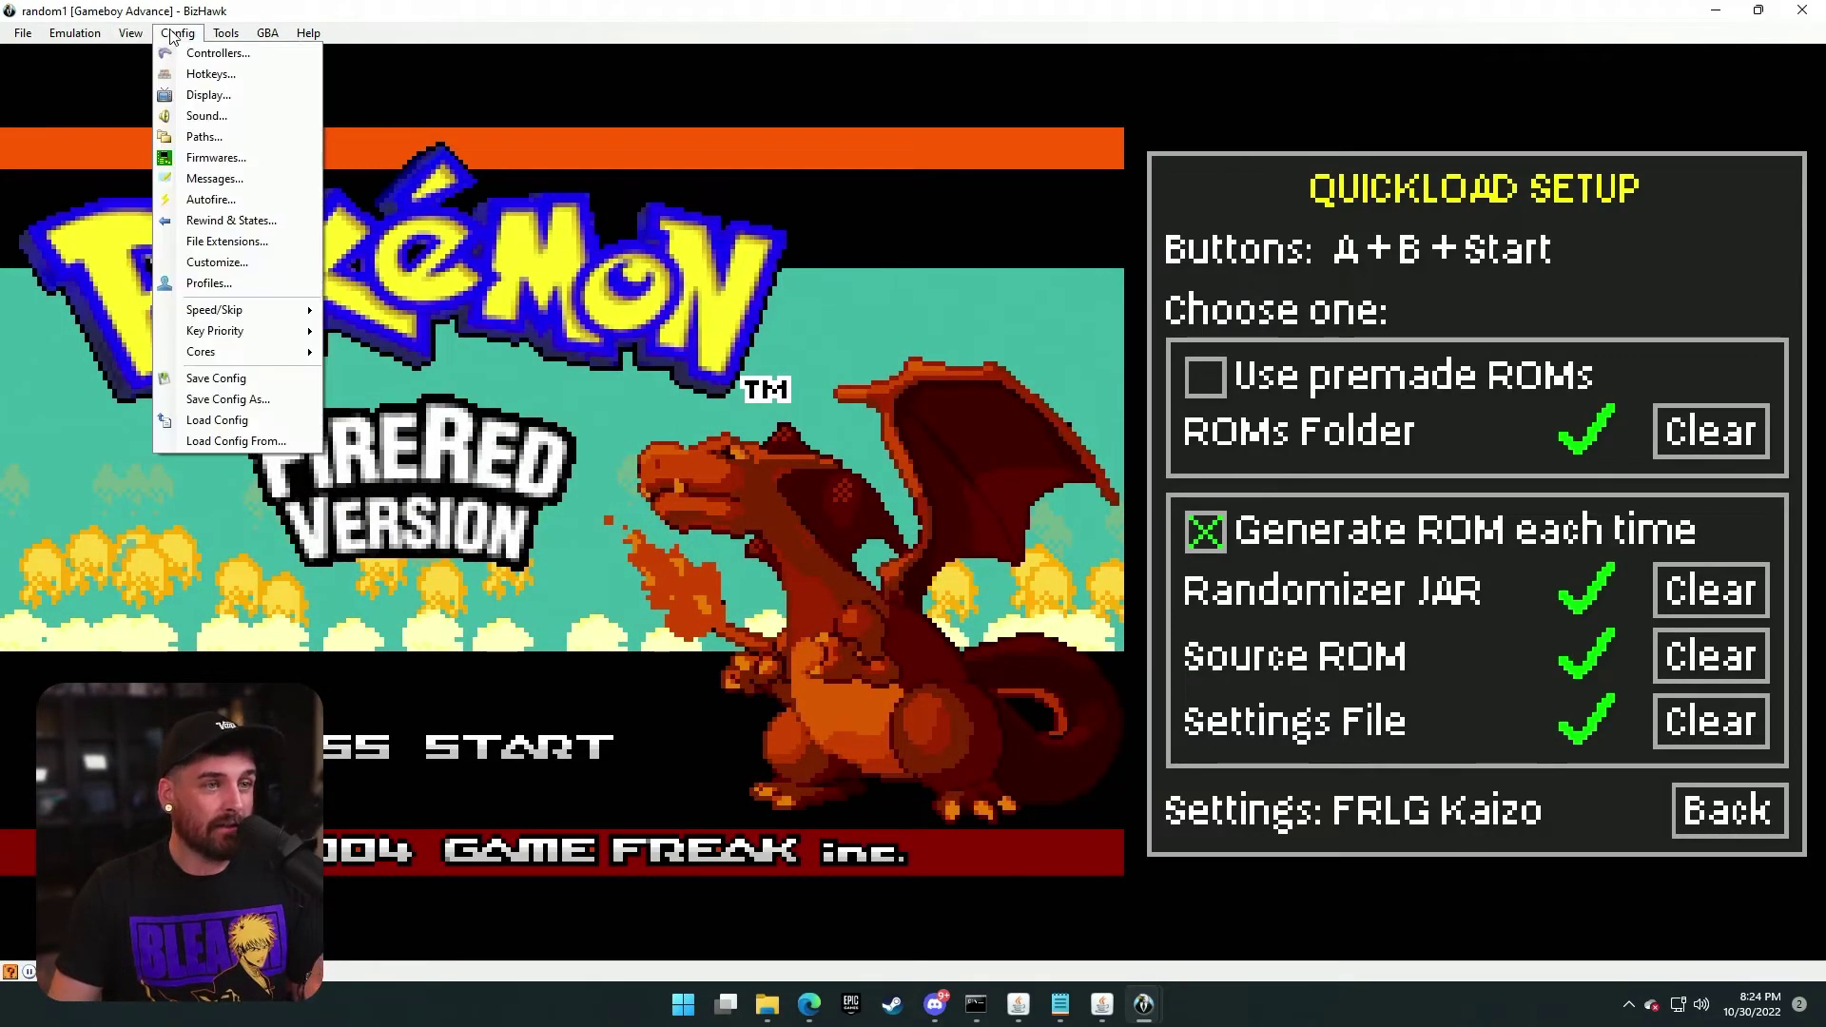
pyautogui.click(200, 117)
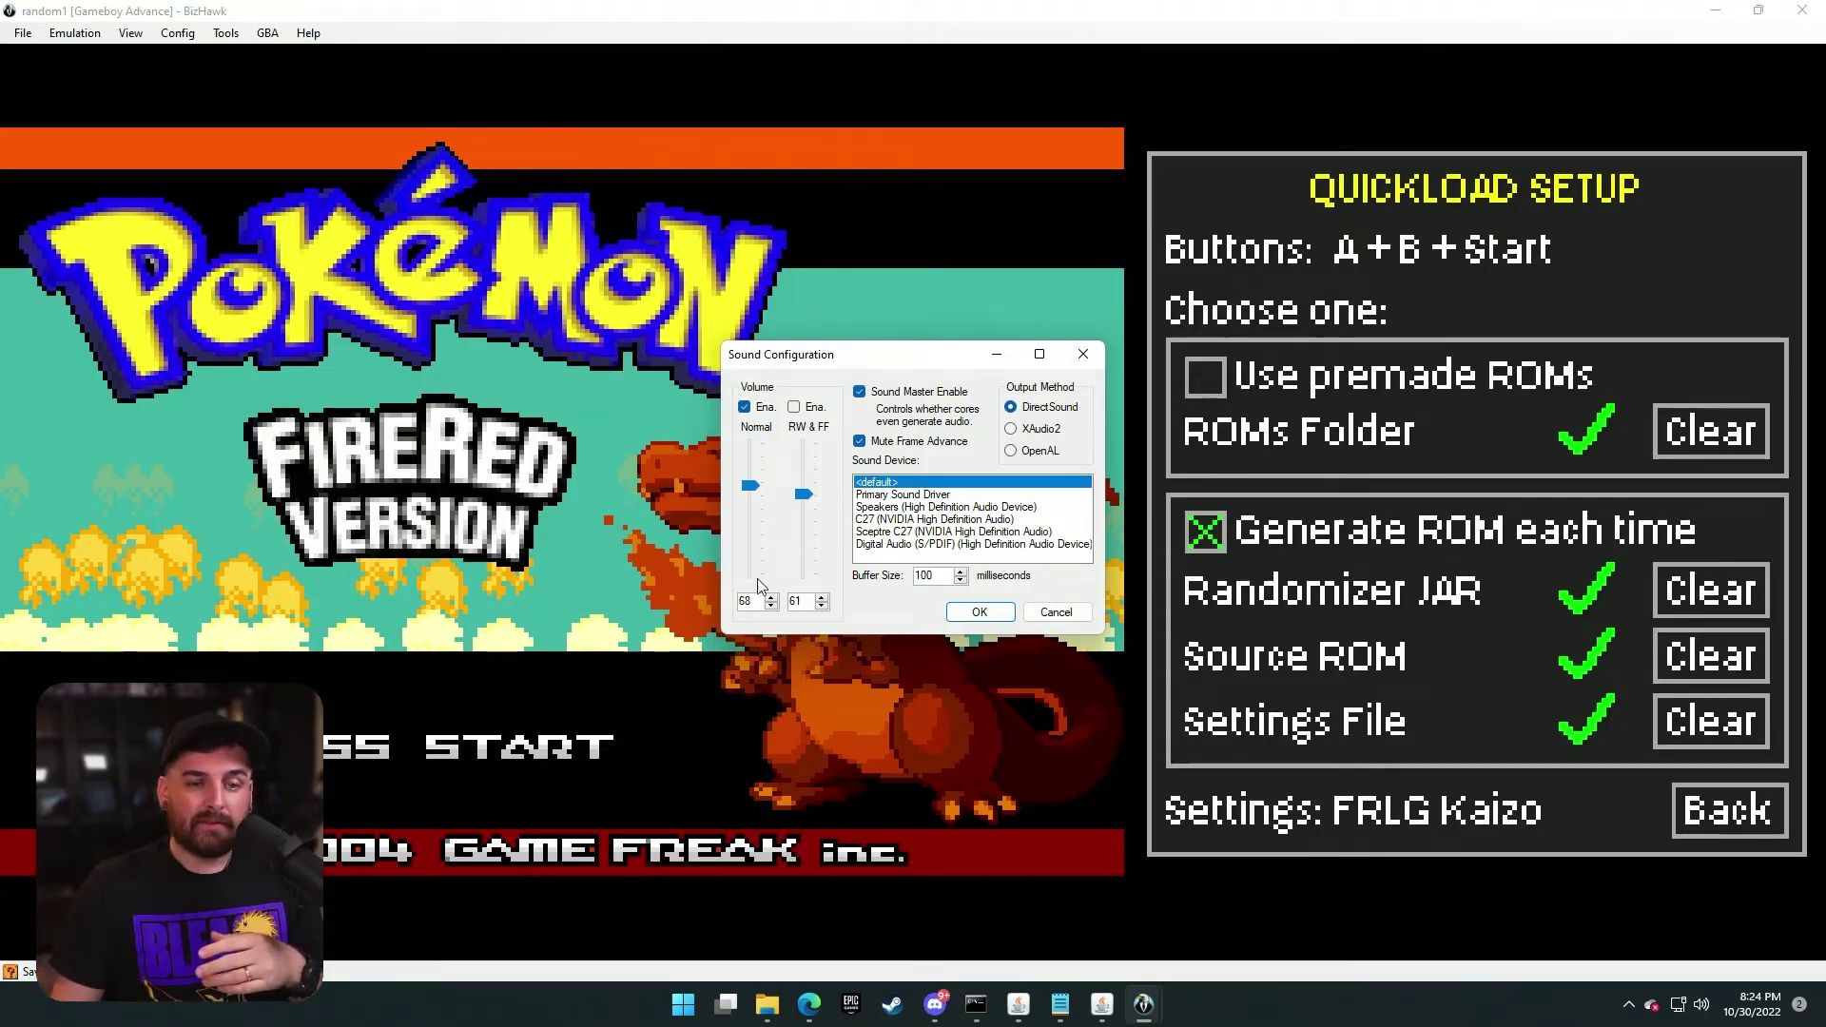
pyautogui.click(981, 613)
# - Check the emulator's window size options for the 3x scale
pyautogui.click(132, 36)
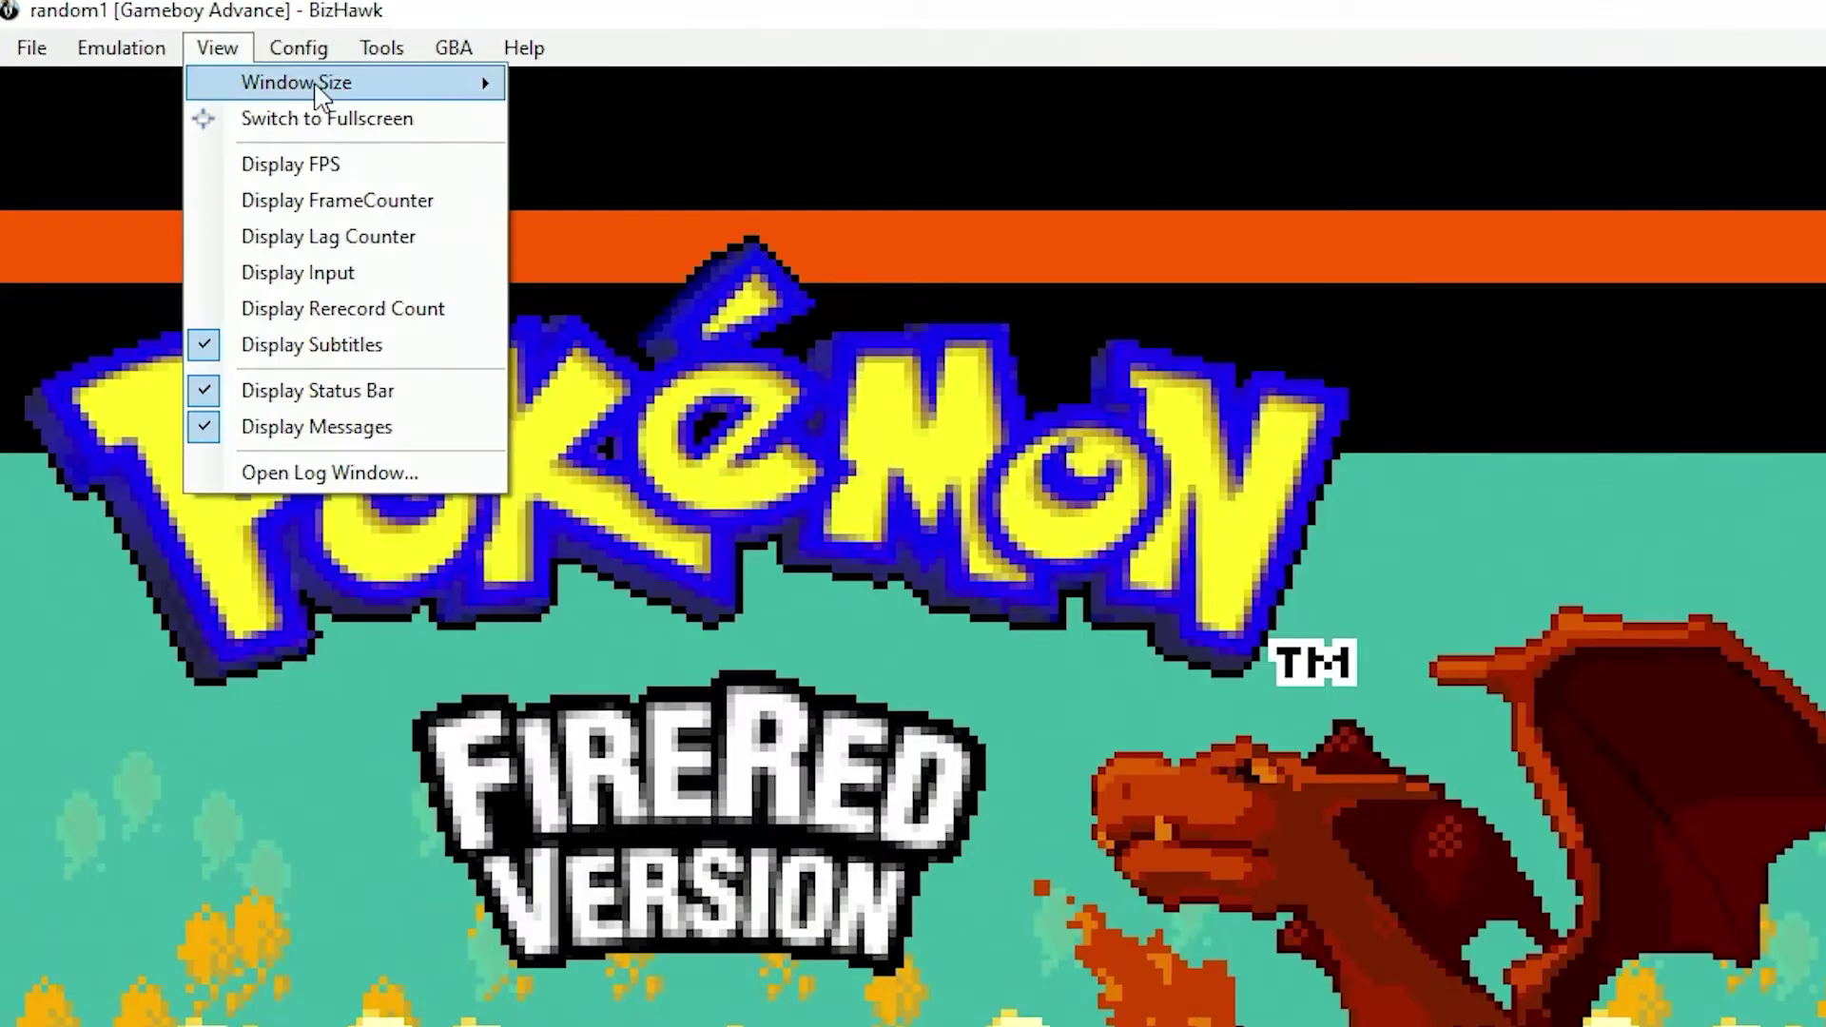
pyautogui.moveTo(338, 91)
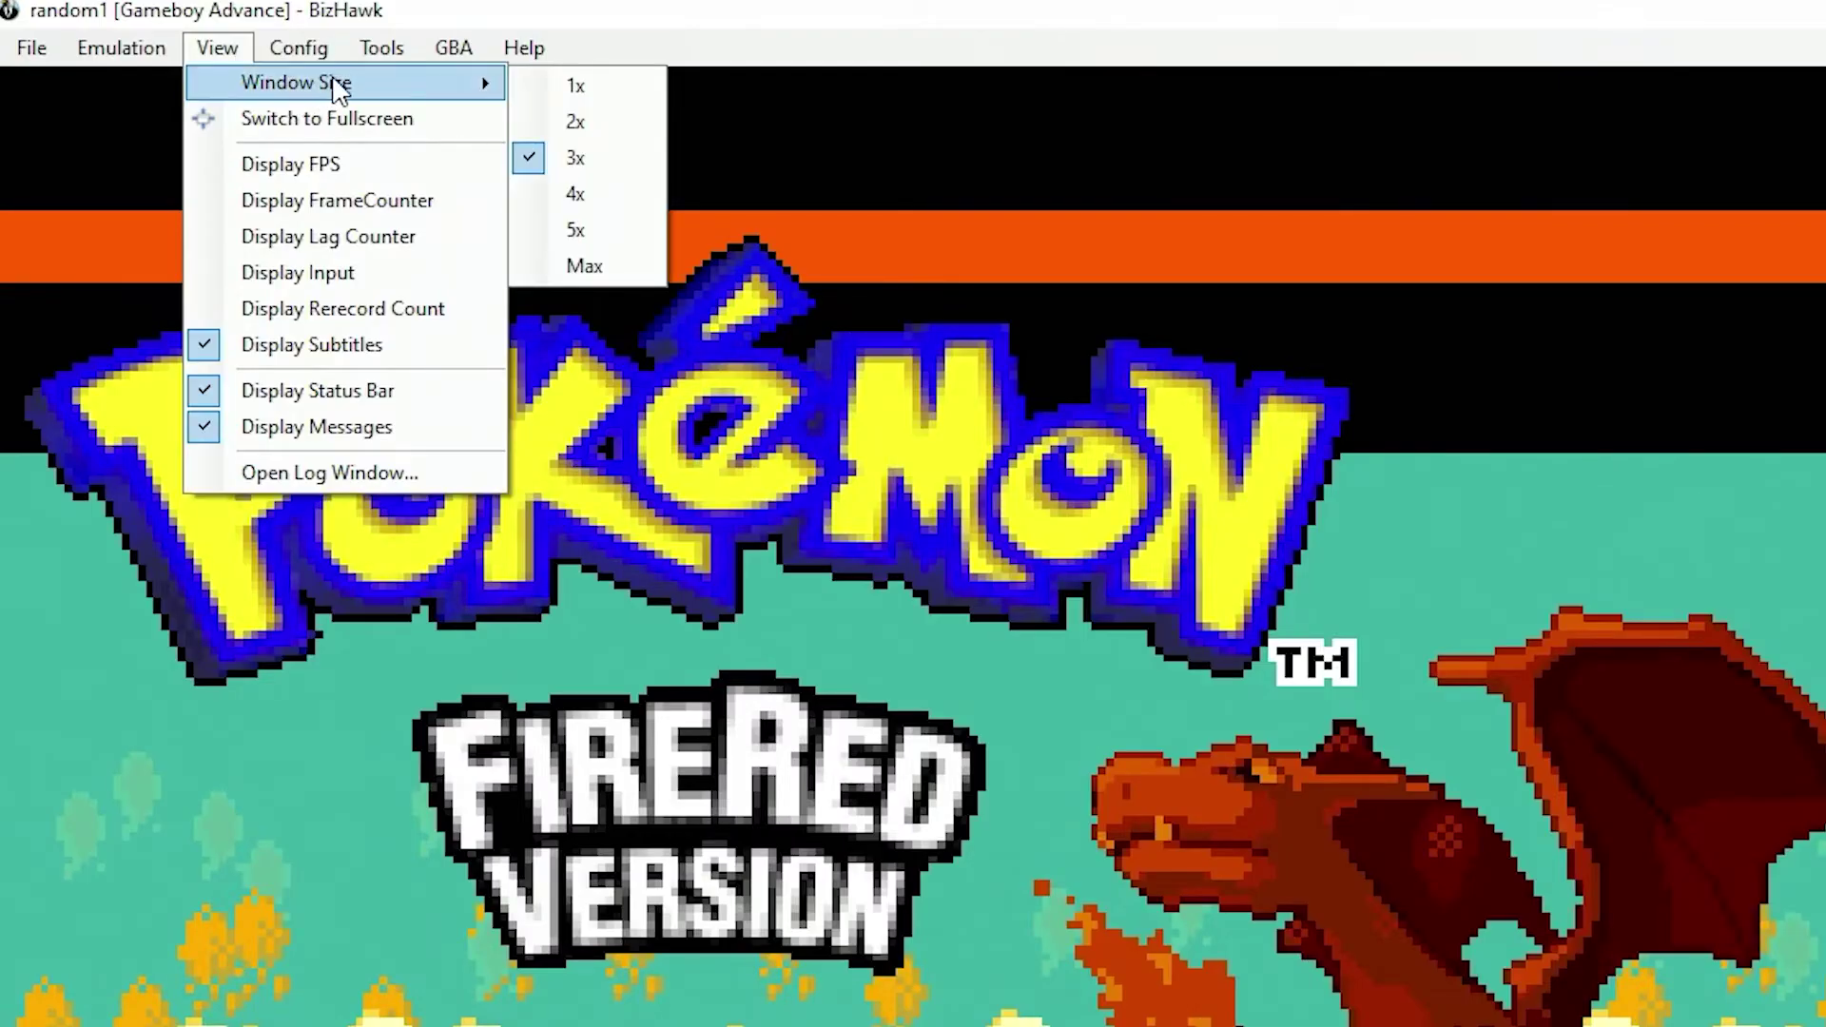
pyautogui.click(576, 159)
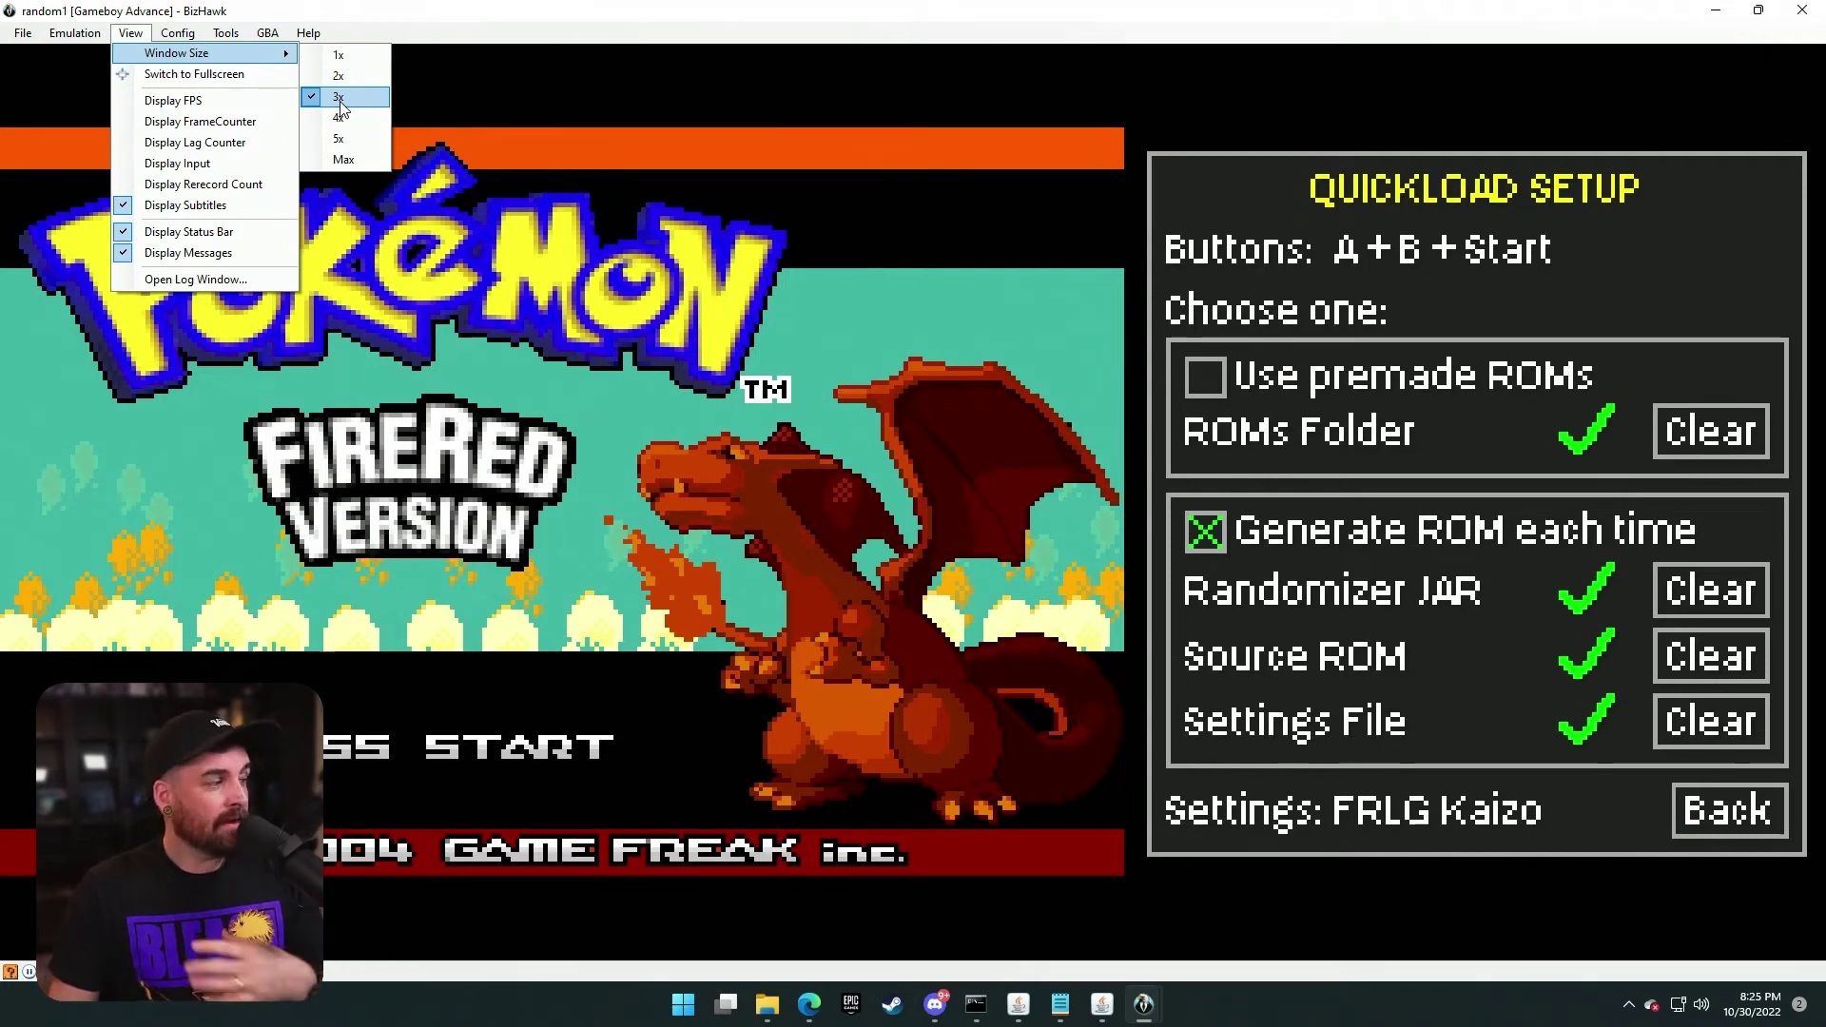
pyautogui.click(669, 19)
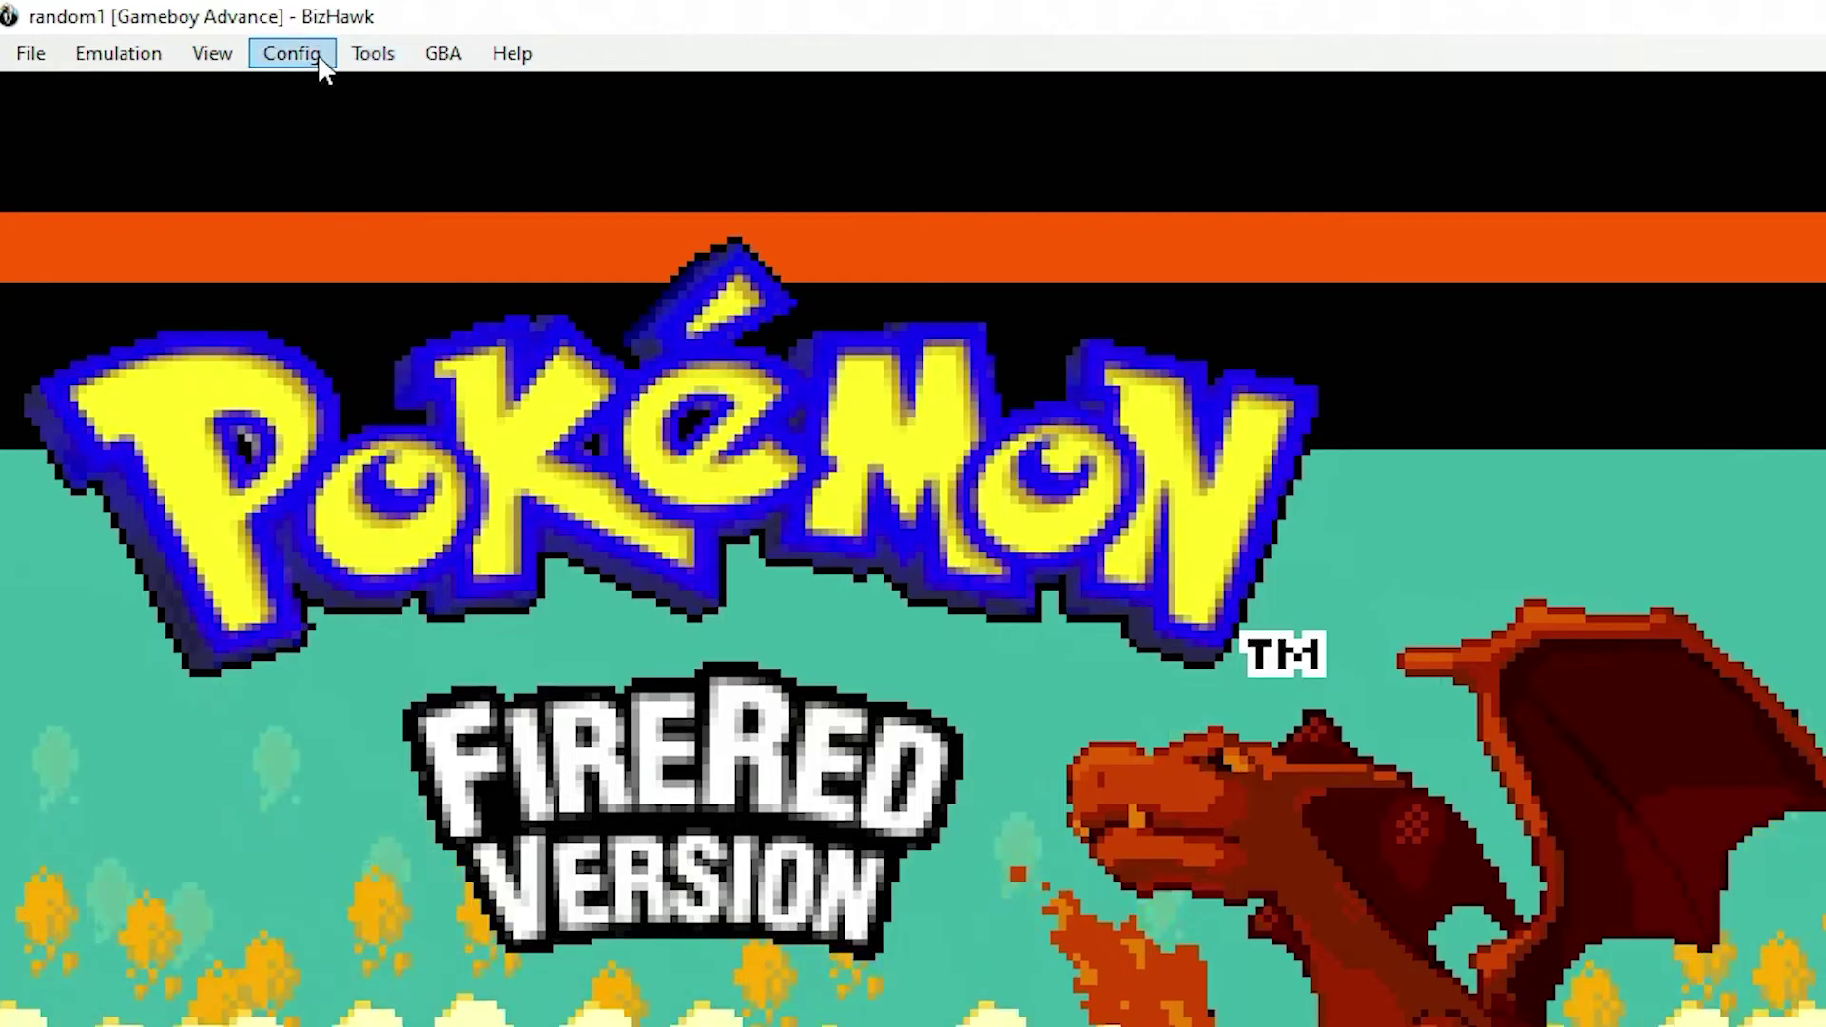
# - Review the windowed and fullscreen options in the display configuration, including Allow Double-Click Fullscreen, and accept them
pyautogui.click(310, 58)
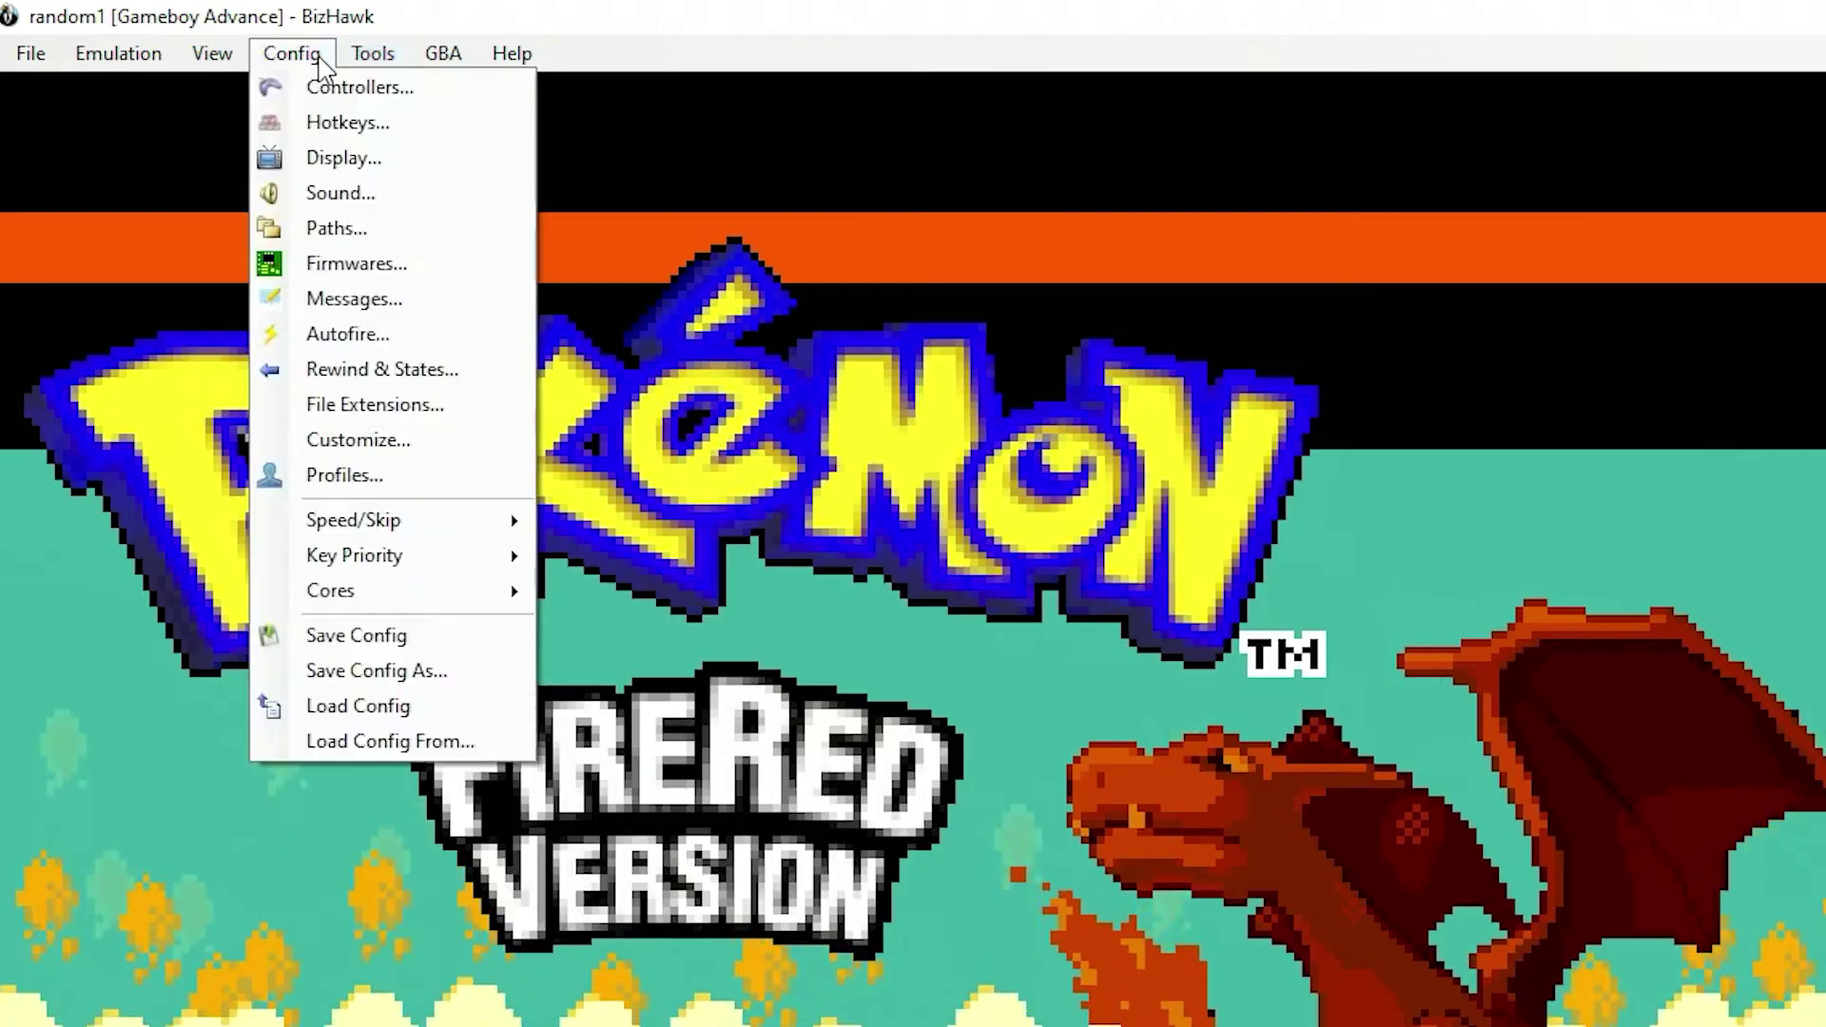
pyautogui.click(337, 159)
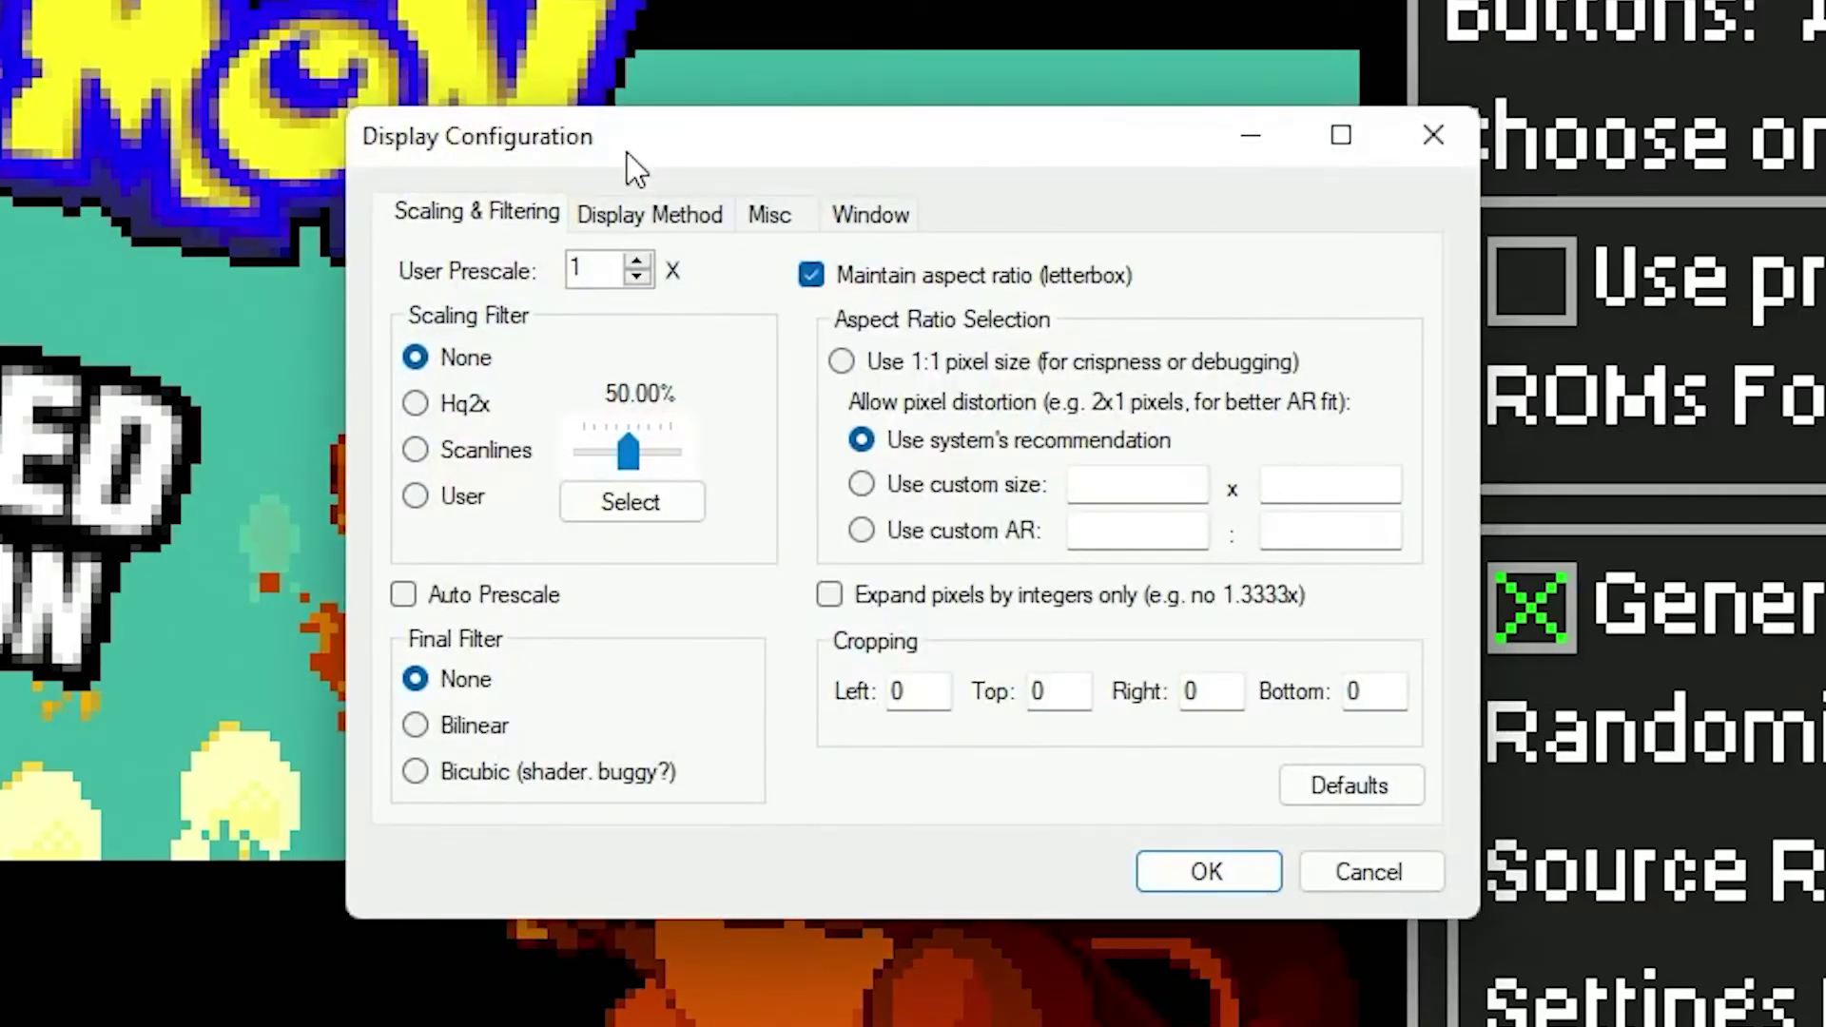
pyautogui.click(868, 221)
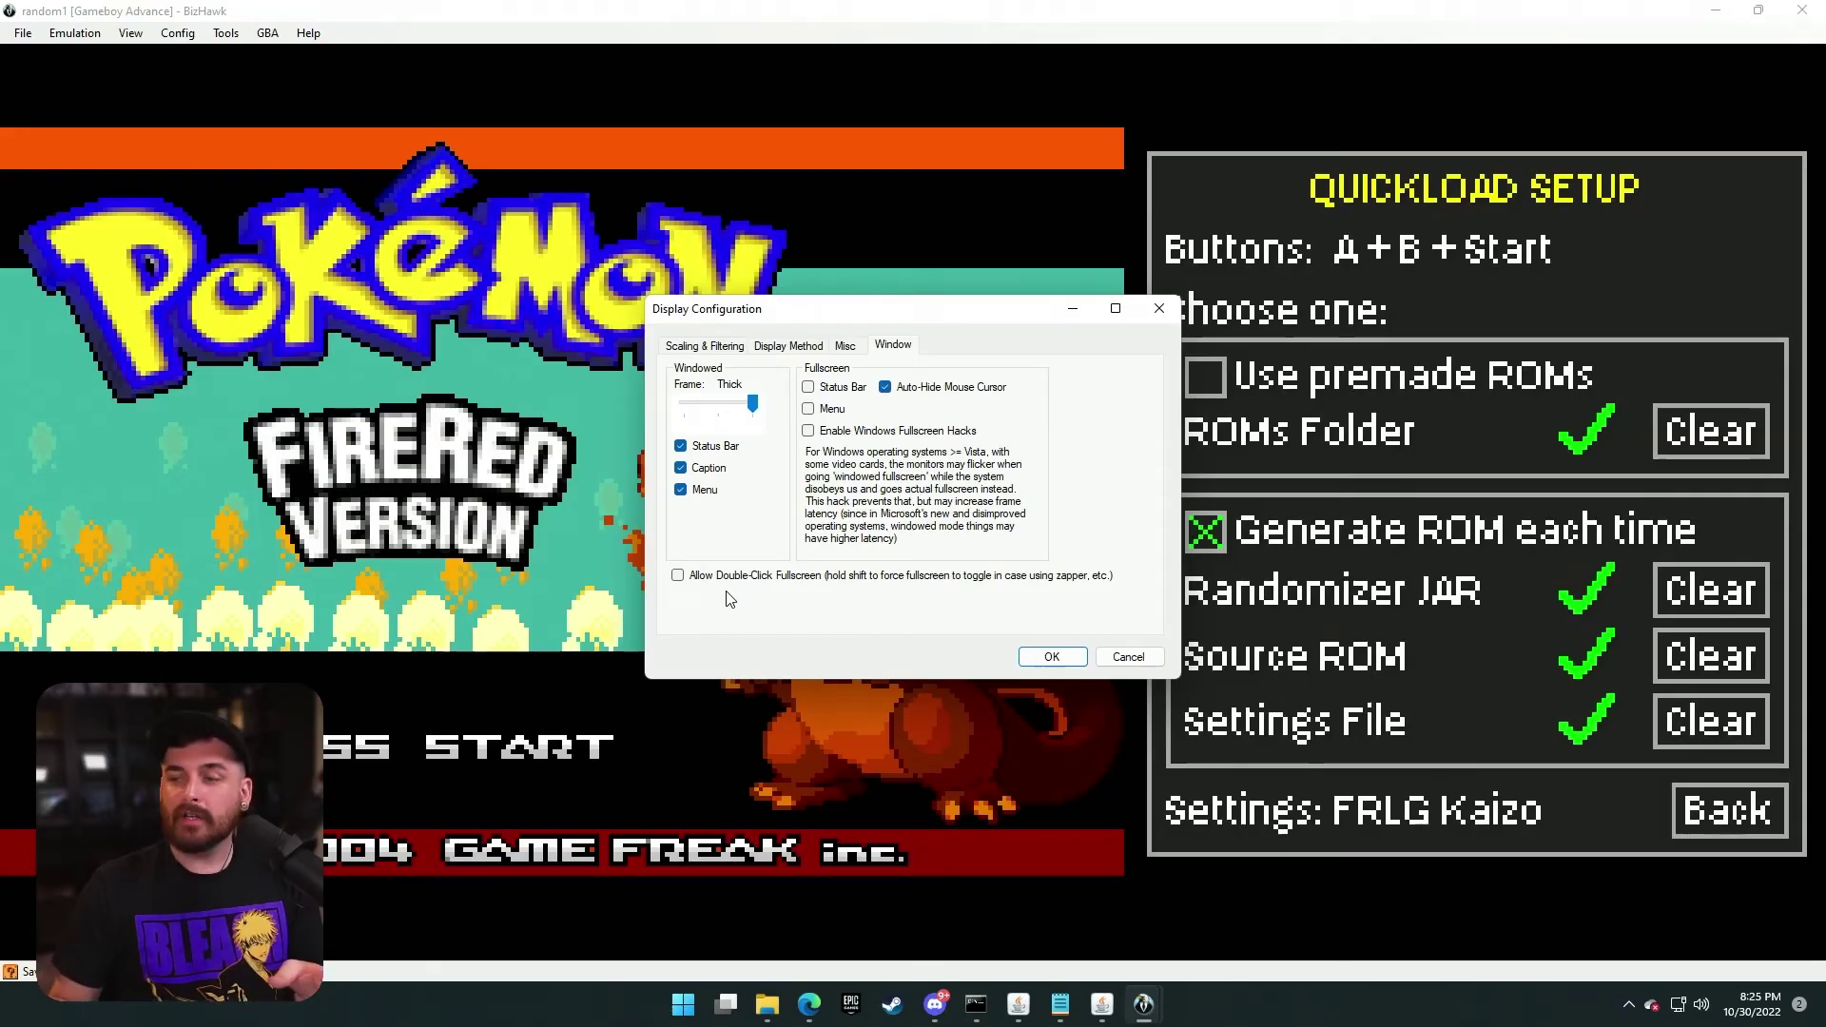
pyautogui.click(1052, 657)
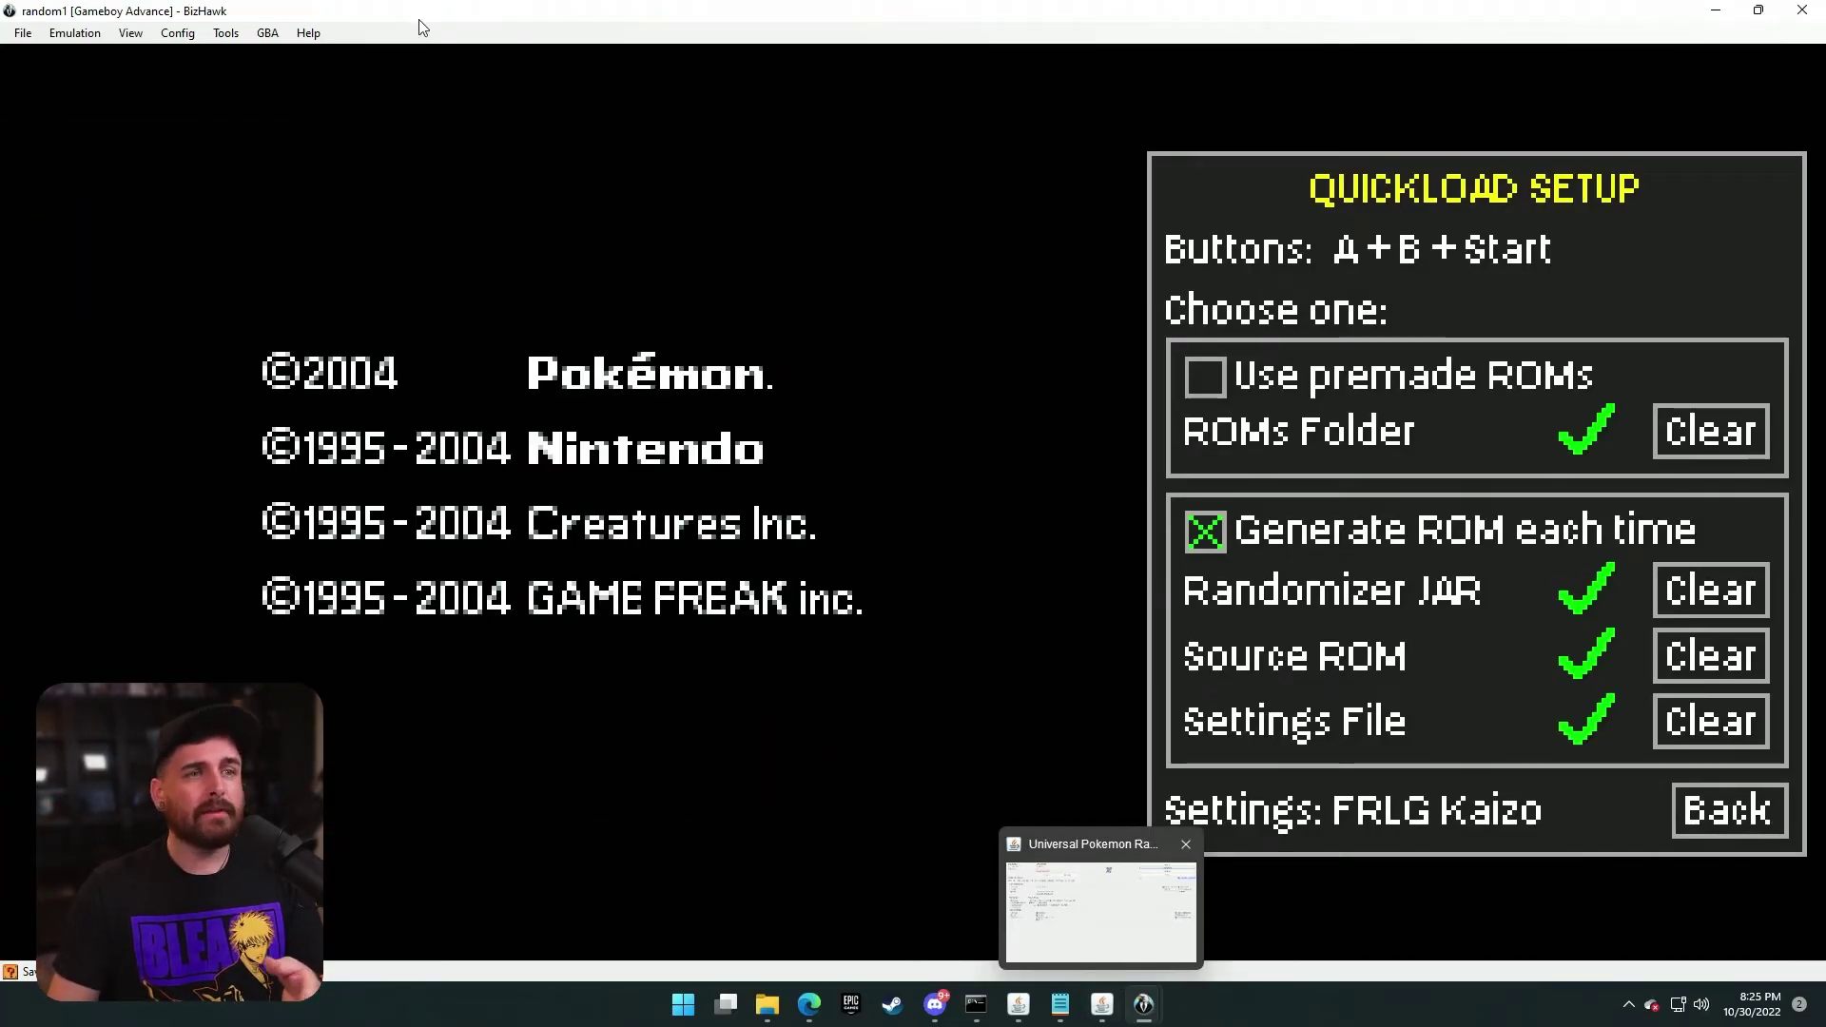
# - Bring the Lua Console running the Ironmon-Tracker script to the front
pyautogui.click(267, 32)
pyautogui.press('Escape')
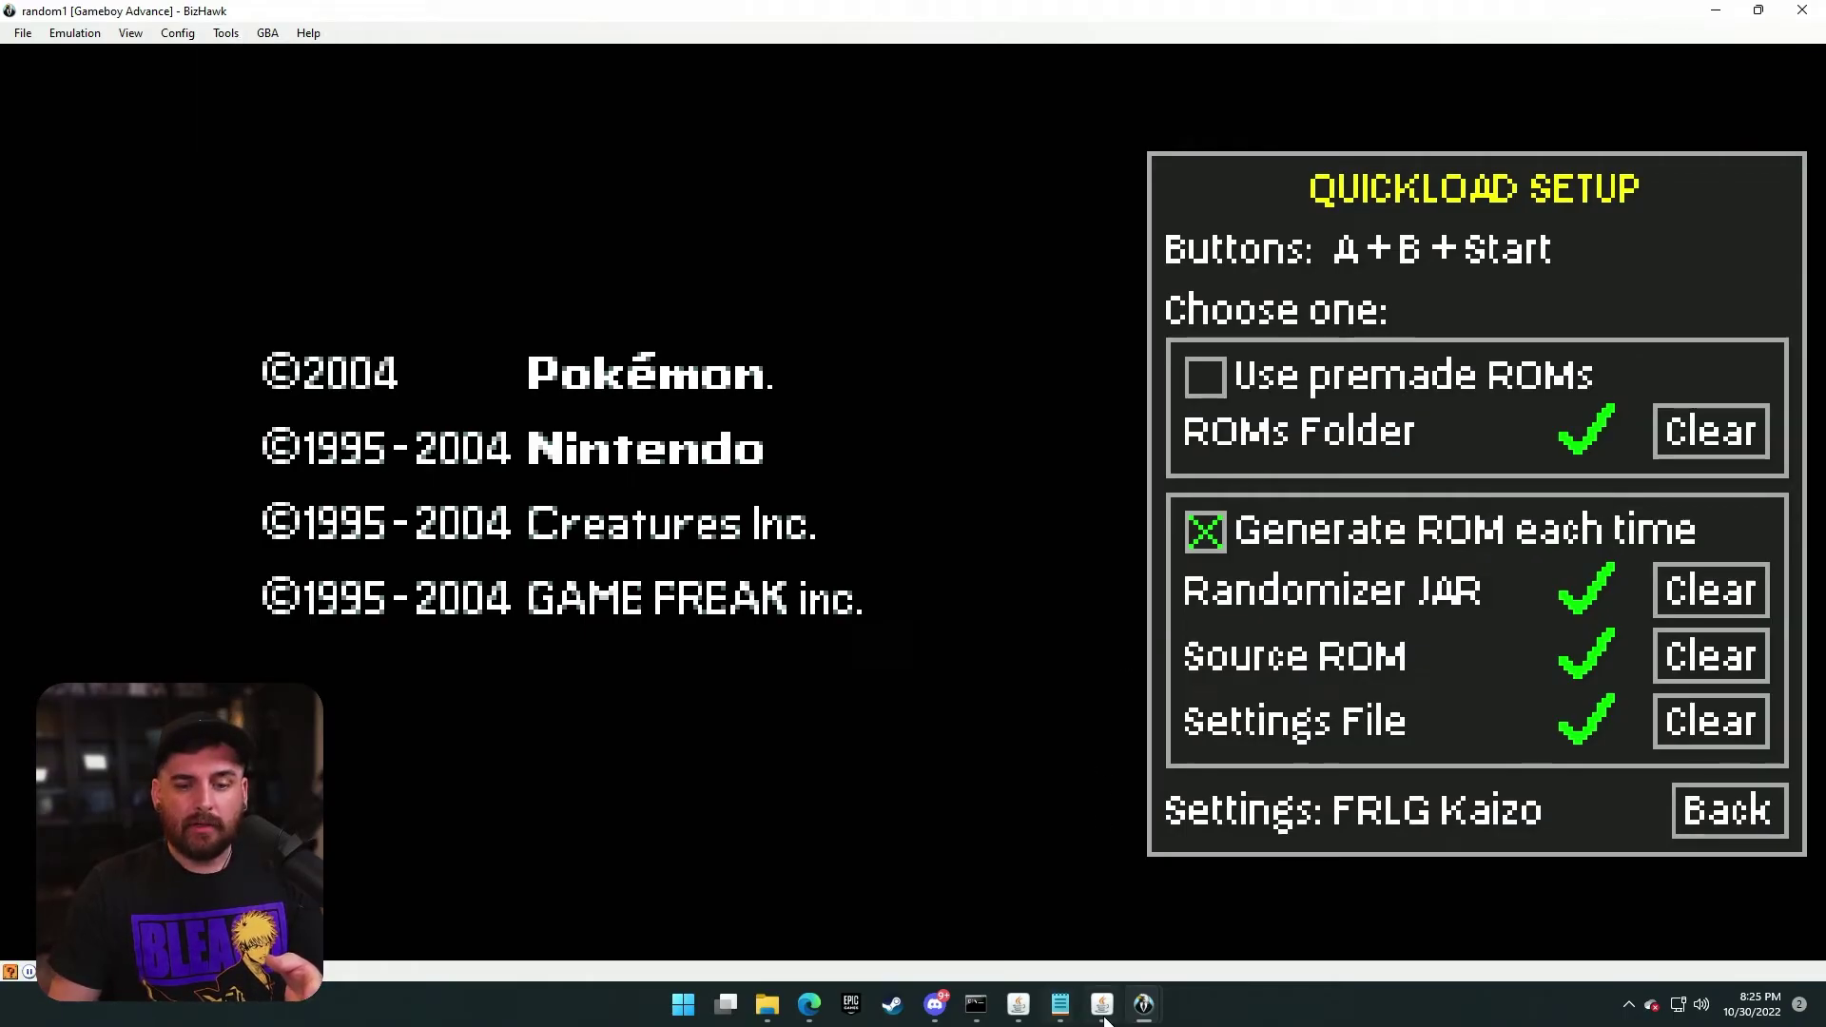
pyautogui.moveTo(1106, 1021)
pyautogui.click(226, 32)
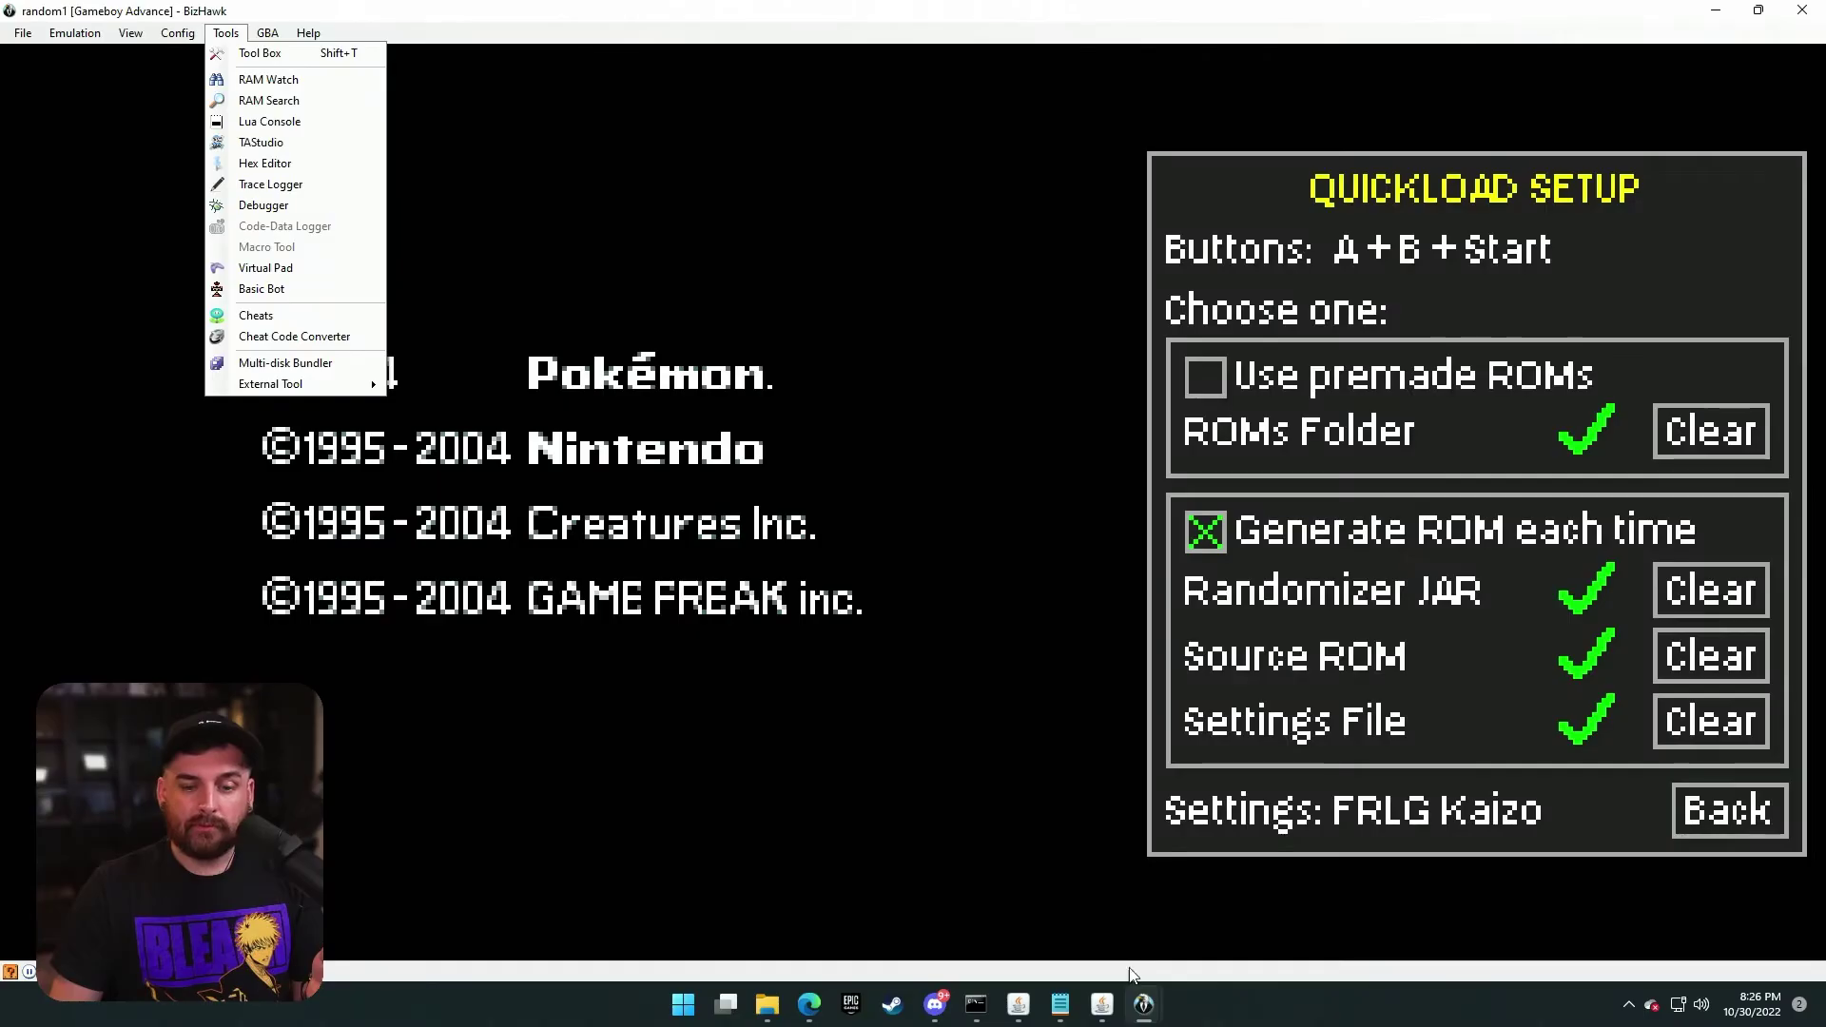
pyautogui.click(437, 192)
pyautogui.moveTo(1144, 999)
pyautogui.click(1207, 921)
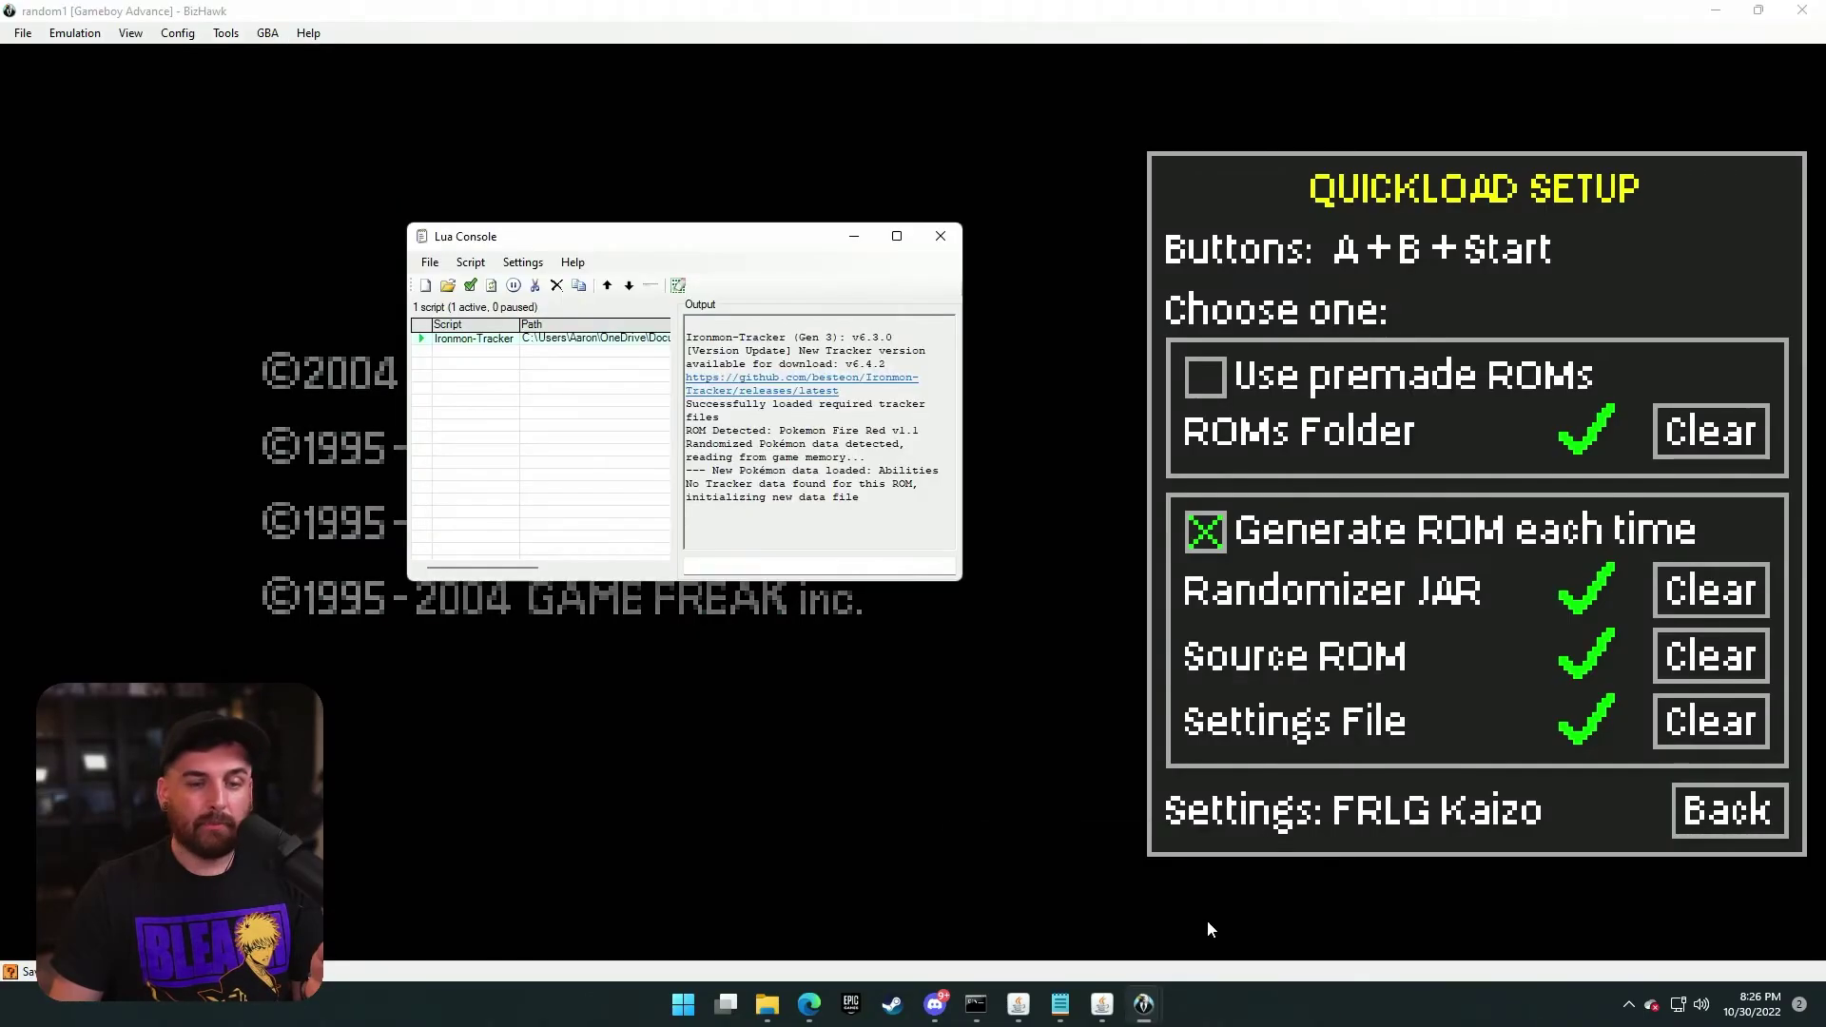
# - Check the Lua Console's Autoload Script option for recent scripts and its Autoload with EmuHawk setting
pyautogui.click(431, 262)
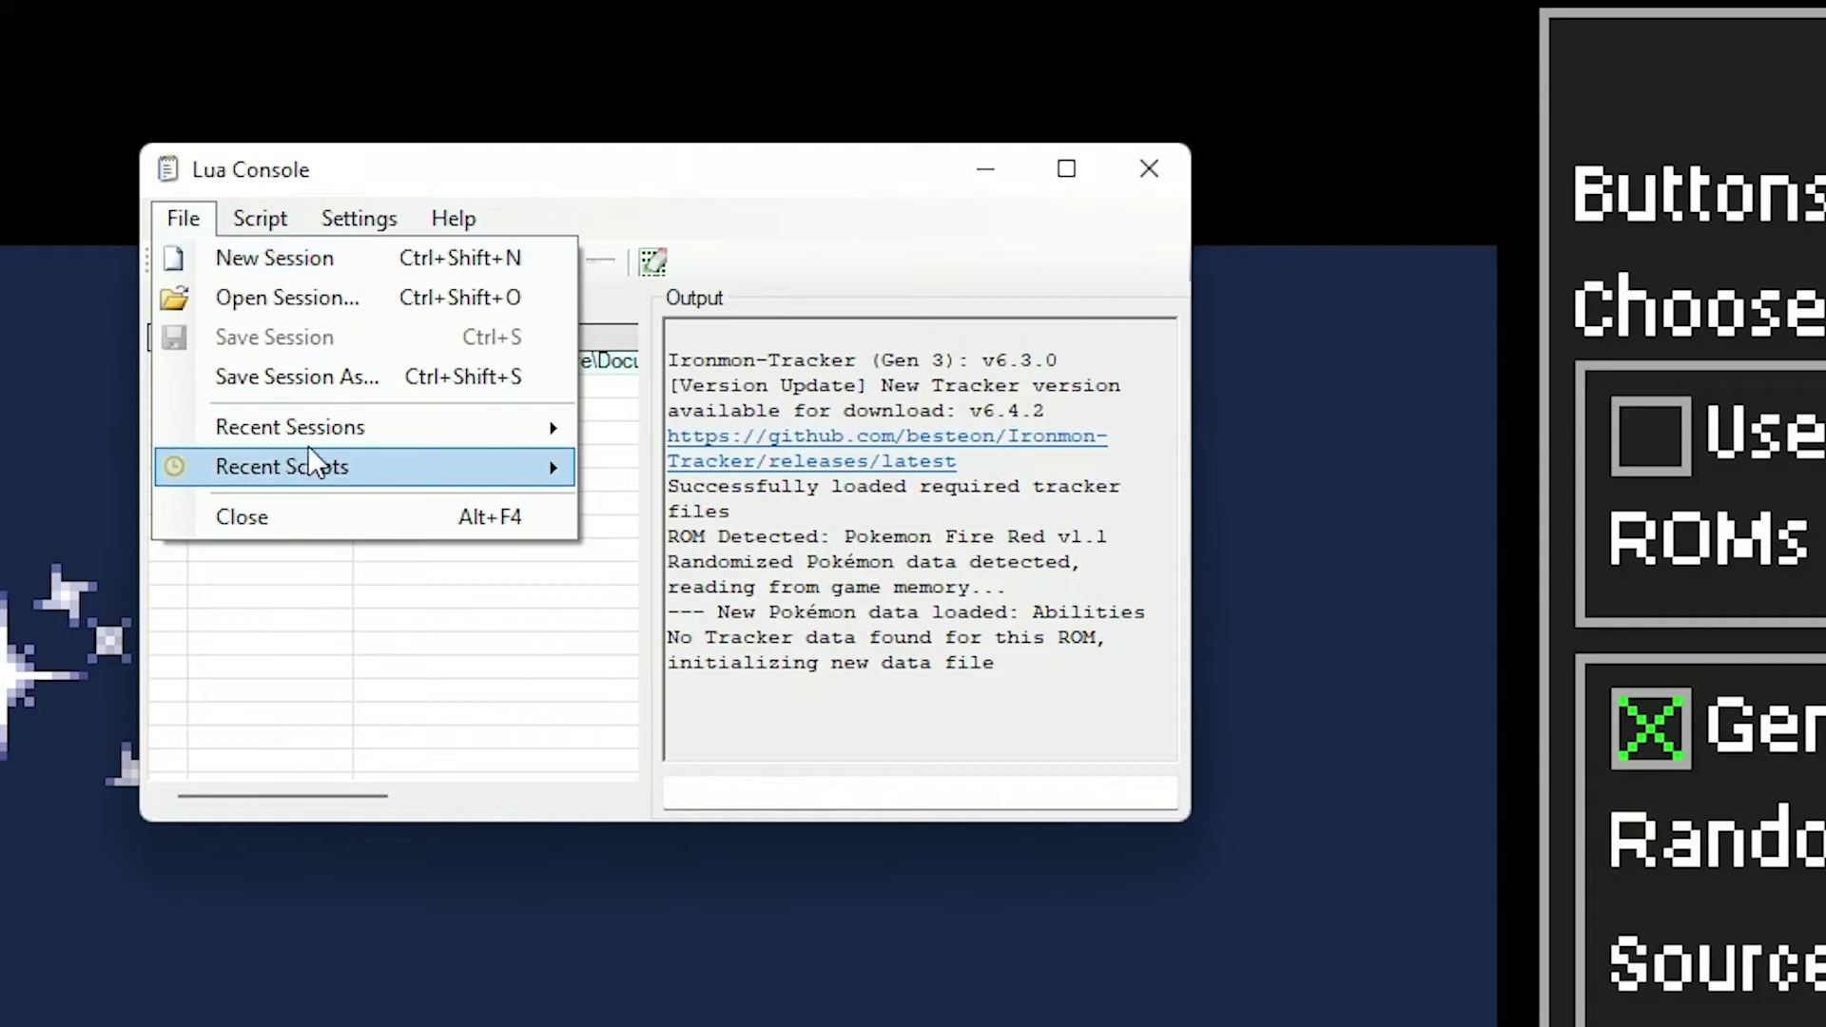
pyautogui.moveTo(346, 466)
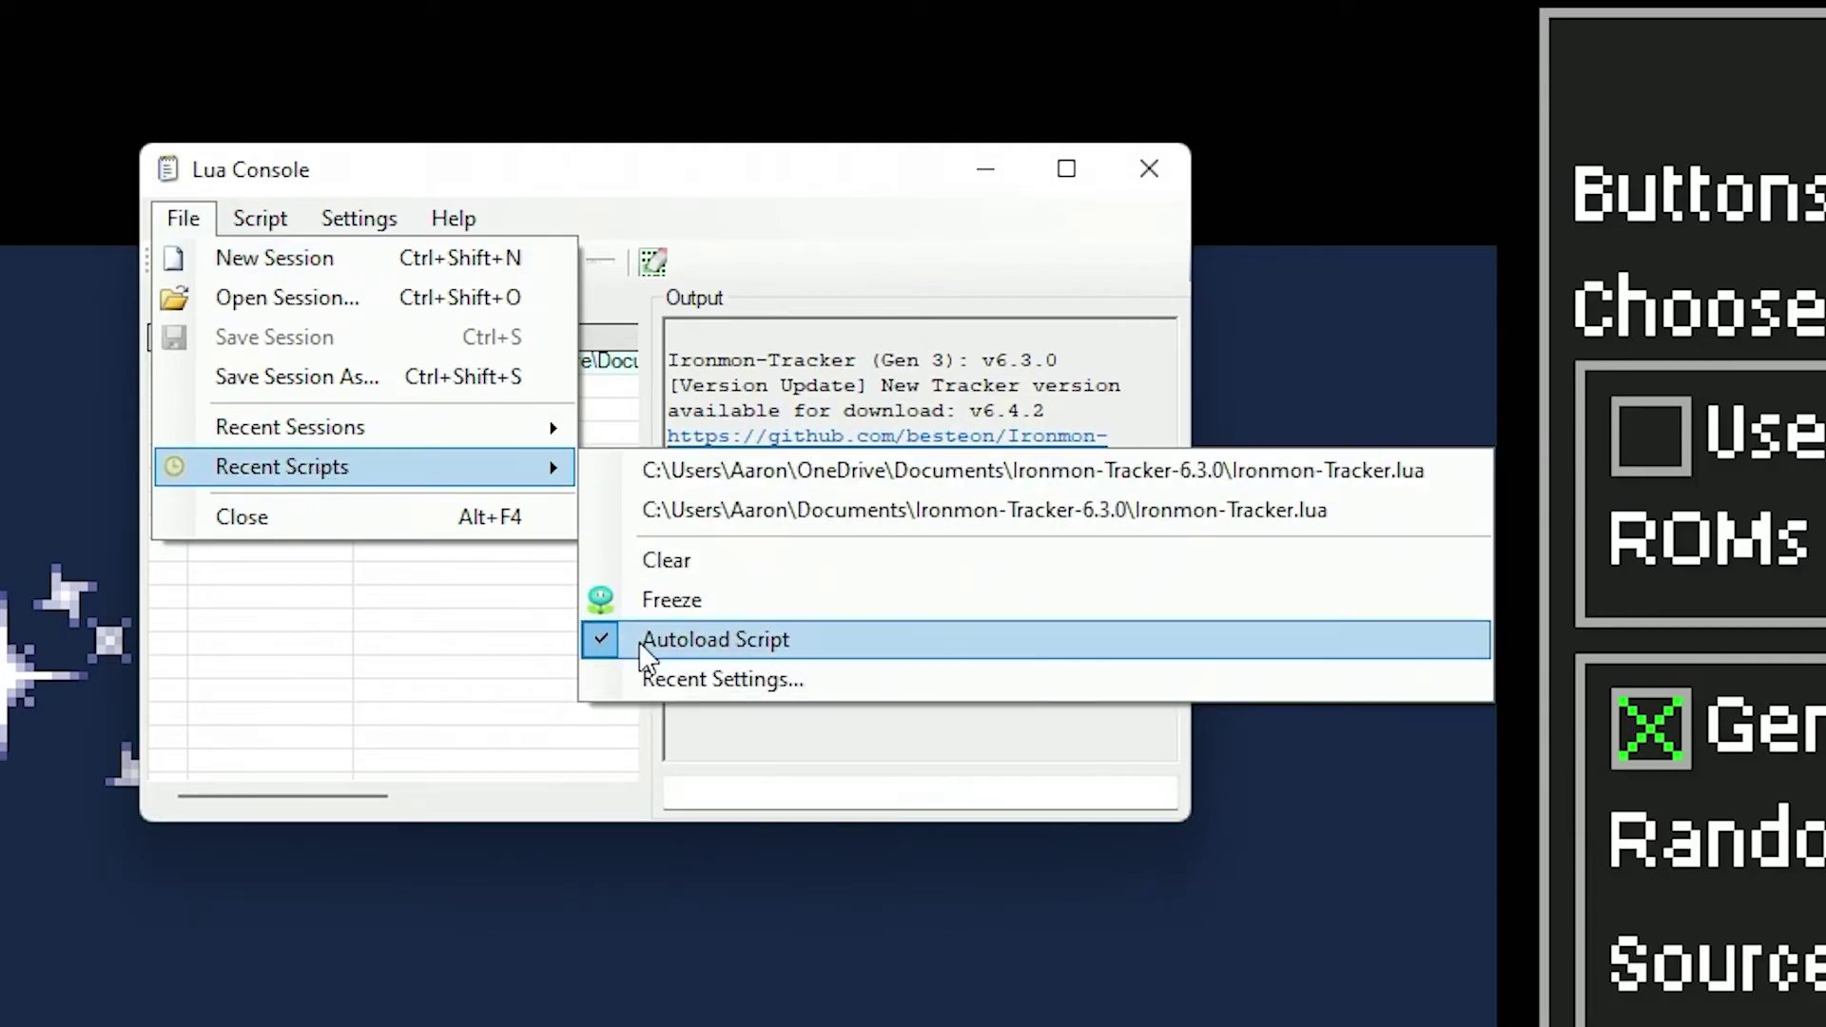
pyautogui.click(558, 195)
pyautogui.click(365, 230)
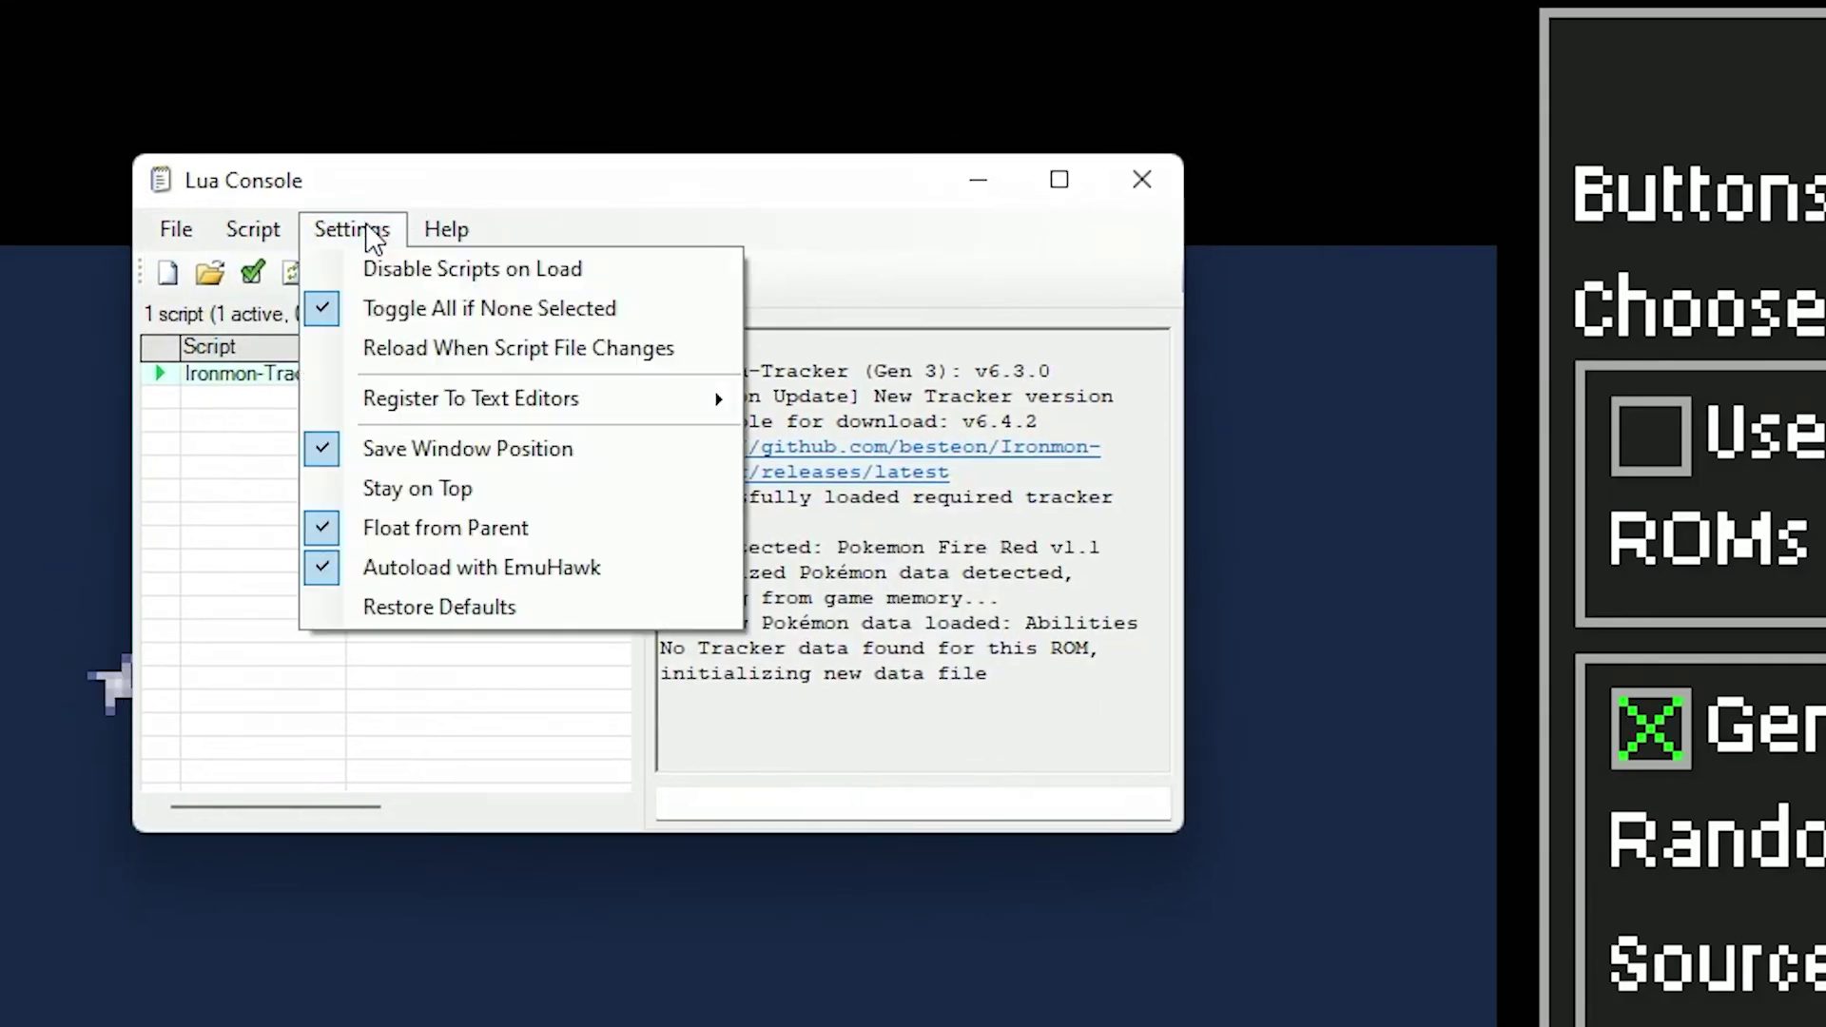
pyautogui.click(447, 229)
pyautogui.click(352, 229)
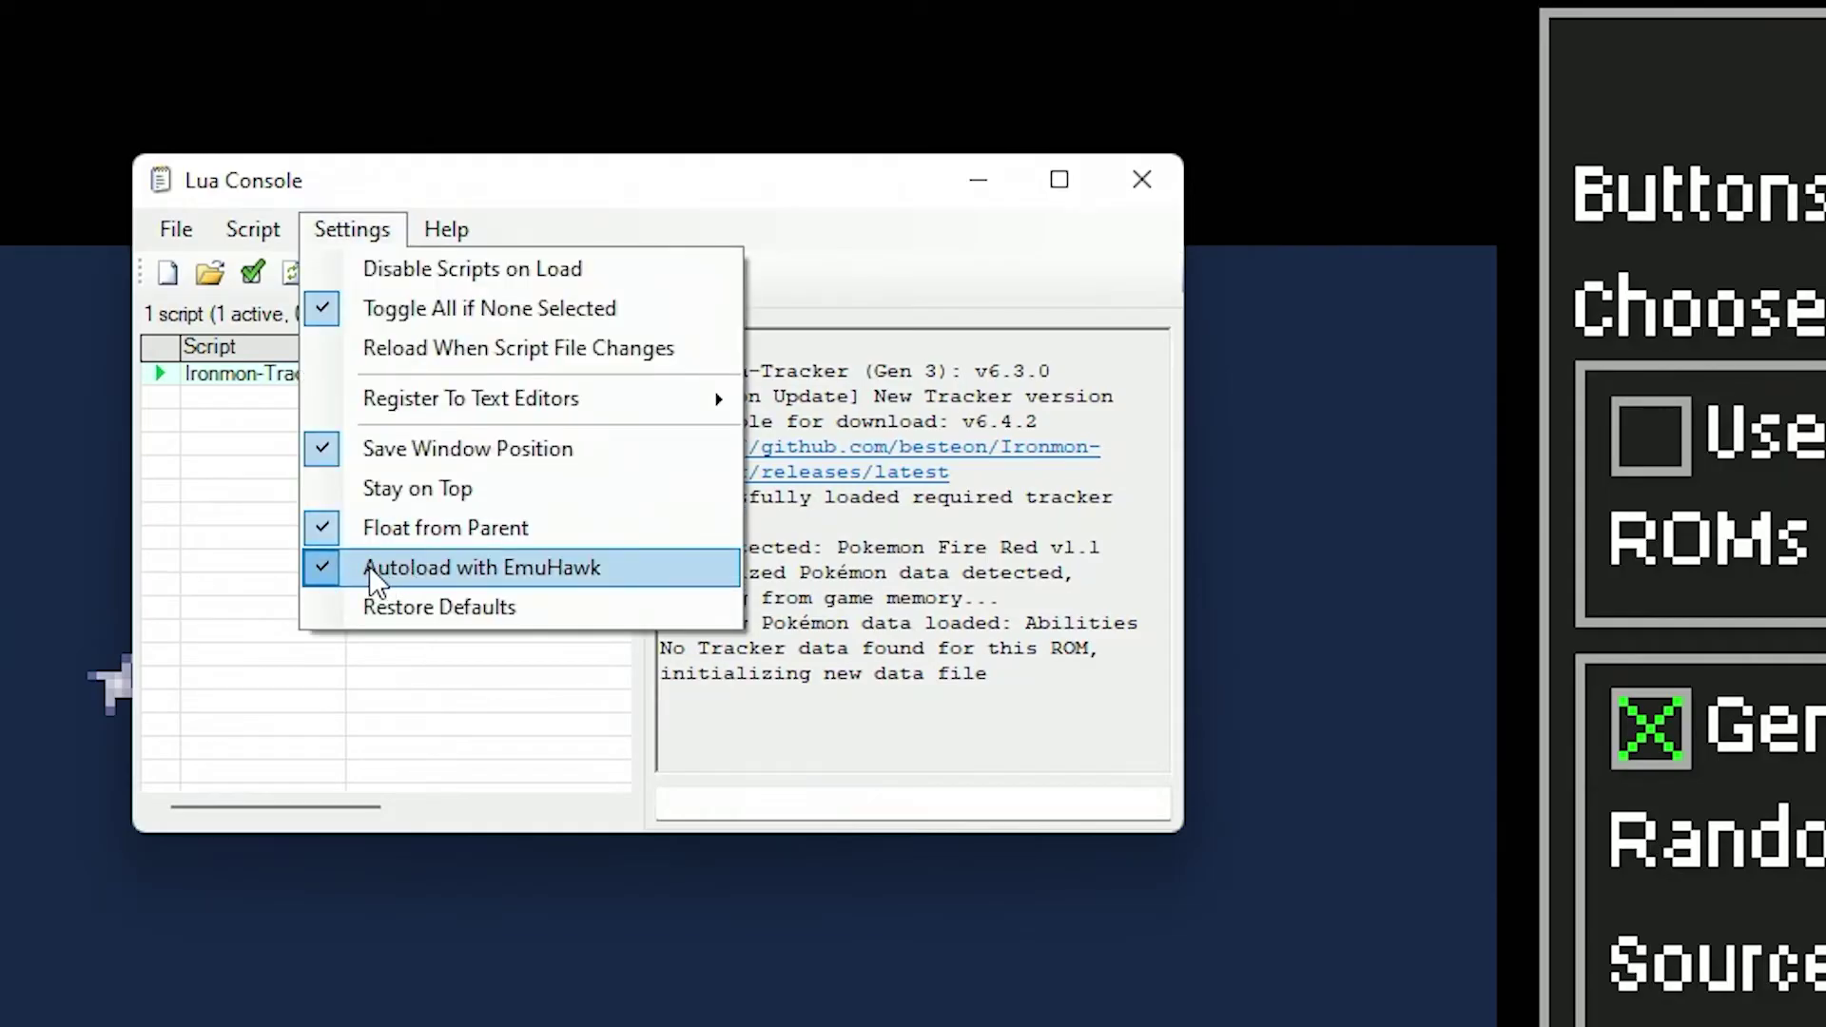